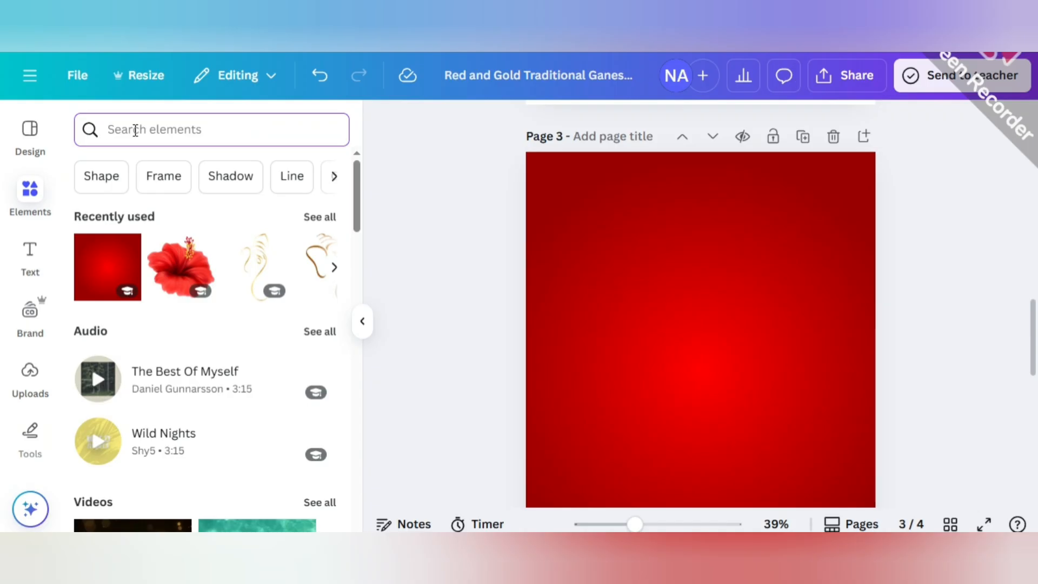
Search the elements library for "GANESH CHATURTHY" and limit the results to graphics.
text(GANESH CHATURT)
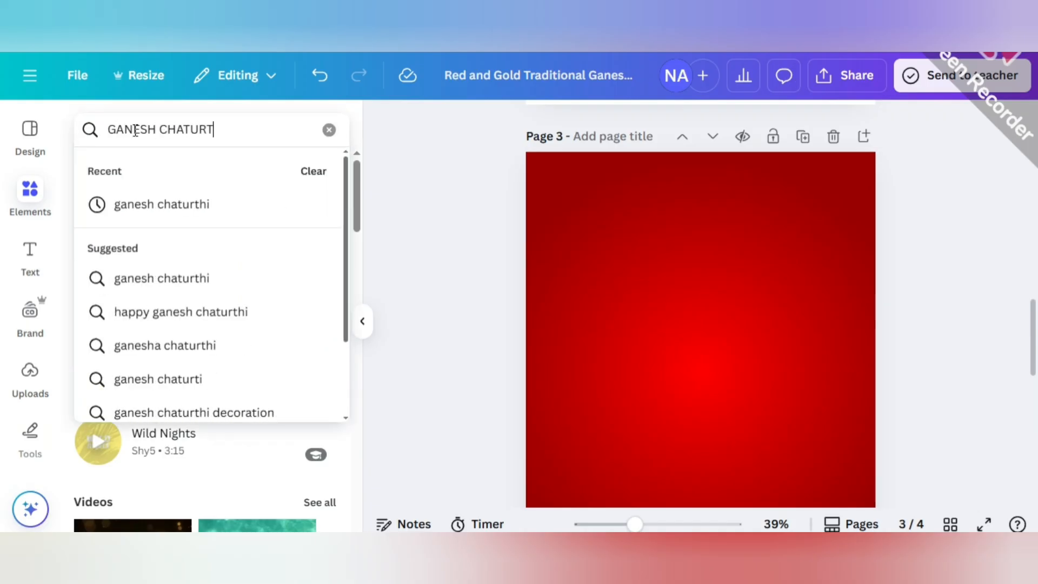
text(HY)
key(Return)
click(135, 169)
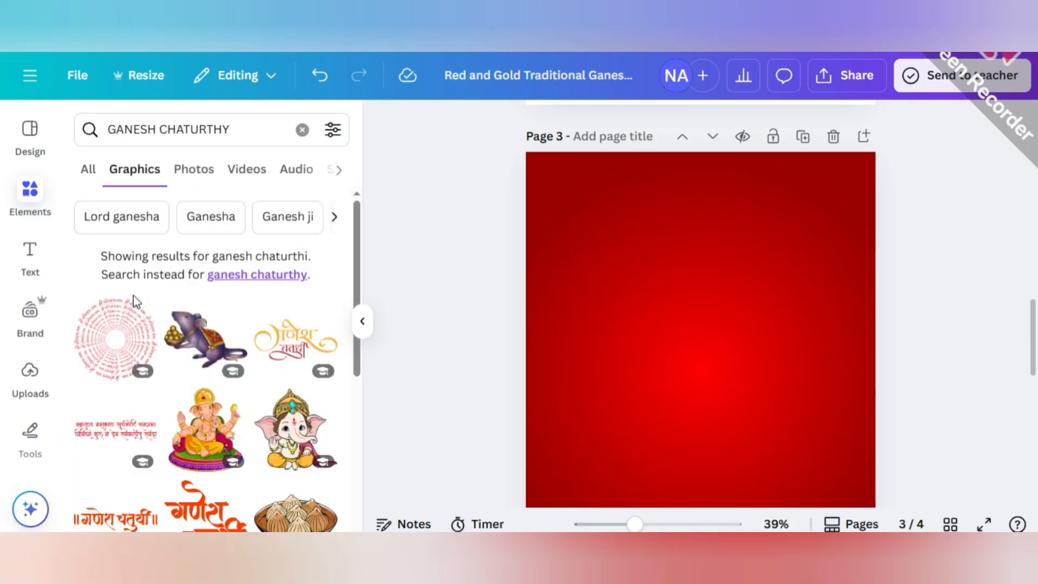
Add the golden Ganesh Chaturthi lettering to page 3, colour it yellow and orange, and place it slightly reduced near the upper edge.
scroll(135, 302, down, 2)
click(339, 287)
drag(714, 371, 715, 208)
click(607, 123)
click(398, 246)
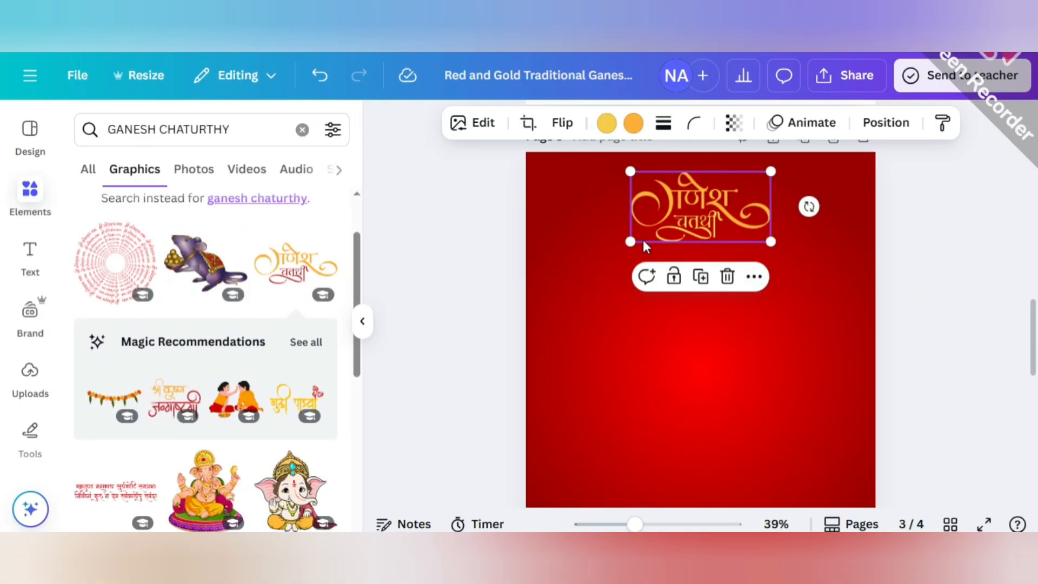
drag(631, 241, 657, 228)
drag(706, 216, 684, 203)
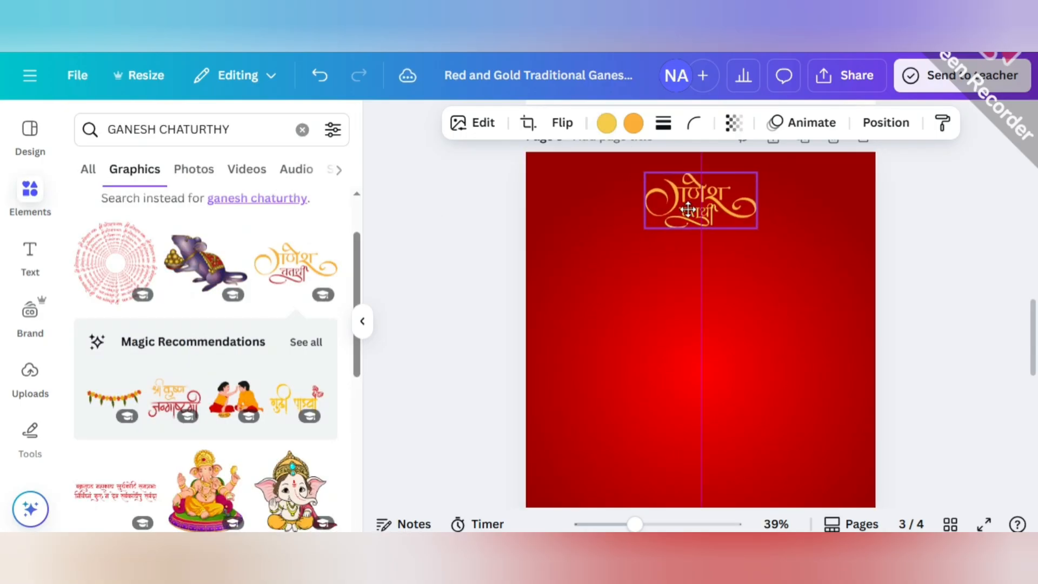
click(436, 192)
Search for "GANESH LORD GOLD" and place the slim golden Ganesh line drawing in the page's upper-left area.
click(241, 134)
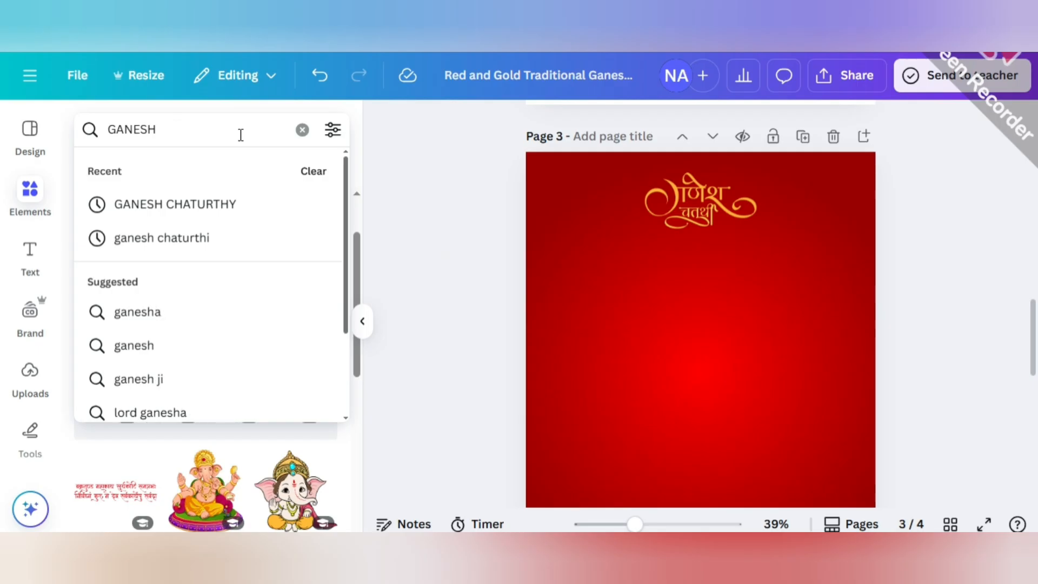
text(LORD GOLD)
key(Return)
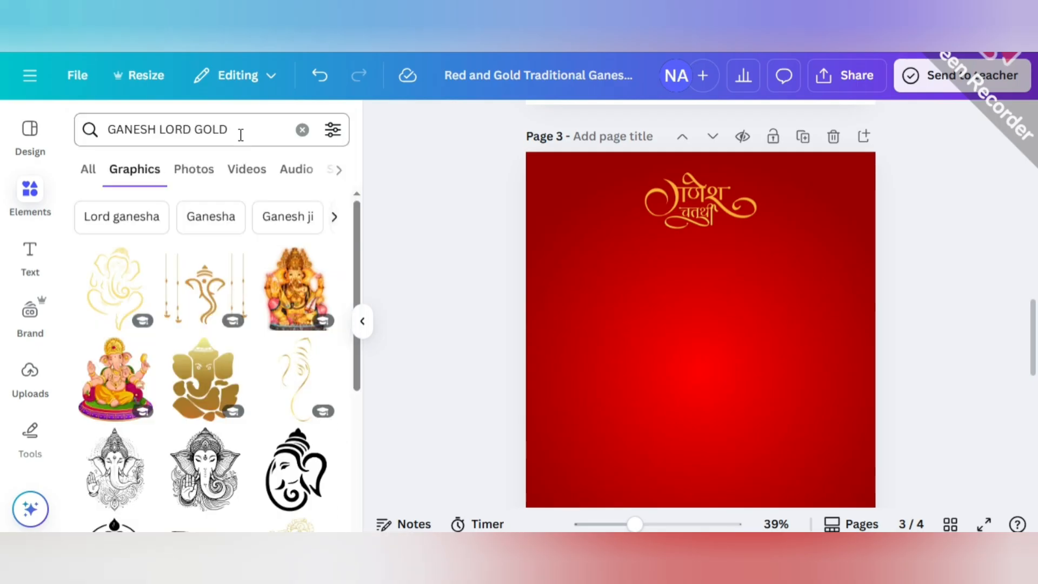
click(296, 380)
drag(721, 453, 616, 302)
Enlarge and recentre the Ganesh Chaturthi lettering, and shift the Ganesh line drawing further to its left.
click(704, 215)
drag(756, 229, 785, 243)
drag(721, 216, 702, 215)
drag(584, 219, 577, 220)
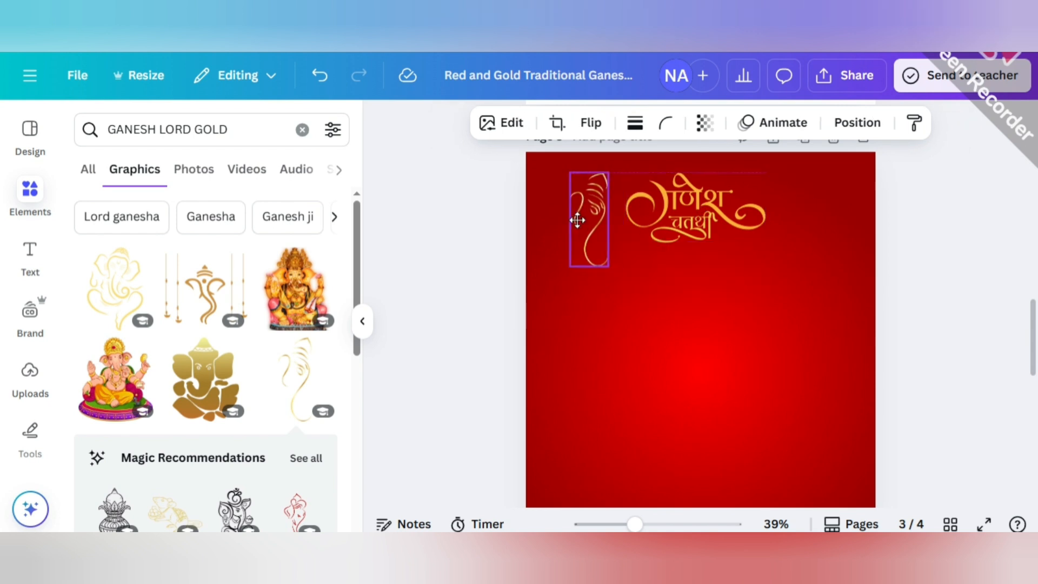
Enlarge the lettering and the Ganesh line drawing a little more and align both near the page's upper edge.
click(703, 224)
drag(765, 243, 775, 248)
drag(687, 220, 684, 196)
click(604, 230)
drag(614, 255, 624, 277)
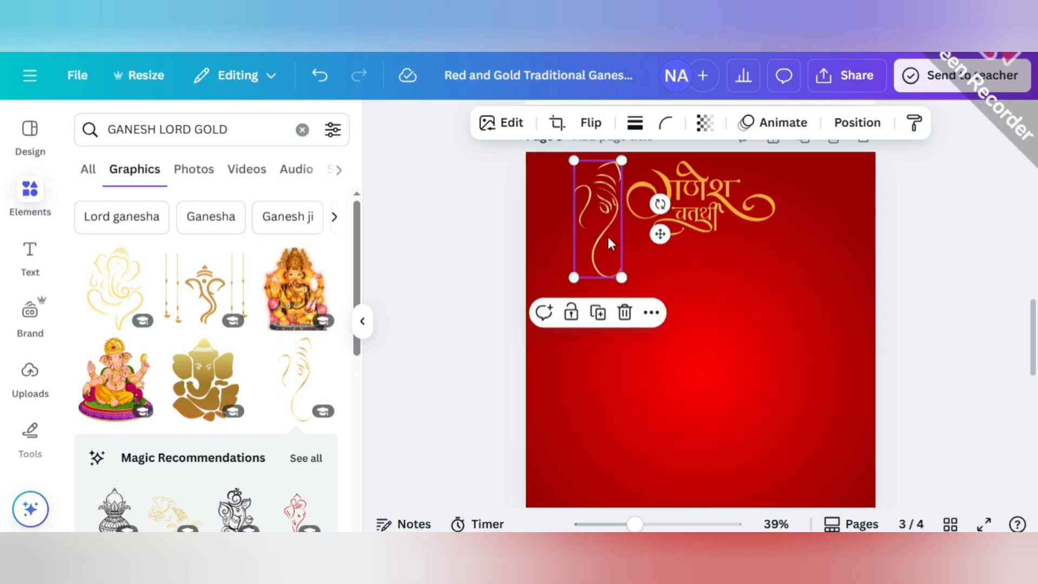
drag(609, 236, 602, 236)
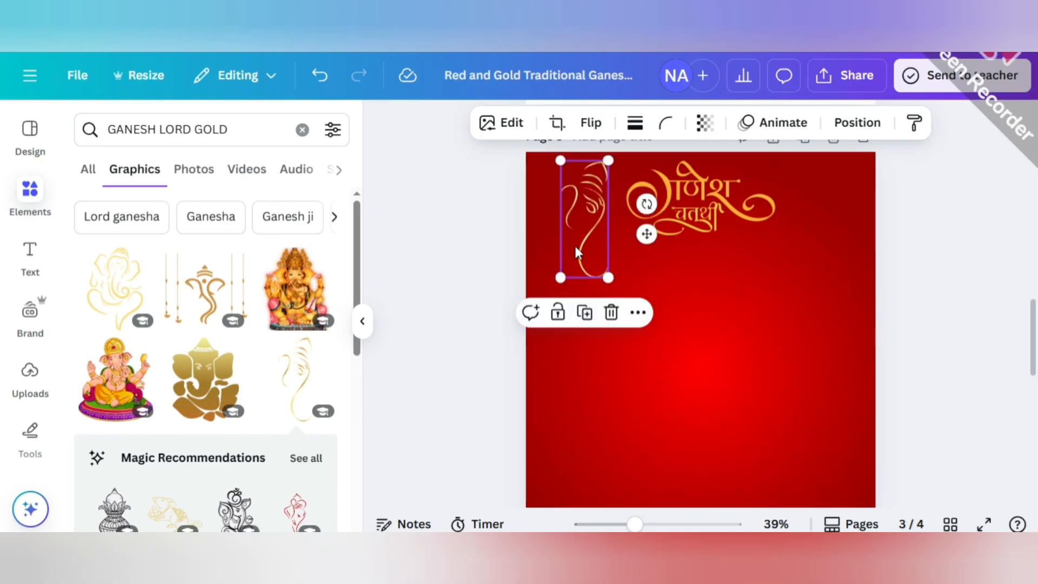
Search the graphics for "hibiscus flower" and look through the results for a suitable flower.
click(236, 127)
key(BackSpace)
key(BackSpace)
key(BackSpace)
key(BackSpace)
key(BackSpace)
key(BackSpace)
key(BackSpace)
key(BackSpace)
key(BackSpace)
key(BackSpace)
key(BackSpace)
key(BackSpace)
key(BackSpace)
key(BackSpace)
key(BackSpace)
key(BackSpace)
text(hibiu)
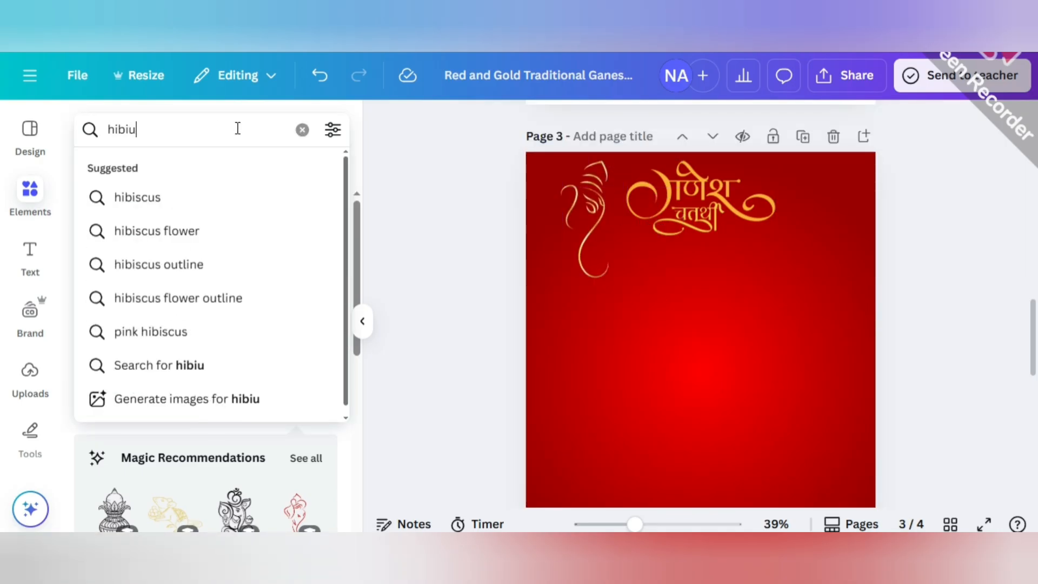
key(BackSpace)
text(scus flowe)
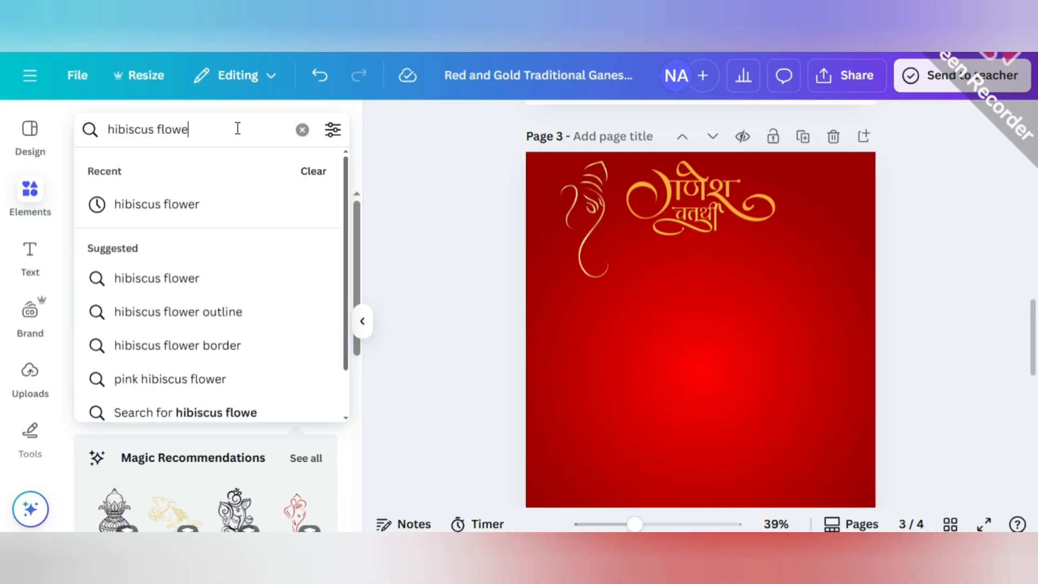
text(r)
key(Return)
scroll(188, 451, down, 5)
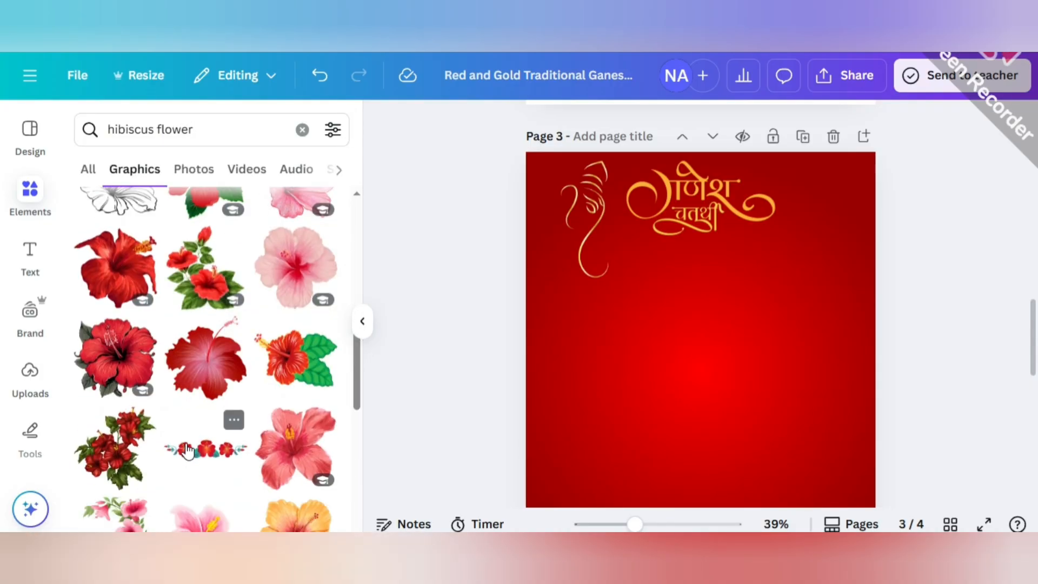
scroll(187, 450, down, 5)
click(296, 314)
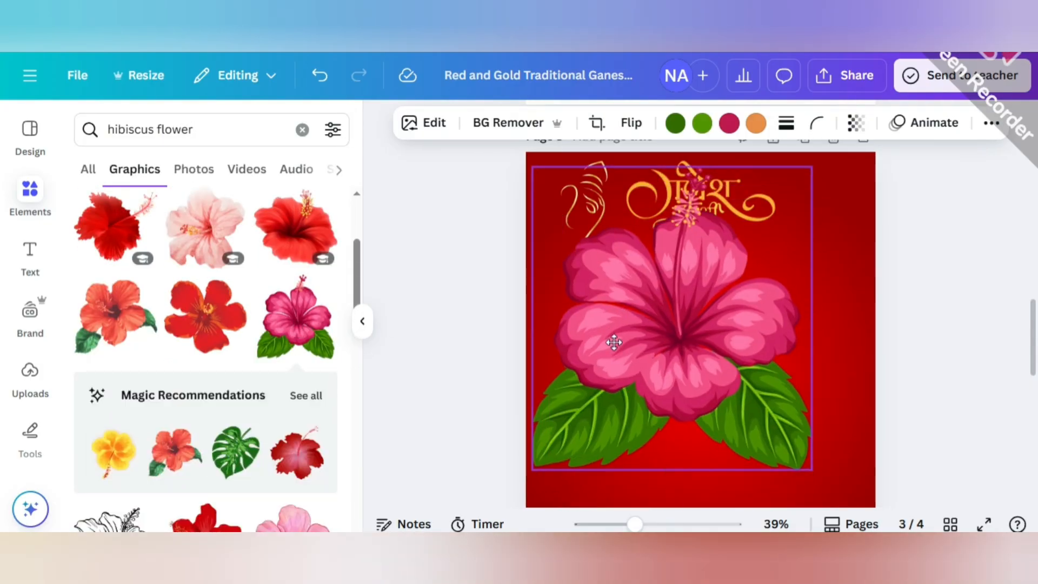
drag(532, 470, 633, 361)
drag(669, 293, 656, 324)
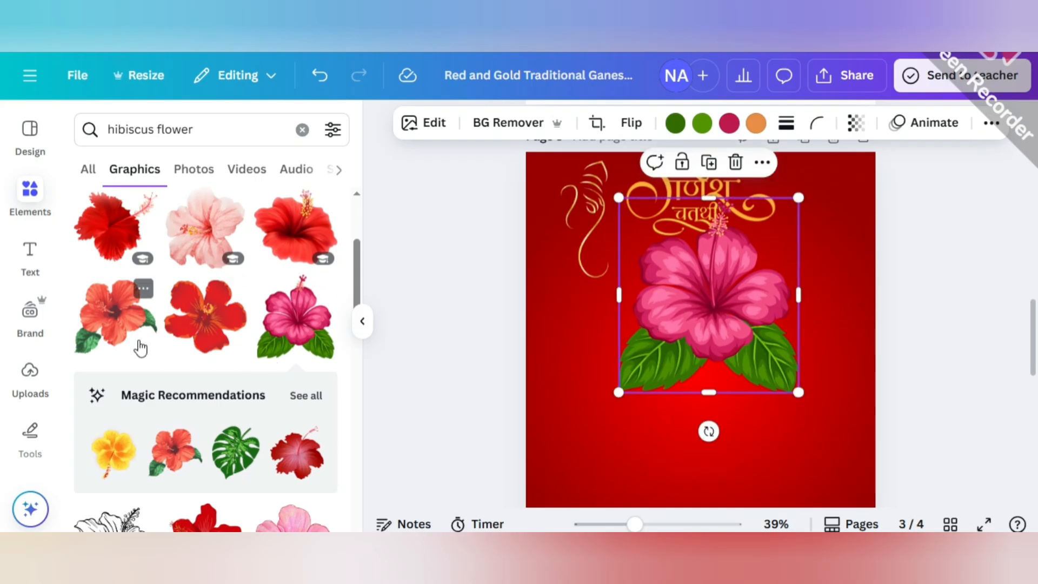
key(Delete)
click(290, 225)
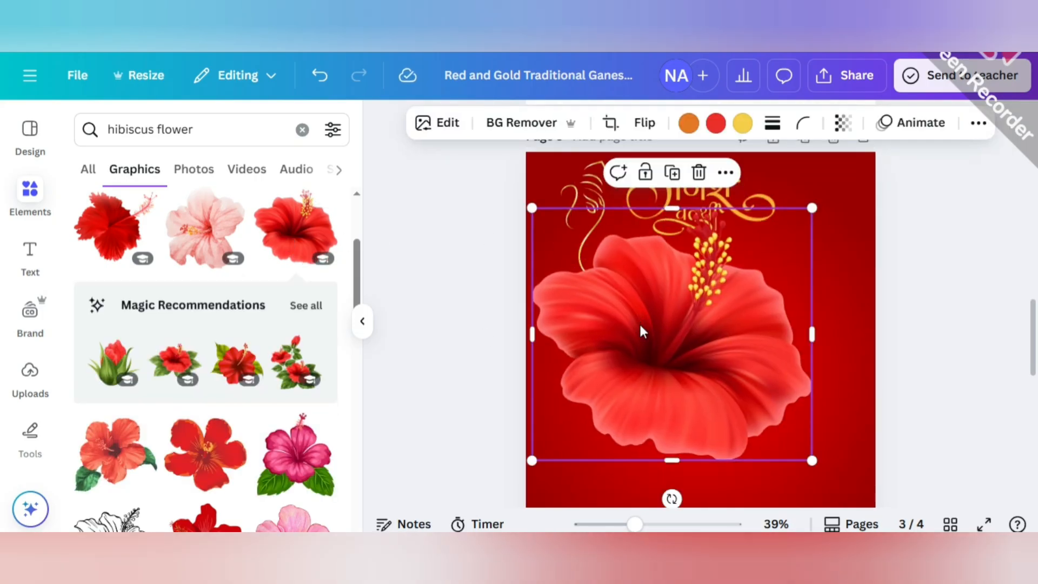
drag(534, 461, 641, 362)
drag(736, 257, 670, 326)
key(Delete)
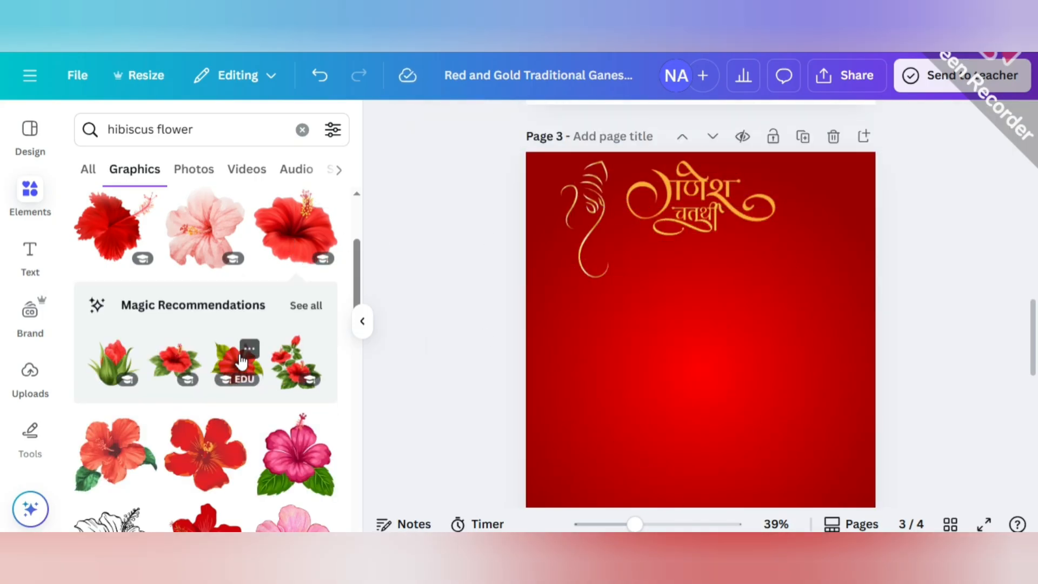
Add the recommended red hibiscus with green leaves, shrink it, and place it on the upper-left part of the Ganesh line drawing.
click(249, 349)
click(490, 389)
click(244, 373)
drag(558, 486, 765, 318)
drag(831, 317, 559, 166)
click(438, 219)
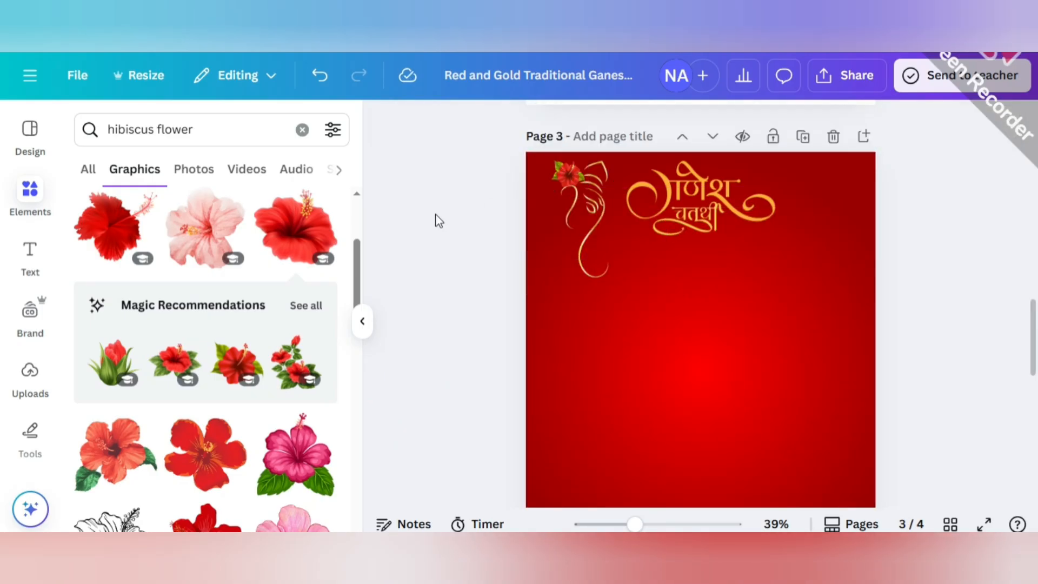
Add a heading to page 3 with the text "SPECIAL OFFER".
click(363, 321)
mouse_move(47, 264)
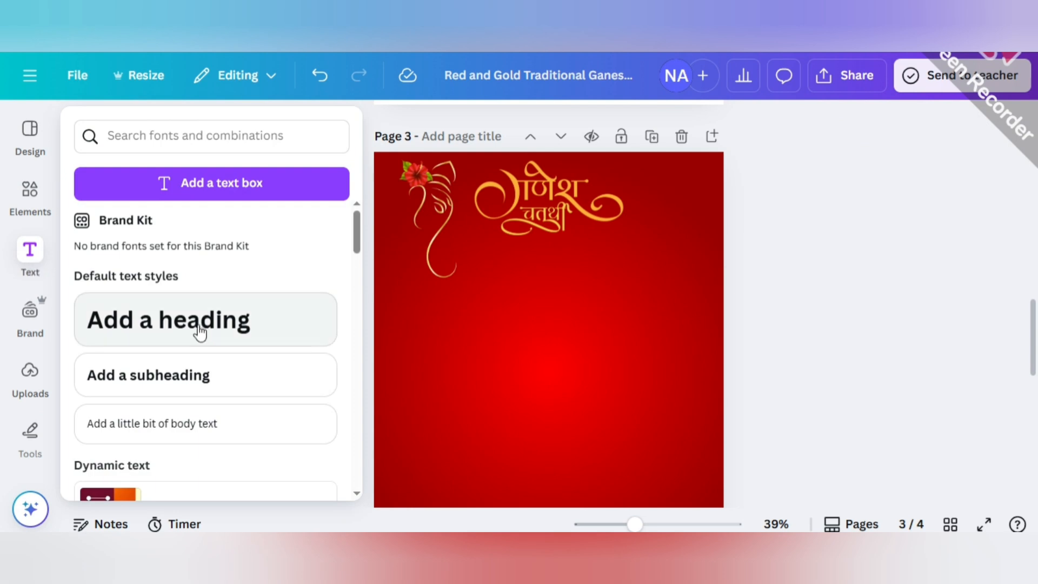
click(198, 326)
click(424, 353)
double_click(530, 333)
text(S)
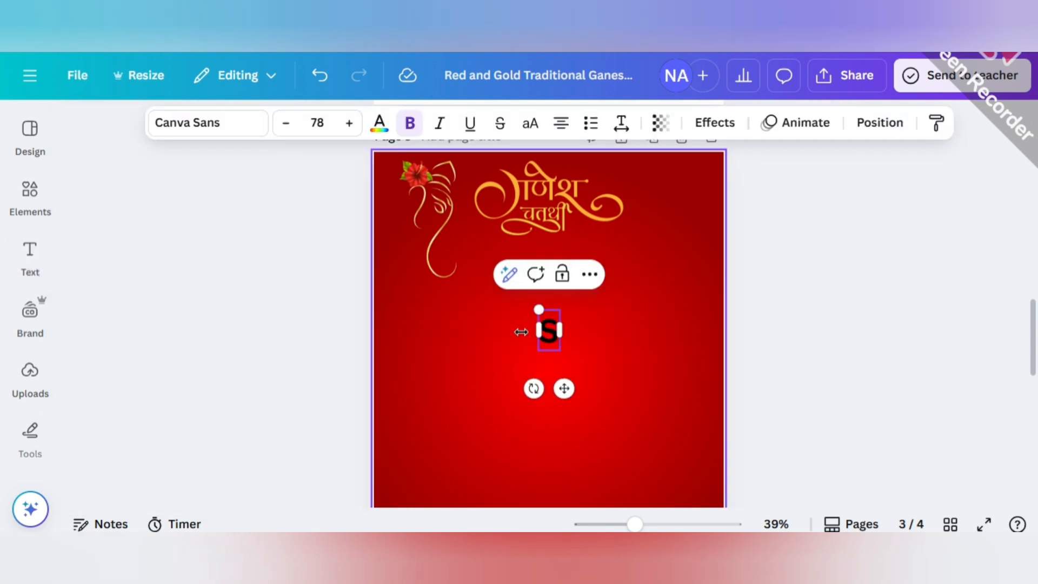
text(PECIAL OFFER)
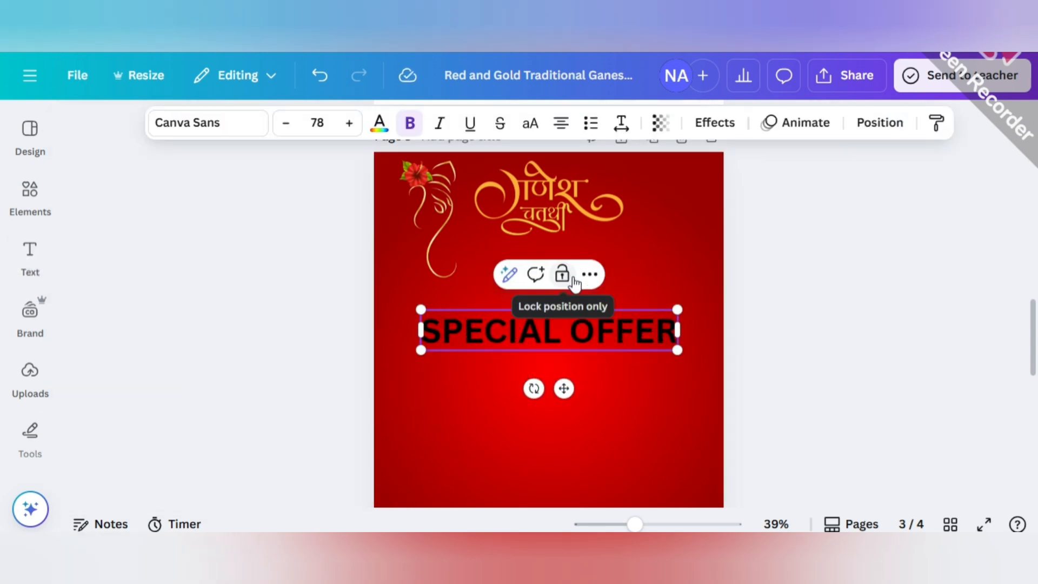
Colour the SPECIAL OFFER heading yellow (#f4cc4d) from the document colors.
click(379, 123)
click(282, 295)
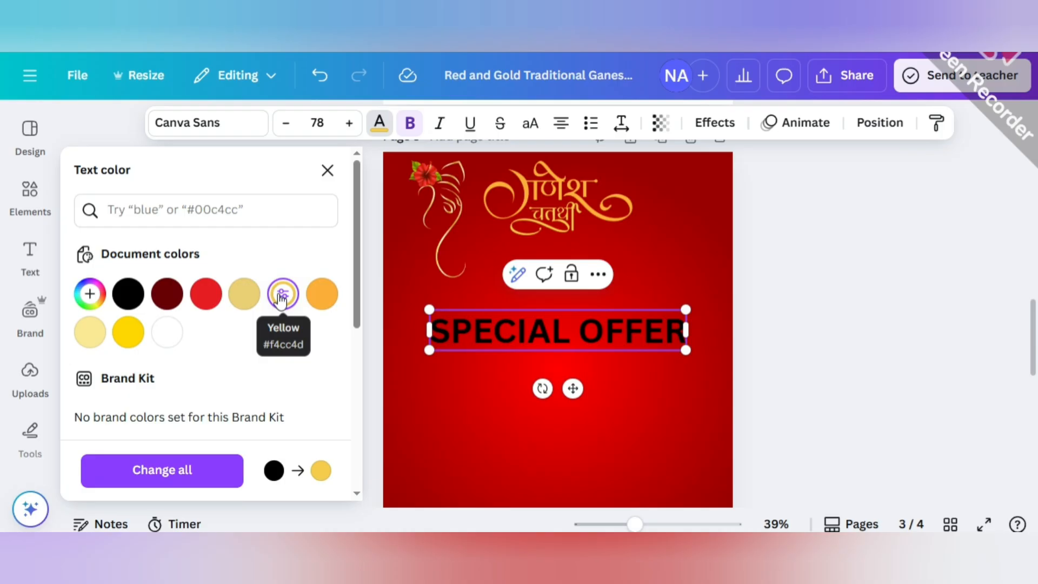
click(761, 265)
click(380, 122)
click(287, 294)
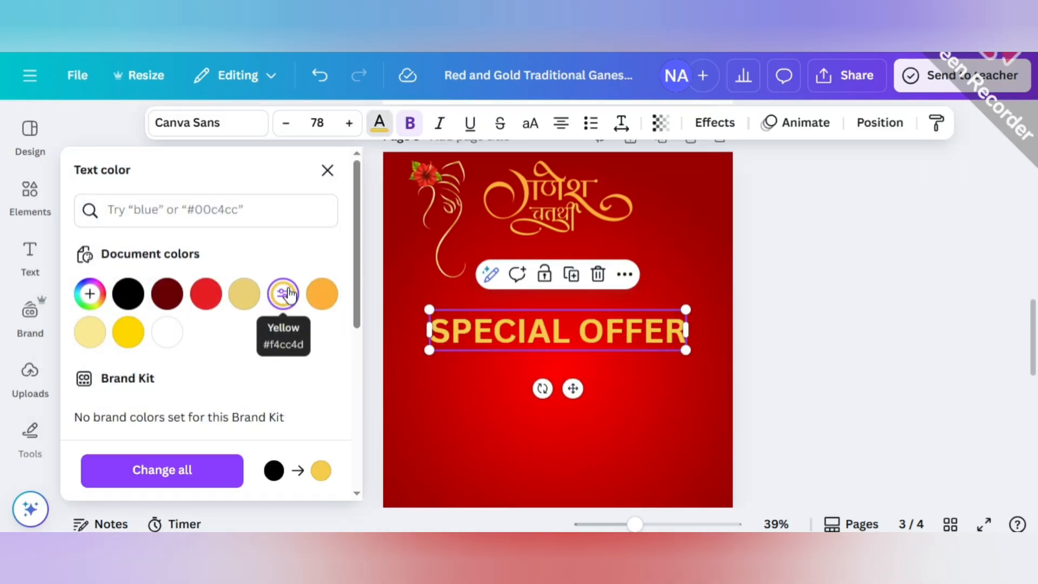
Shrink SPECIAL OFFER to size 52.1, move it below the Ganesh Chaturthi lettering, and widen its letter spacing.
drag(429, 352, 514, 338)
drag(614, 373, 563, 324)
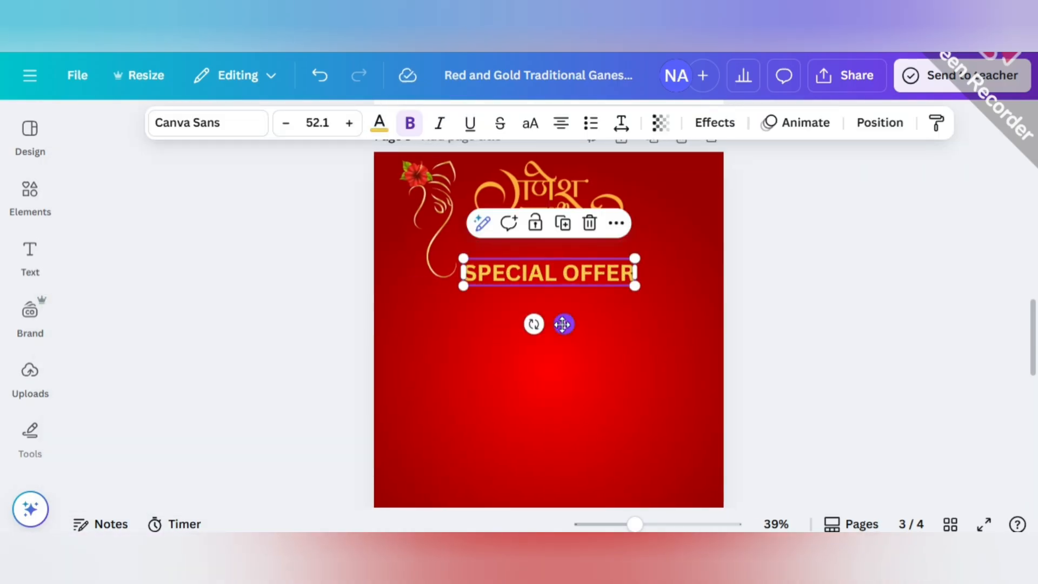
click(620, 125)
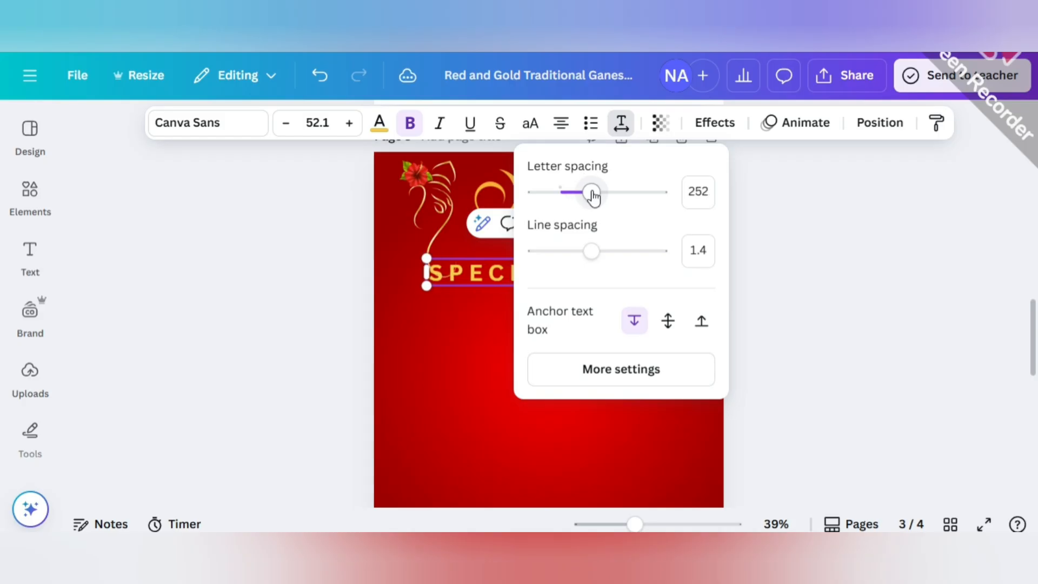
click(787, 267)
click(682, 274)
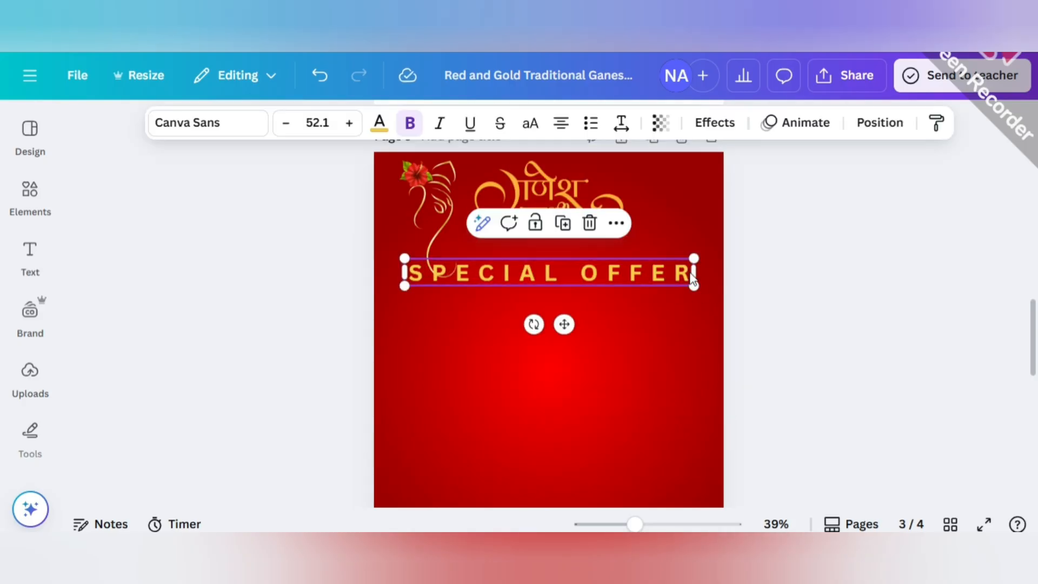
Wrap SPECIAL OFFER onto two lines at size 32.6 and place it beneath the Ganesh Chaturthi lettering.
drag(694, 272, 506, 296)
drag(468, 334, 551, 325)
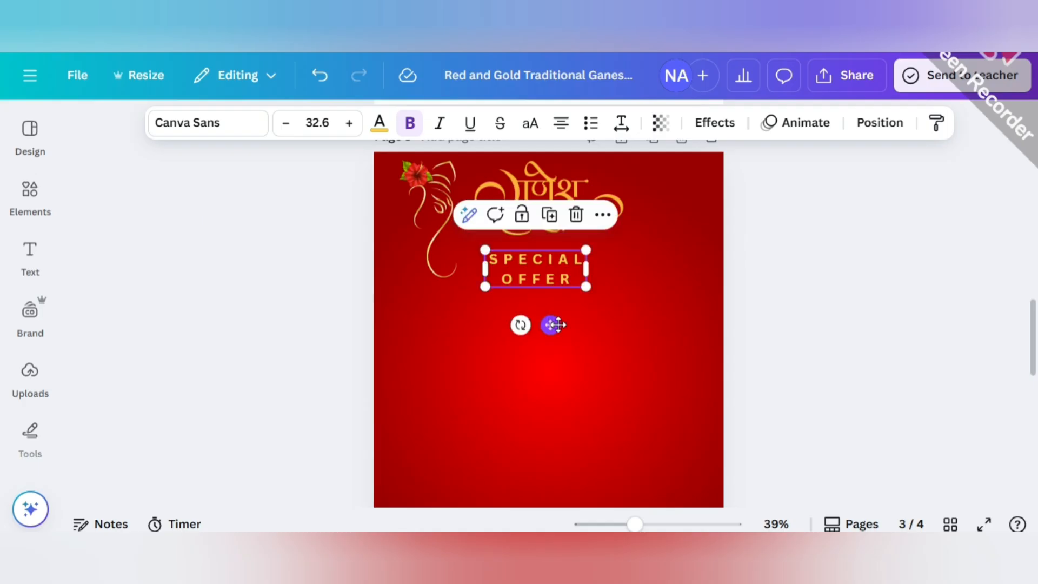
scroll(587, 393, down, 2)
scroll(585, 388, up, 2)
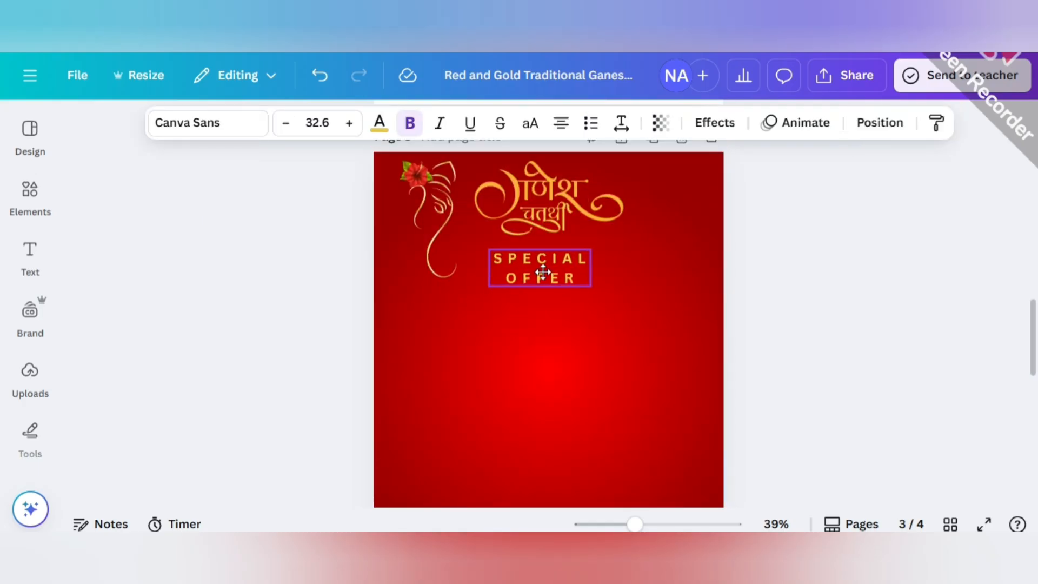
click(632, 275)
Change the orange of the Ganesh Chaturthi lettering to the document yellow and centre SPECIAL OFFER horizontally on the page.
click(513, 184)
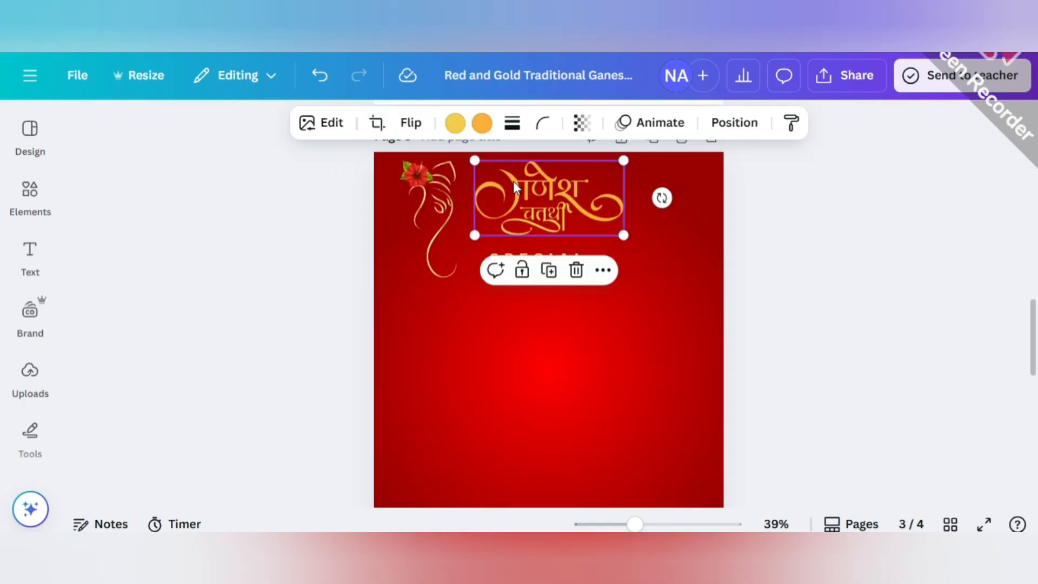
click(481, 124)
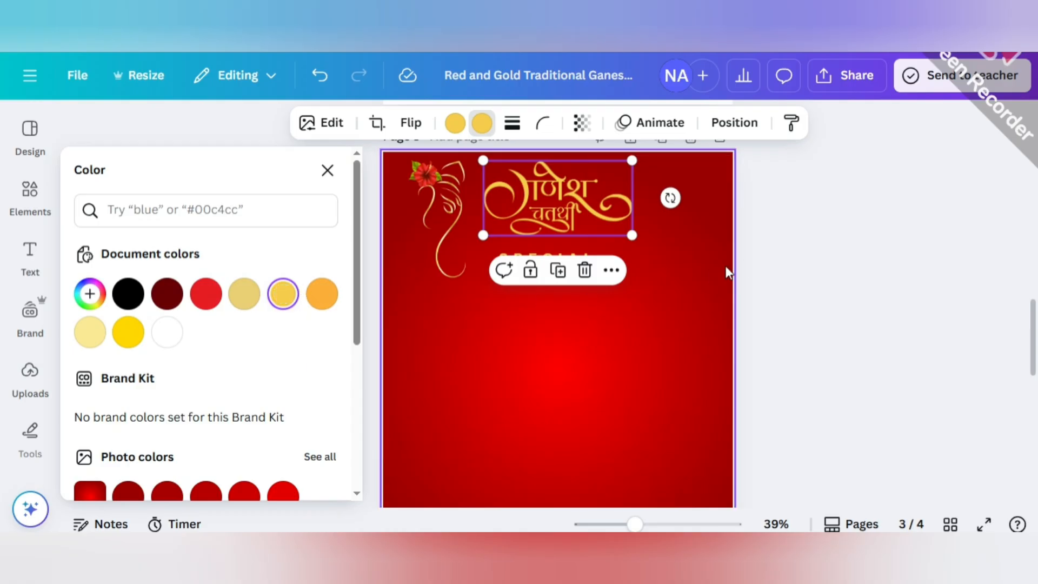
click(744, 266)
click(542, 274)
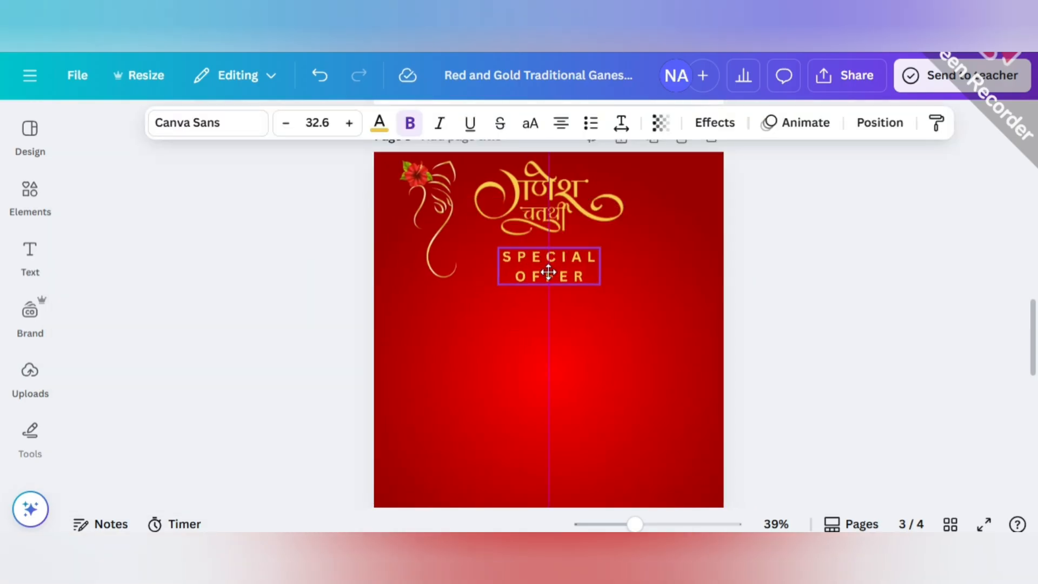
Copy the line "CELEBRATE WITH STYLE & SAVINGS!" from page 2 to page 3, below SPECIAL OFFER.
click(508, 337)
scroll(498, 367, down, 2)
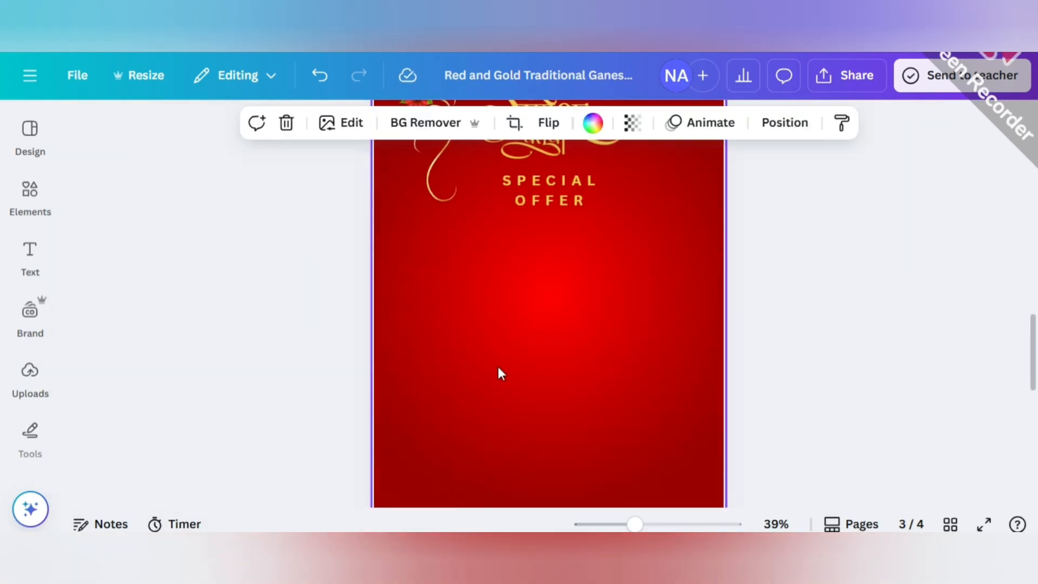
scroll(500, 362, up, 10)
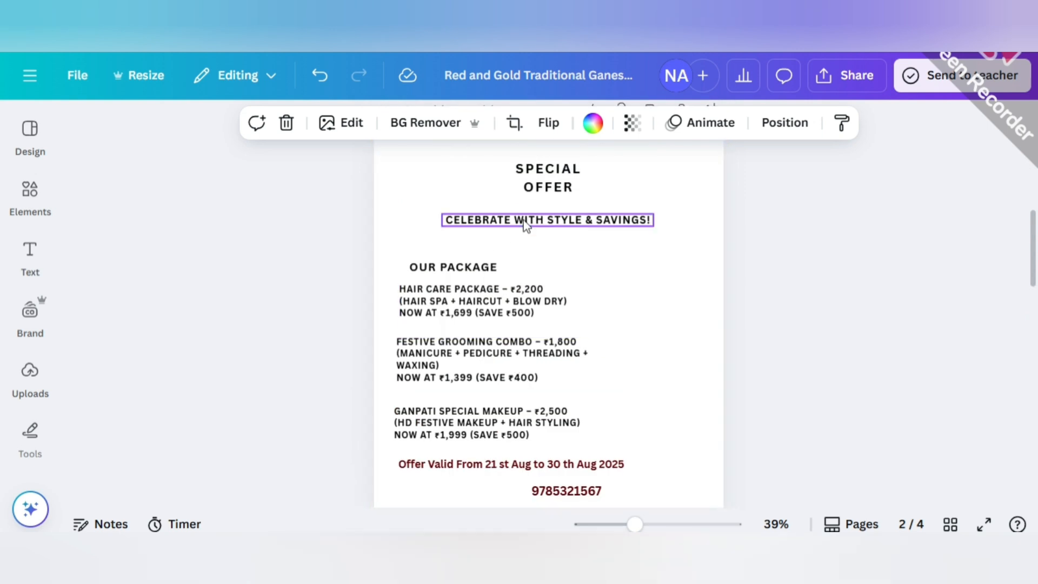
click(526, 226)
drag(562, 262, 562, 343)
scroll(562, 339, down, 10)
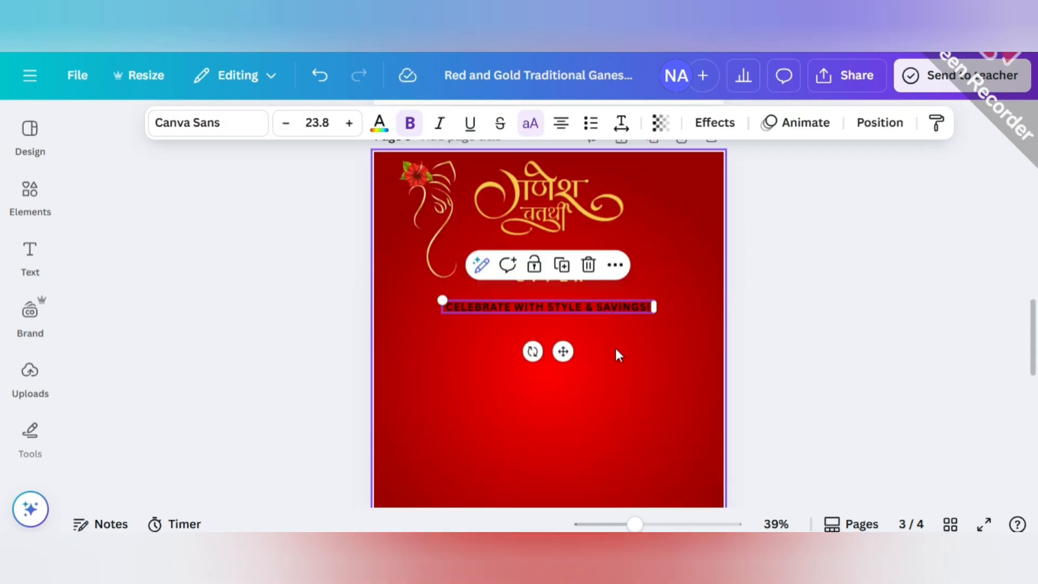
Copy the "OUR PACKAGE" heading from page 2 to page 3, below the celebration tagline.
scroll(563, 327, up, 6)
click(478, 190)
click(466, 232)
scroll(494, 322, down, 7)
drag(477, 198, 471, 342)
Copy the Hair Care Package text block from page 2 to page 3, under the OUR PACKAGE heading.
scroll(557, 332, up, 6)
scroll(564, 317, up, 1)
click(493, 222)
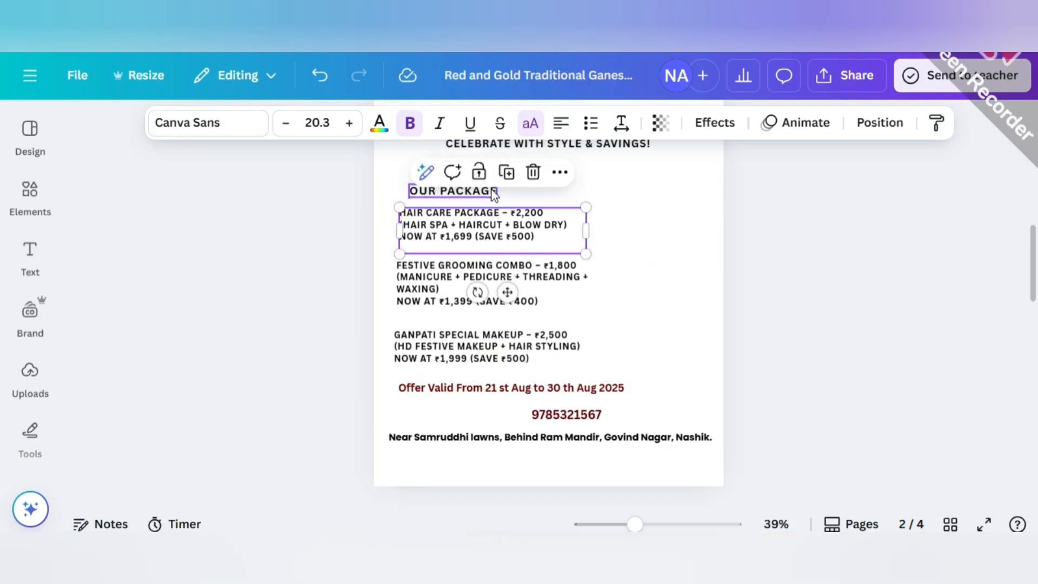
click(505, 171)
mouse_move(498, 229)
mouse_down()
mouse_move(500, 265)
mouse_move(490, 227)
mouse_up()
scroll(498, 260, down, 9)
Copy the Festive Grooming Combo text block from page 2 to page 3, below the Hair Care Package block.
scroll(536, 266, up, 7)
click(534, 272)
click(528, 231)
scroll(524, 303, down, 6)
drag(531, 290, 522, 203)
scroll(522, 207, down, 3)
scroll(527, 237, up, 3)
scroll(577, 294, down, 2)
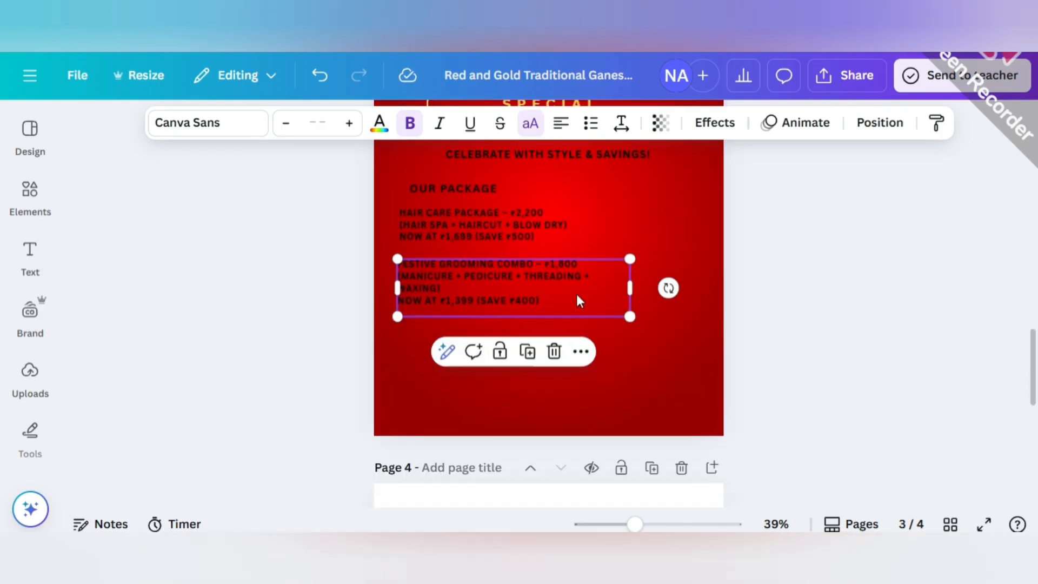
Copy the Ganpati Special Makeup text block from page 2 to page 3, below the Festive Grooming Combo block.
scroll(576, 295, up, 9)
scroll(563, 270, down, 4)
click(503, 255)
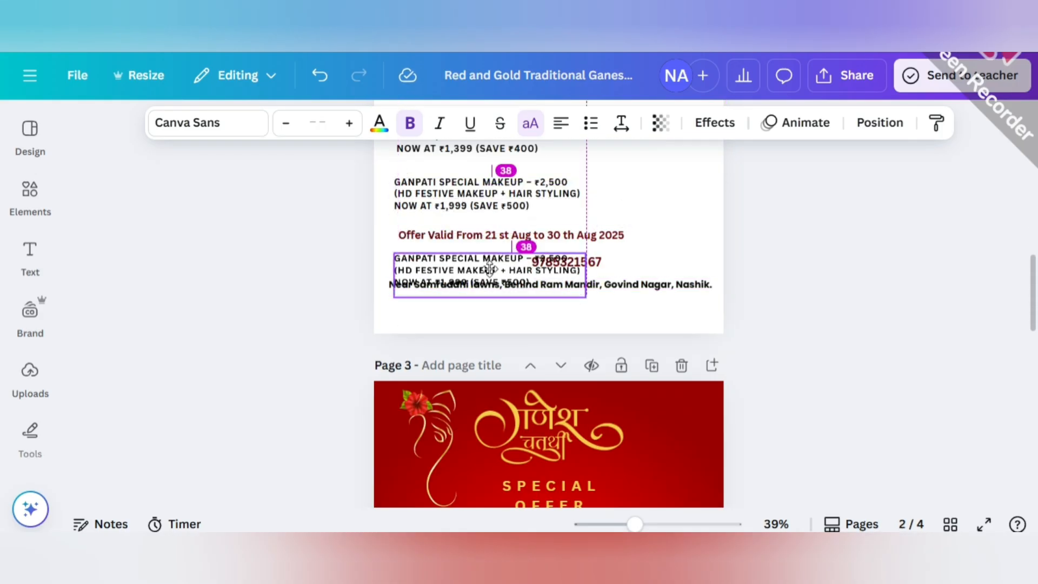
scroll(489, 257, down, 10)
drag(503, 260, 528, 271)
Copy the line "Offer Valid From 21 st Aug to 30 th Aug 2025" from page 2 to page 3, below the Ganpati Special Makeup block.
scroll(491, 252, up, 10)
click(535, 237)
click(527, 193)
scroll(535, 297, down, 10)
scroll(530, 273, up, 10)
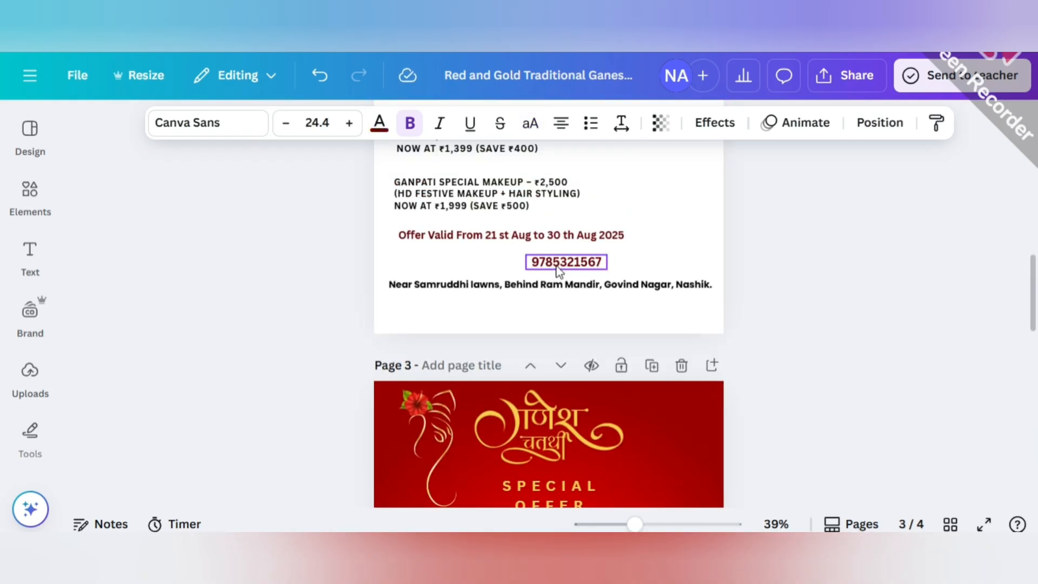
scroll(633, 362, down, 5)
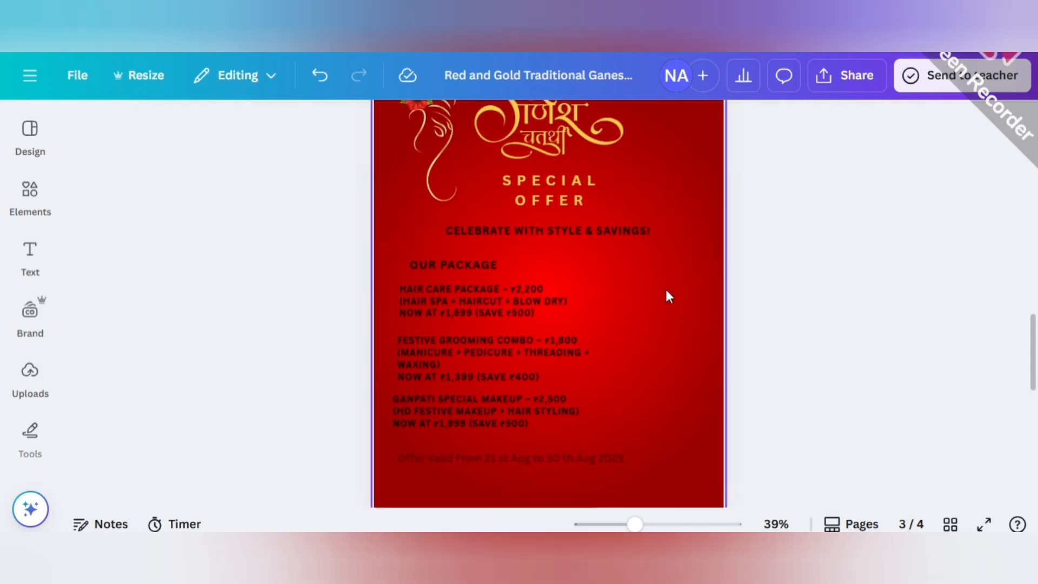
Shift the SPECIAL OFFER heading and the "CELEBRATE WITH STYLE & SAVINGS!" tagline slightly upward on page 3.
click(546, 193)
click(640, 246)
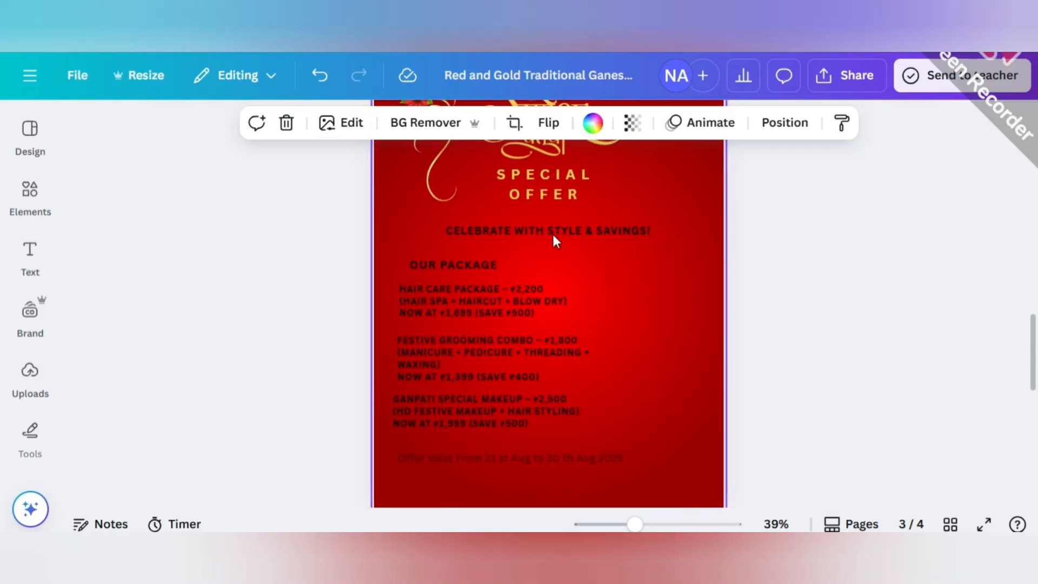
drag(580, 237, 566, 224)
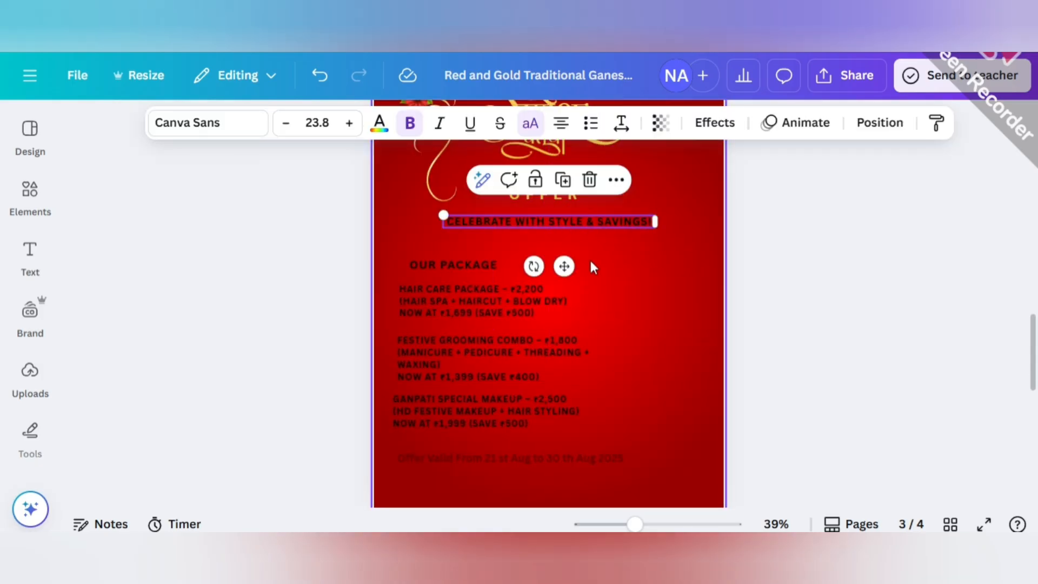
Move the OUR PACKAGE heading and the three package blocks slightly up and align their left edges.
drag(443, 262, 435, 252)
drag(505, 301, 508, 292)
drag(505, 343, 504, 329)
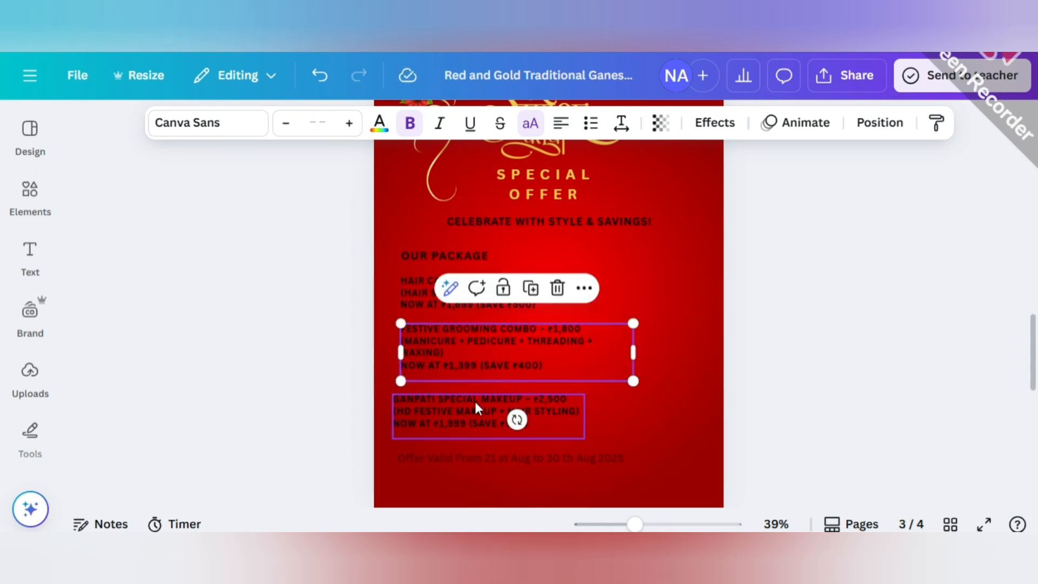
drag(475, 404, 482, 390)
click(670, 347)
scroll(730, 338, down, 2)
scroll(703, 341, up, 2)
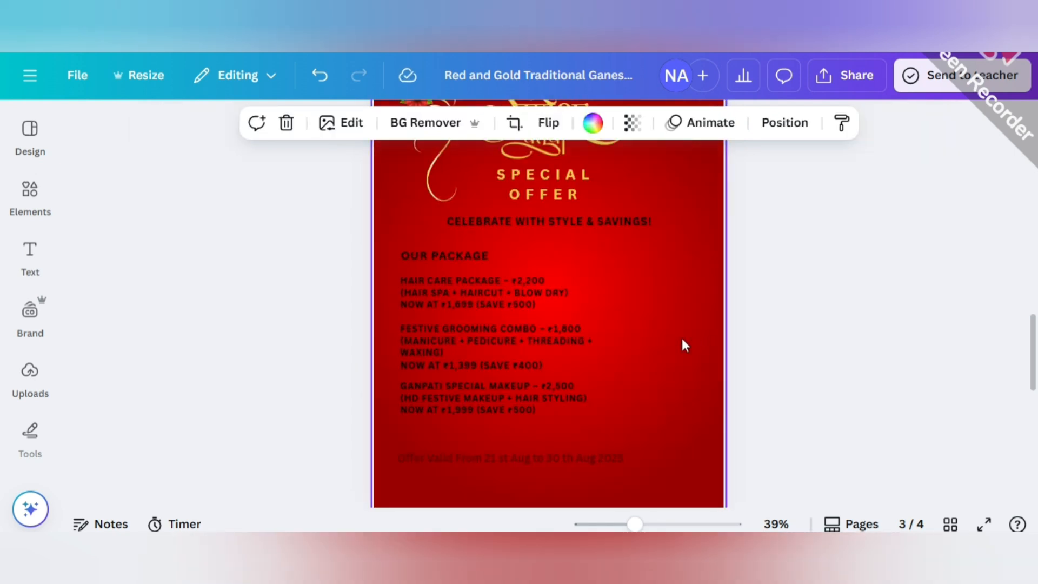
Add a slanted parallelogram photo frame from the Frame elements to page 3.
click(30, 196)
click(301, 130)
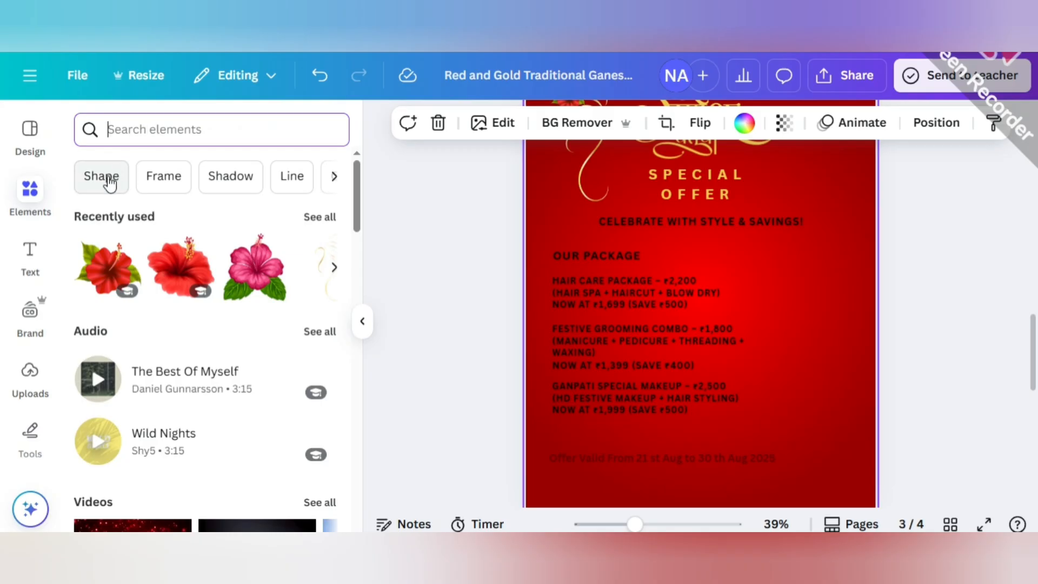
click(163, 176)
click(320, 357)
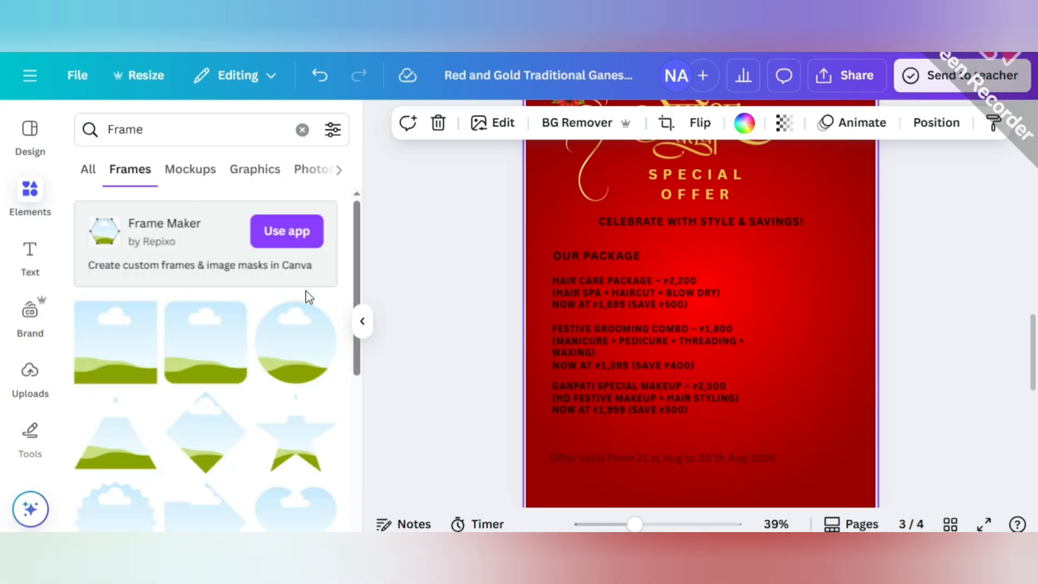
scroll(306, 296, down, 4)
click(128, 302)
click(364, 321)
Shrink the parallelogram frame and place it near the page's right edge beside the Hair Care Package text.
drag(608, 280, 682, 324)
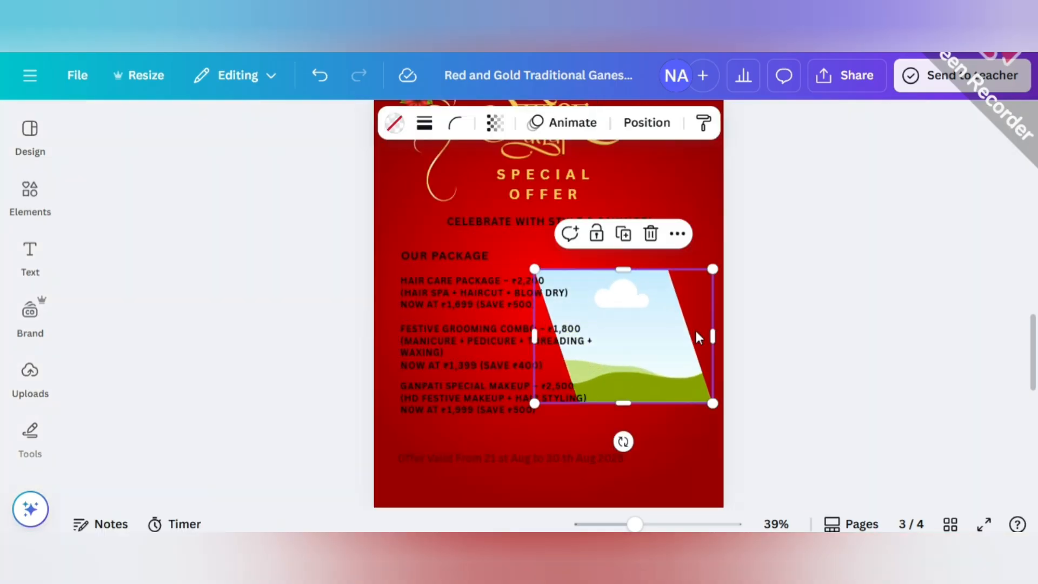
drag(713, 402, 646, 352)
drag(607, 301, 674, 285)
Duplicate the parallelogram frame twice and stack the three frames in an aligned, evenly spaced column along the page's right edge.
scroll(676, 292, down, 3)
scroll(676, 292, up, 3)
drag(724, 334, 694, 459)
click(672, 211)
scroll(681, 301, down, 2)
drag(679, 299, 670, 293)
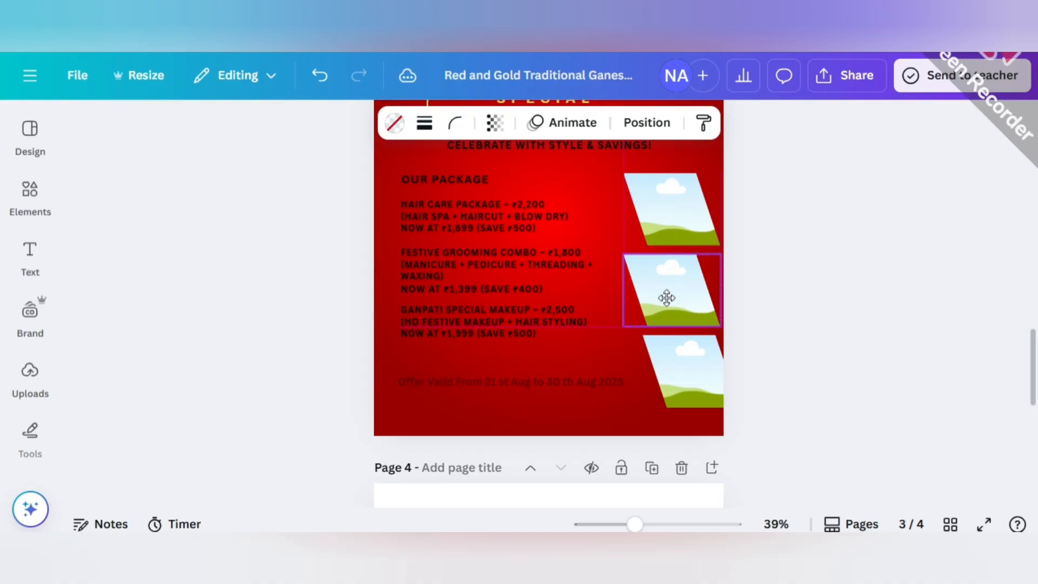
drag(674, 391, 657, 388)
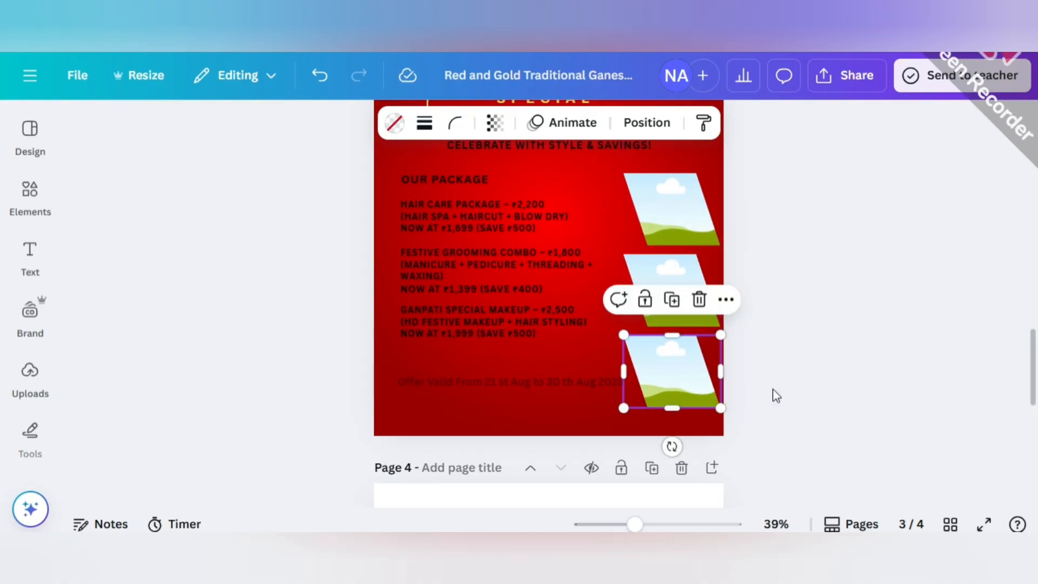
click(757, 390)
scroll(725, 354, up, 2)
Search the photo elements for "HAIR SALON" to fill the top frame.
drag(634, 524, 643, 524)
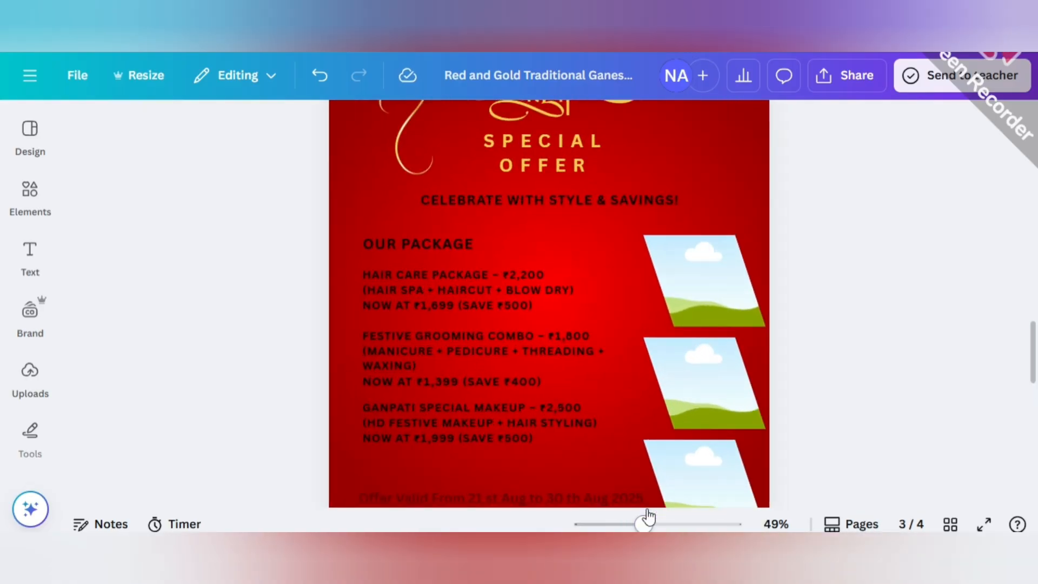
click(711, 294)
click(30, 195)
click(216, 127)
text(HAIR)
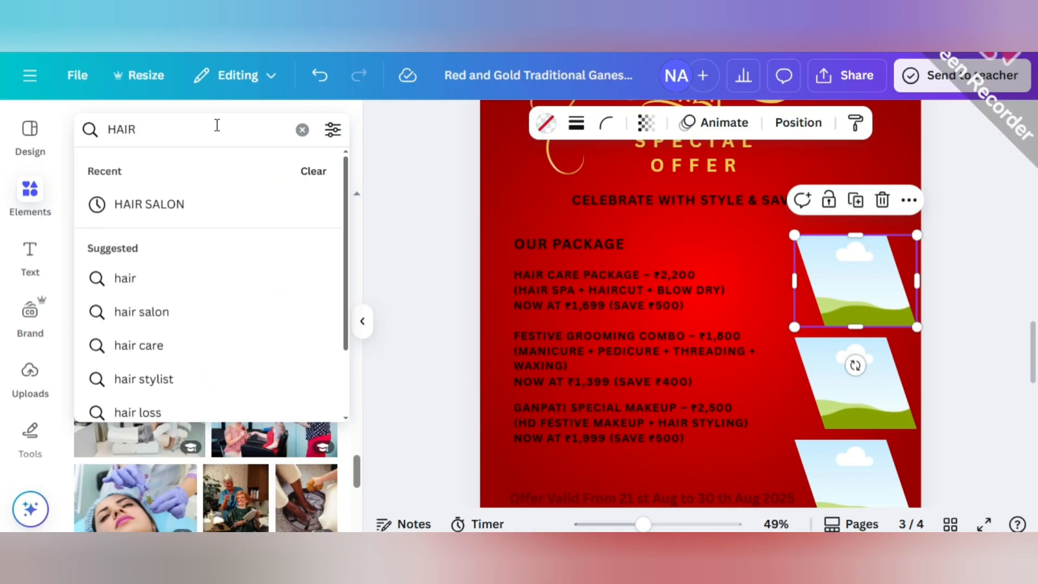
text( SALON)
key(Return)
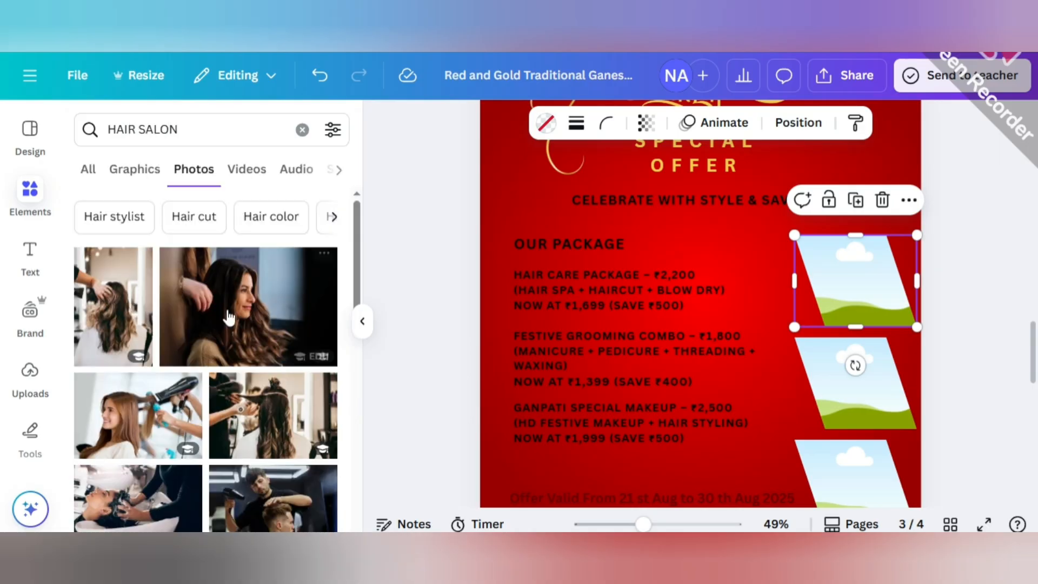
Insert the salon photo of a smiling long-haired woman, crop its sides, shrink it and drop it into the top frame.
scroll(235, 366, down, 3)
scroll(235, 367, down, 10)
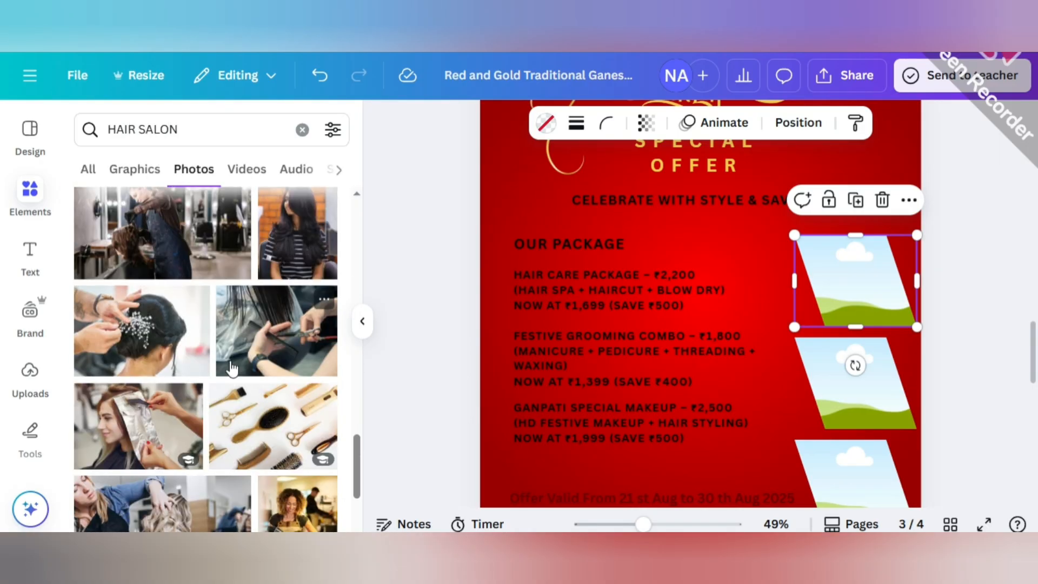
click(88, 478)
drag(871, 290, 755, 291)
drag(523, 291, 568, 292)
drag(568, 175, 717, 318)
drag(722, 401, 855, 302)
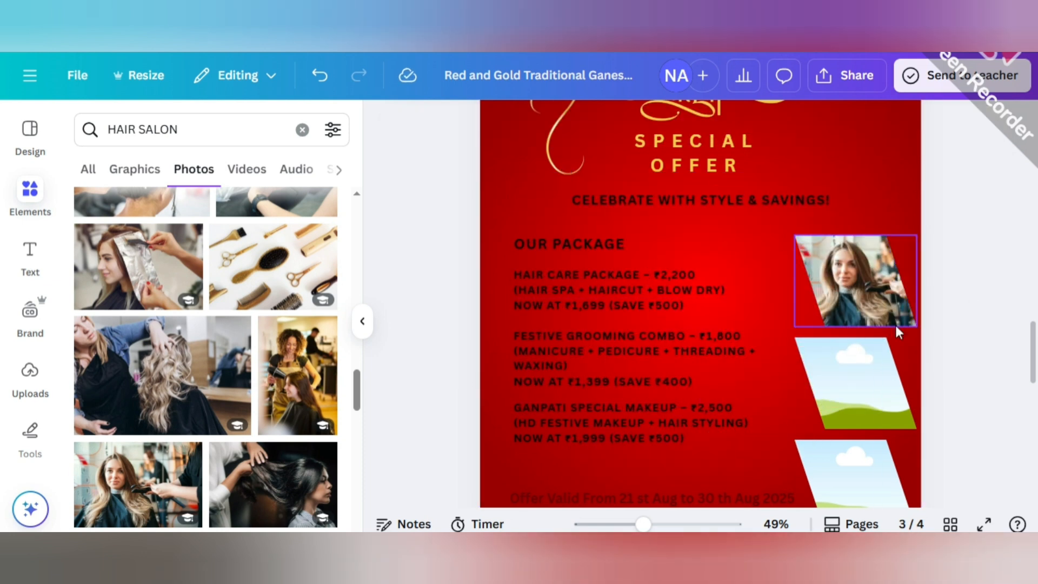
Search the photo elements for "MAKEUP" to fill the middle frame.
click(882, 377)
click(196, 138)
key(BackSpace)
key(BackSpace)
key(BackSpace)
key(BackSpace)
key(BackSpace)
key(BackSpace)
key(BackSpace)
key(BackSpace)
key(BackSpace)
key(BackSpace)
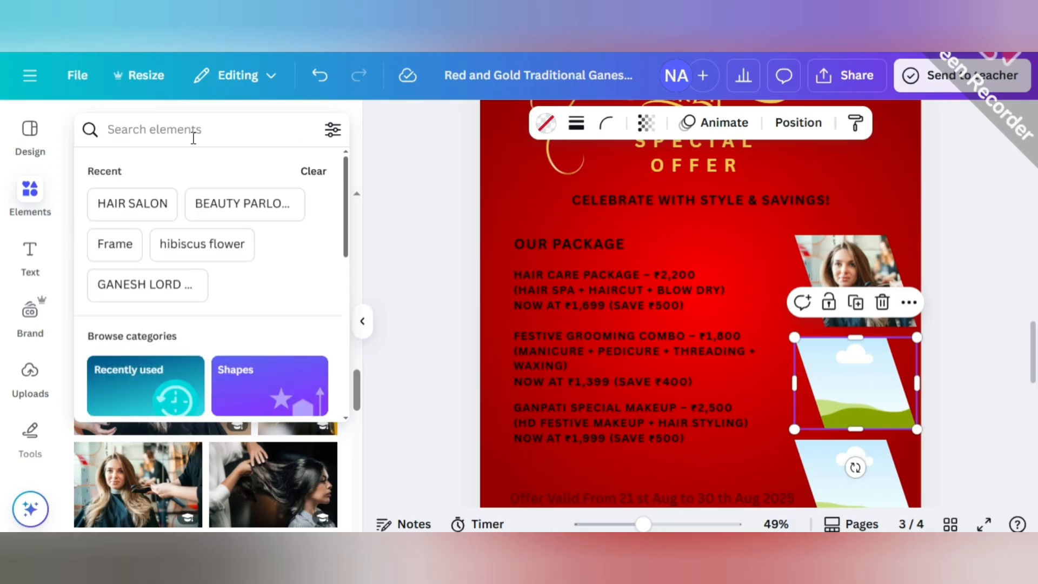
text(MAKEUP)
key(Return)
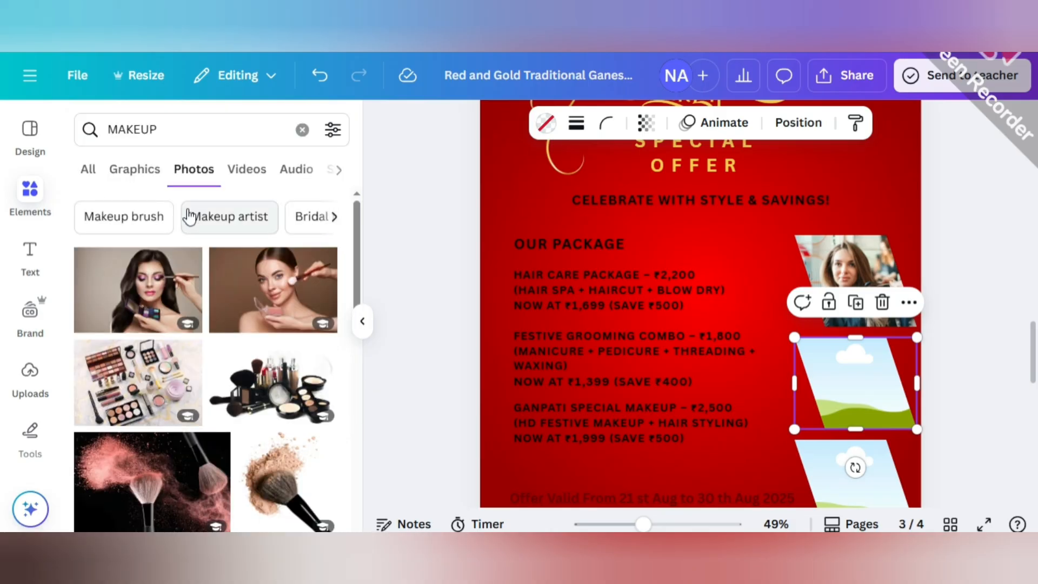
Insert the photo of a woman having makeup brushed on, crop its sides, shrink it and drop it into the middle frame.
scroll(189, 275, down, 10)
scroll(189, 284, up, 1)
click(263, 289)
drag(523, 293, 547, 294)
drag(877, 292, 764, 295)
drag(552, 175, 711, 306)
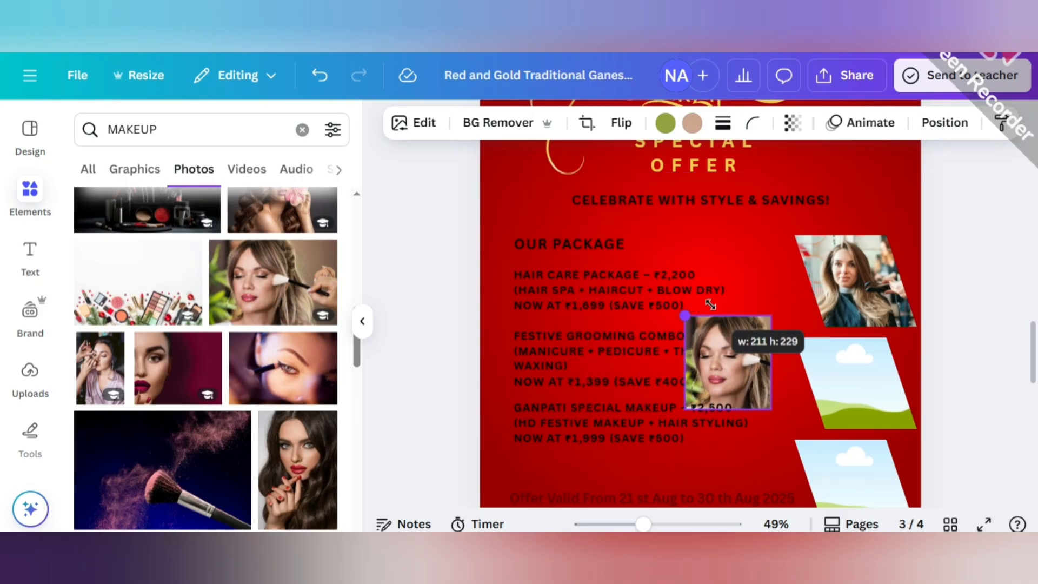
drag(730, 363, 869, 386)
Search the photo elements for "FACIAL" to fill the bottom frame.
scroll(871, 397, down, 1)
click(871, 410)
click(178, 129)
key(BackSpace)
key(BackSpace)
key(BackSpace)
key(BackSpace)
key(BackSpace)
key(BackSpace)
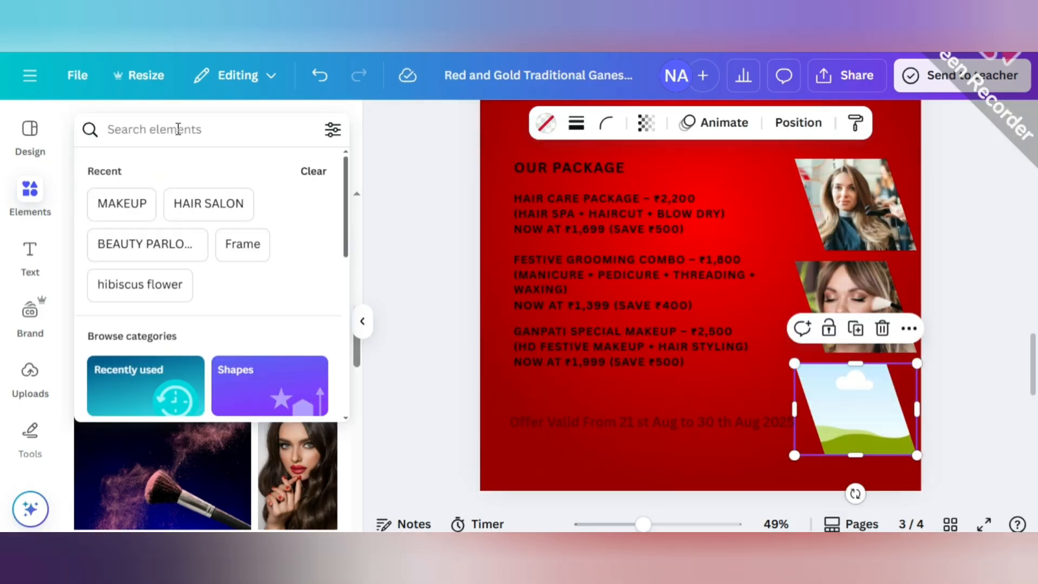
text(BEA)
key(BackSpace)
key(BackSpace)
text(FACIAL)
key(Return)
Insert the portrait photo of a woman with a white face mask, crop its top, shrink it and drop it into the bottom frame.
scroll(257, 370, down, 6)
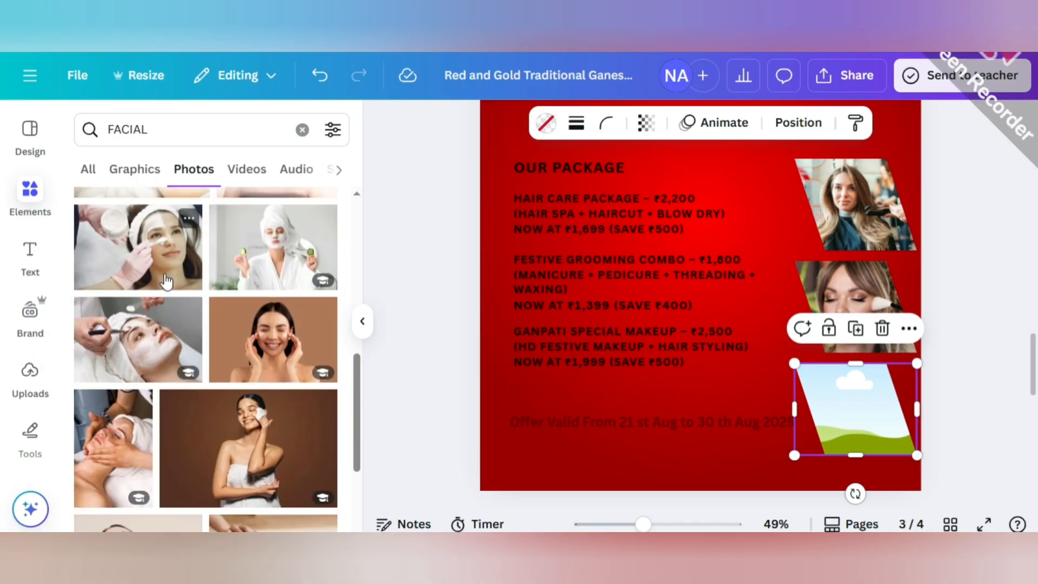
scroll(167, 303, down, 10)
key(Escape)
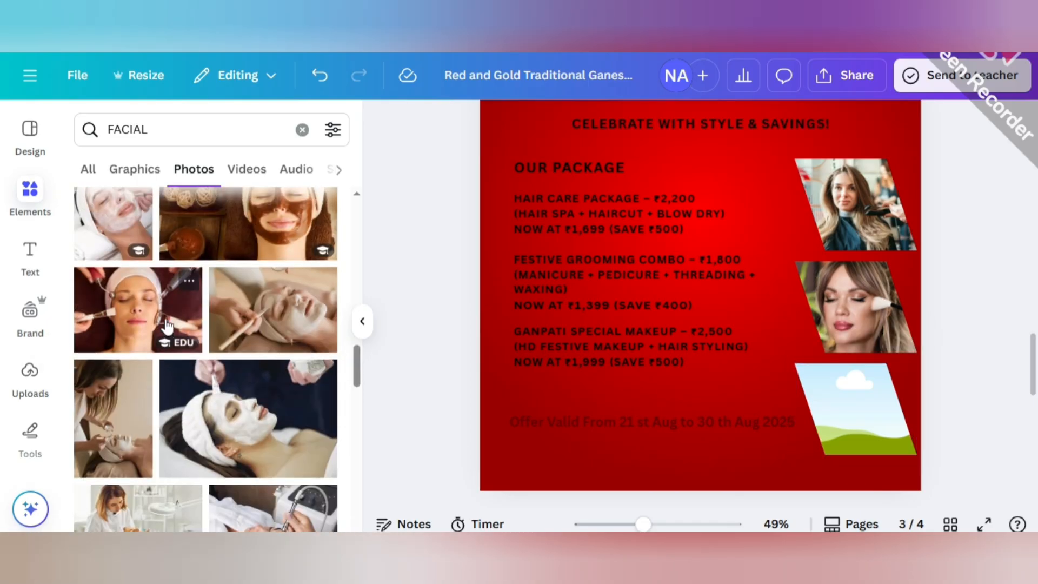
scroll(166, 327, up, 3)
click(130, 349)
drag(546, 448, 683, 242)
drag(757, 189, 675, 422)
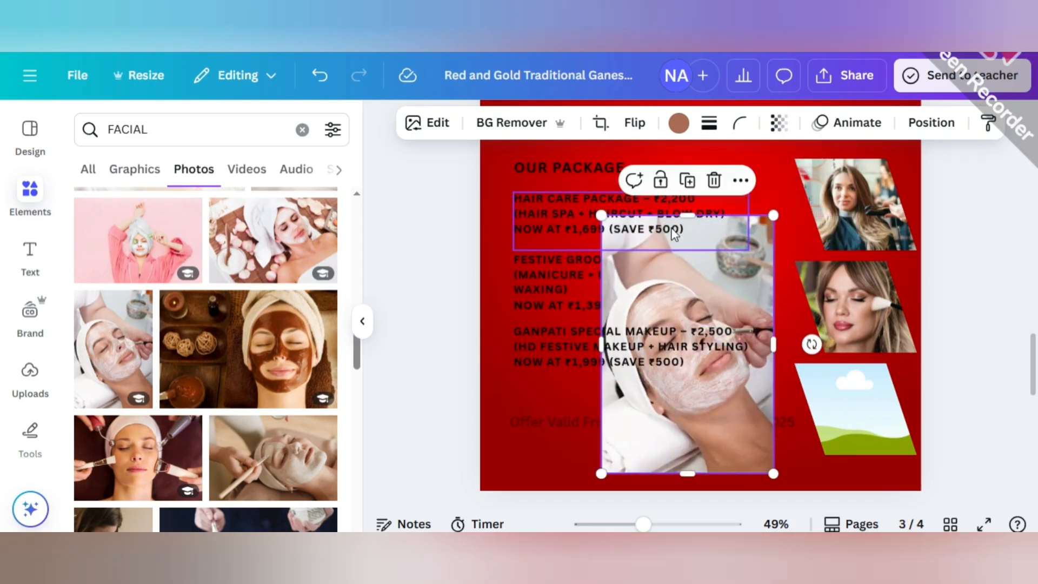
drag(688, 216, 687, 253)
drag(601, 474, 699, 349)
drag(736, 302, 855, 408)
click(954, 352)
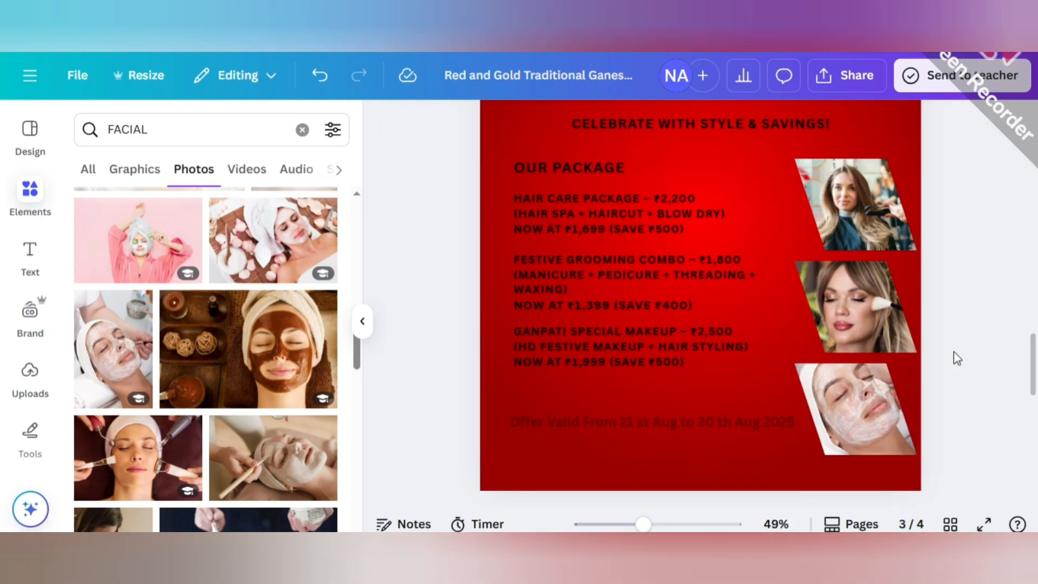
Enlarge the hair salon photo inside the top frame so the woman's face and hair fill it.
double_click(869, 221)
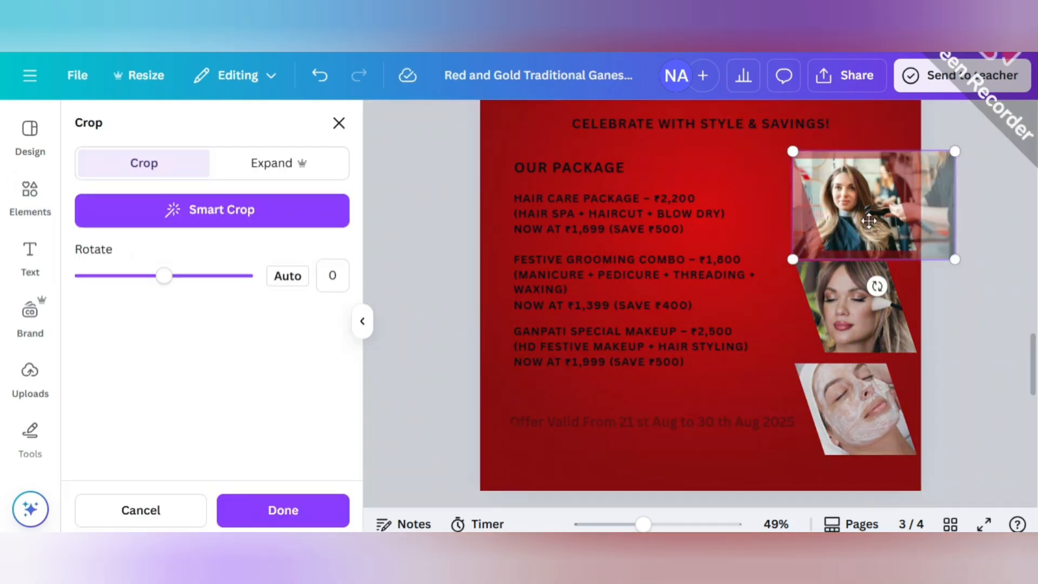
drag(955, 259, 980, 279)
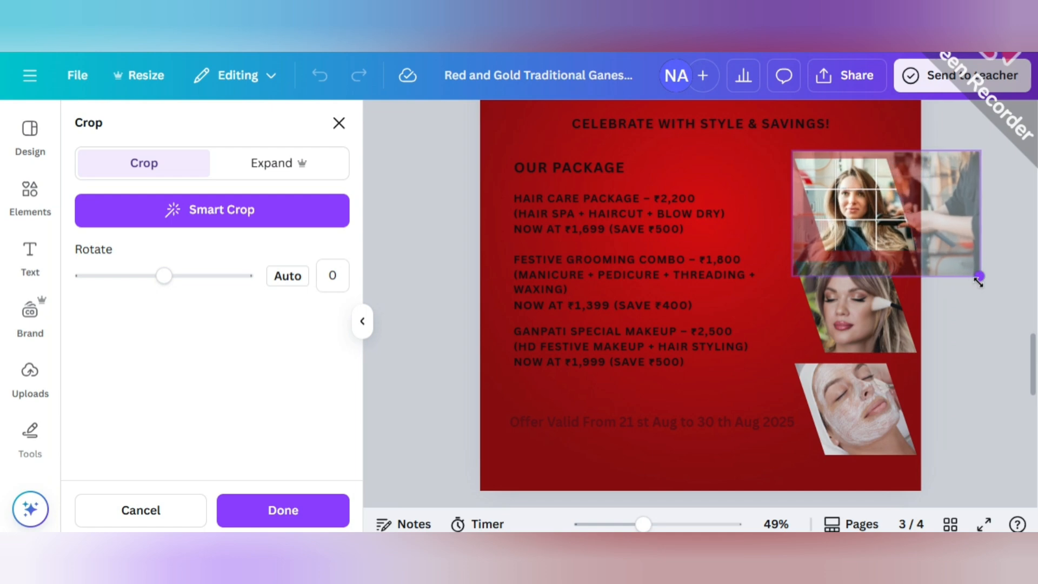
click(982, 362)
Reposition the facial photo slightly down and to the left inside the bottom frame.
double_click(878, 413)
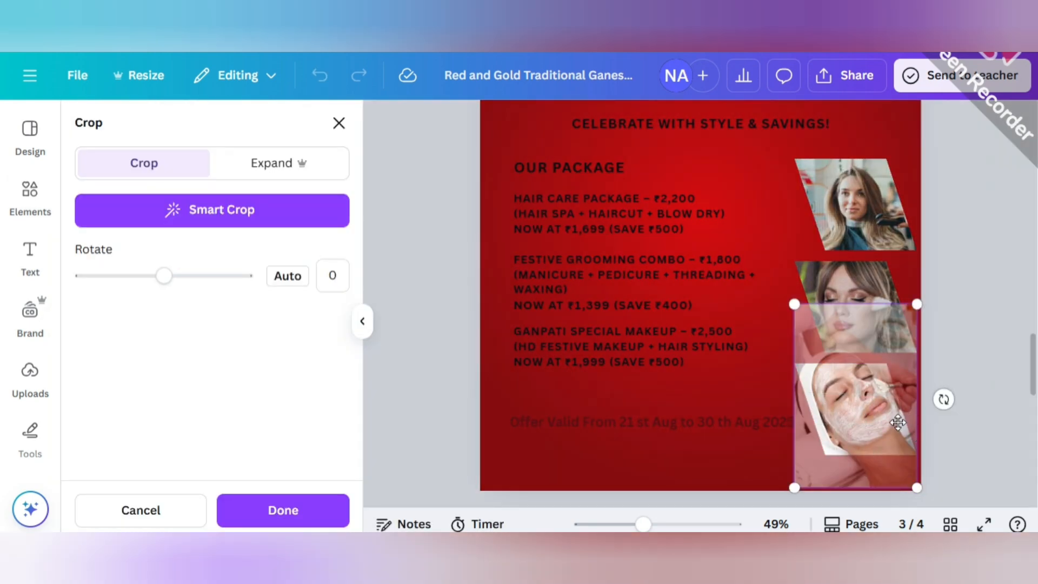
drag(898, 423, 891, 430)
click(1001, 380)
click(965, 351)
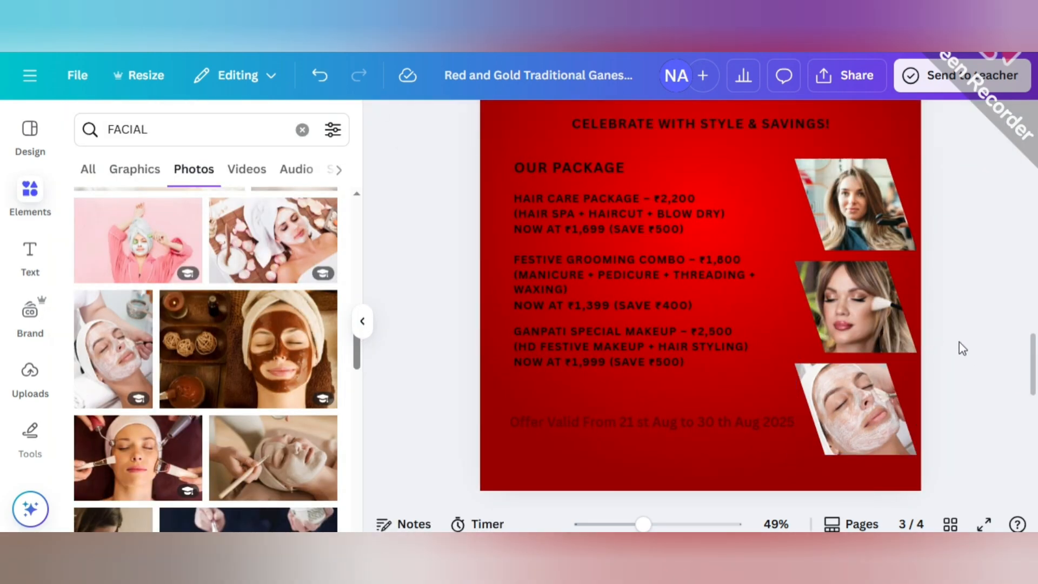
Give the hair salon photo frame a solid pastel yellow outline.
click(363, 323)
click(695, 231)
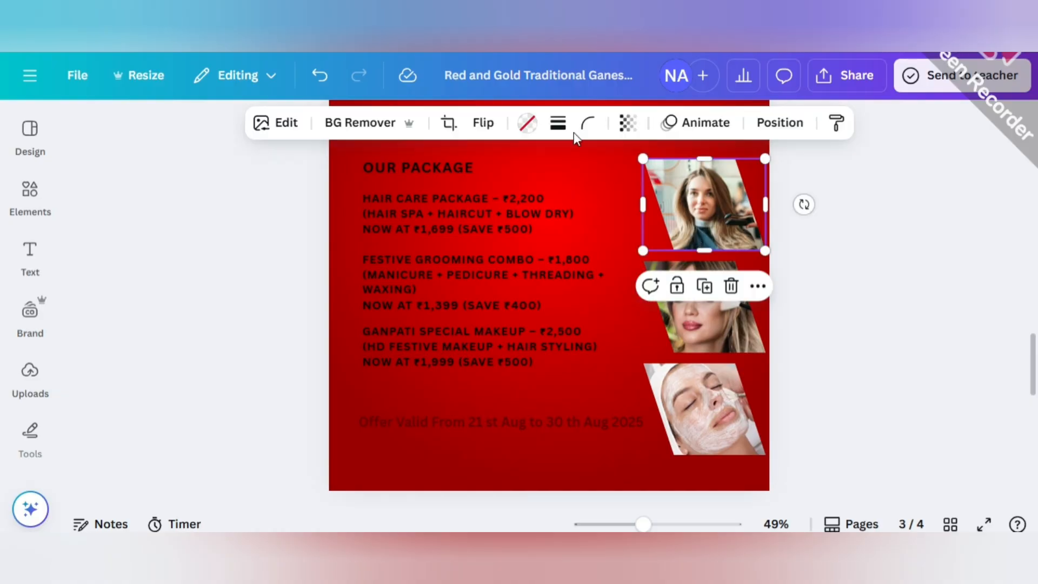
click(558, 123)
click(510, 173)
click(540, 123)
click(322, 293)
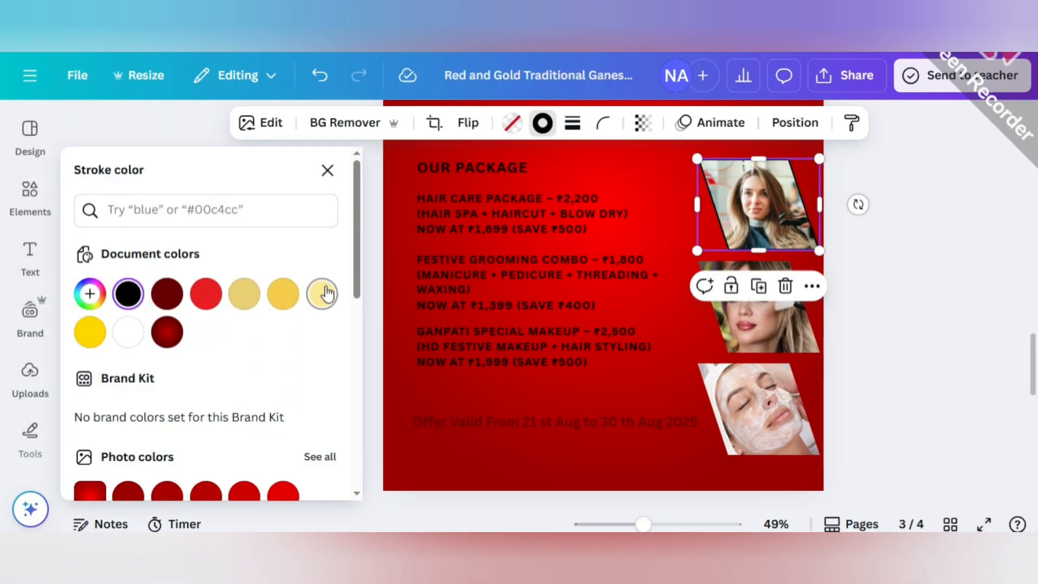
Give the makeup photo frame a solid pastel yellow outline with stroke weight 4.
click(739, 335)
click(572, 123)
click(510, 173)
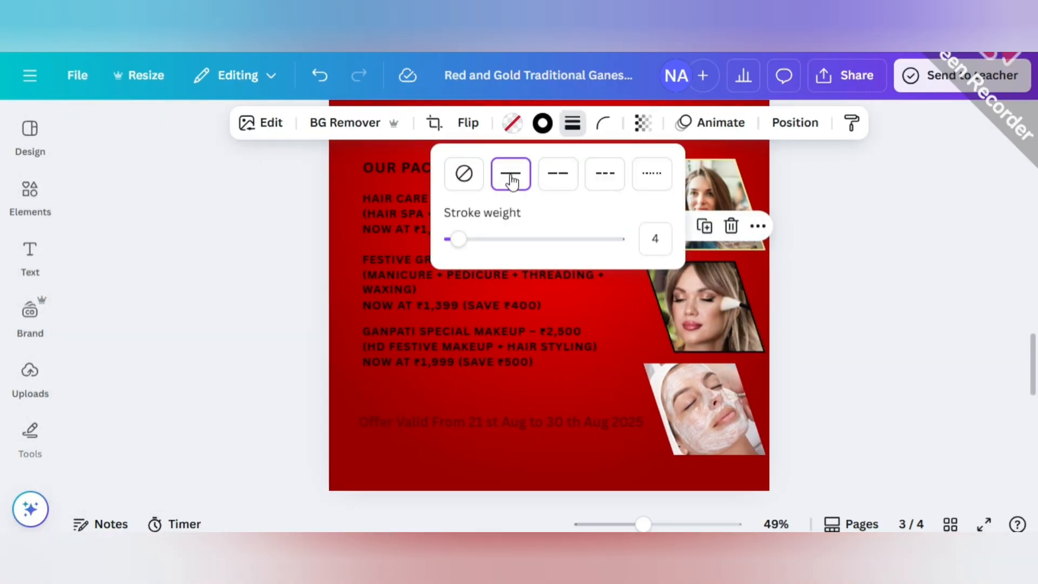
click(541, 125)
click(323, 293)
Give the facial photo frame a solid pastel yellow outline.
click(751, 390)
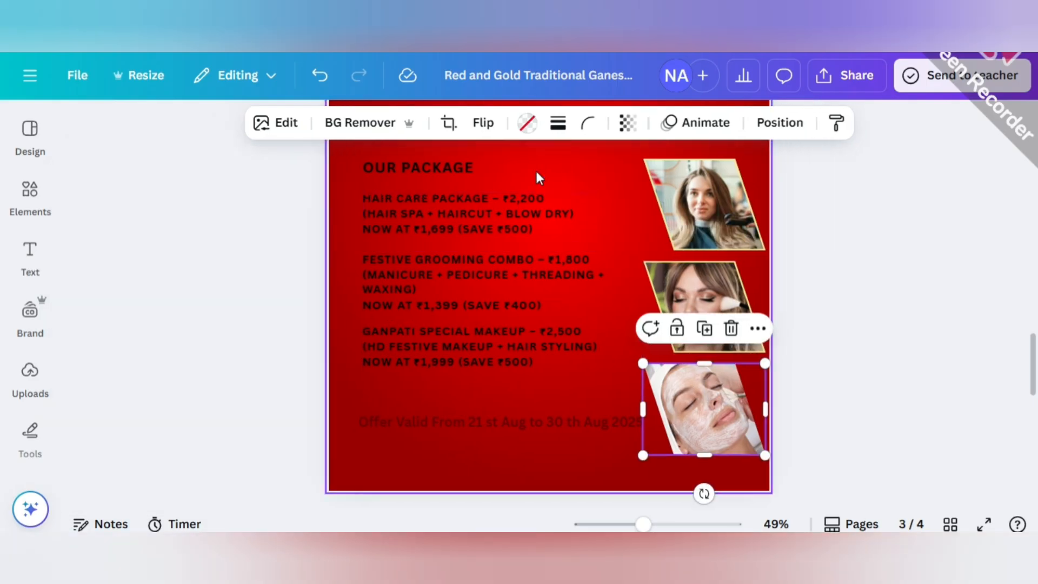
click(558, 122)
click(510, 173)
click(541, 123)
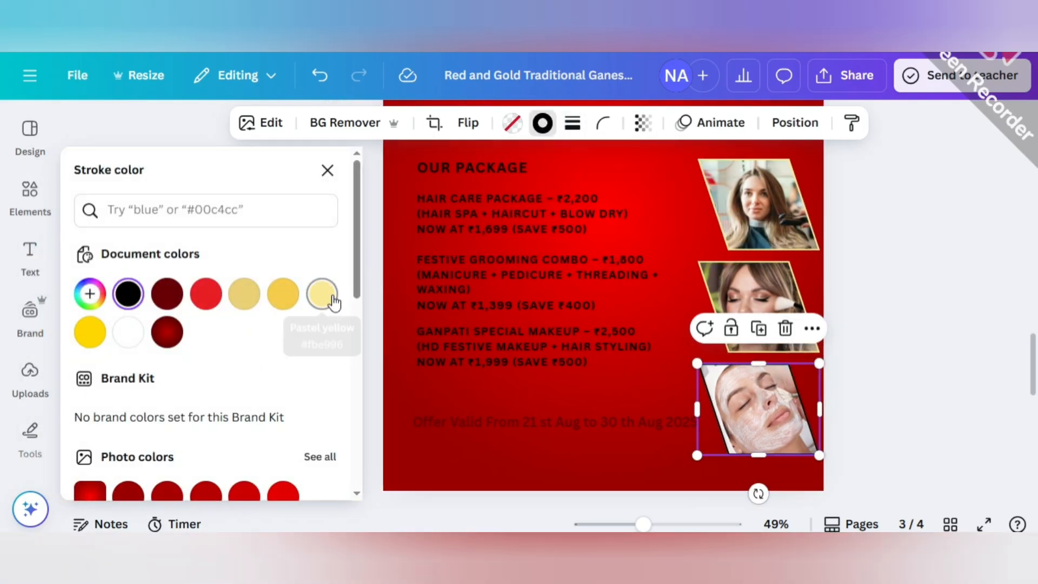
click(323, 294)
click(843, 232)
scroll(822, 274, down, 2)
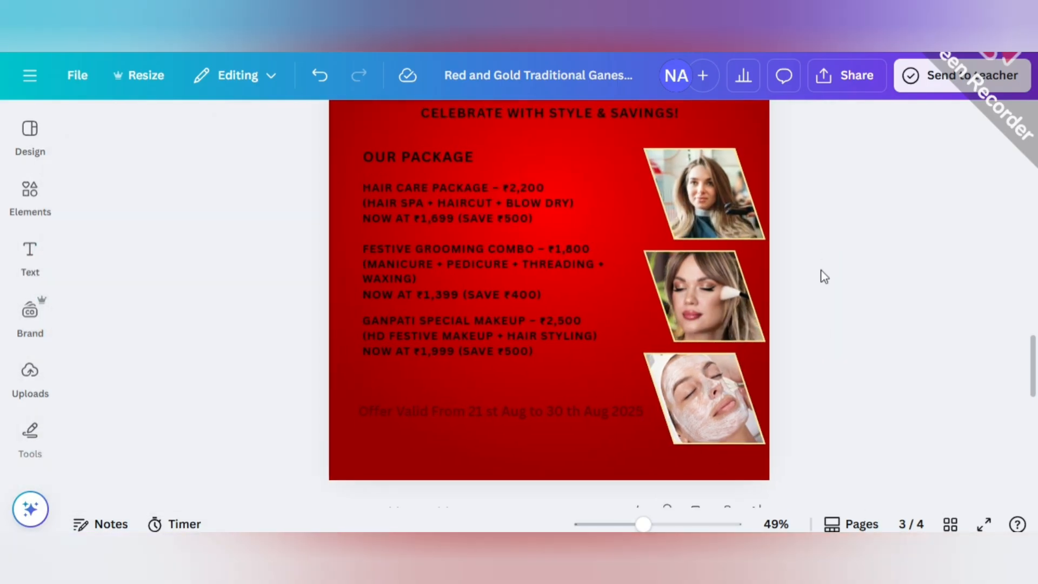
Set the SPECIAL OFFER heading in the Poppins font.
scroll(470, 255, up, 5)
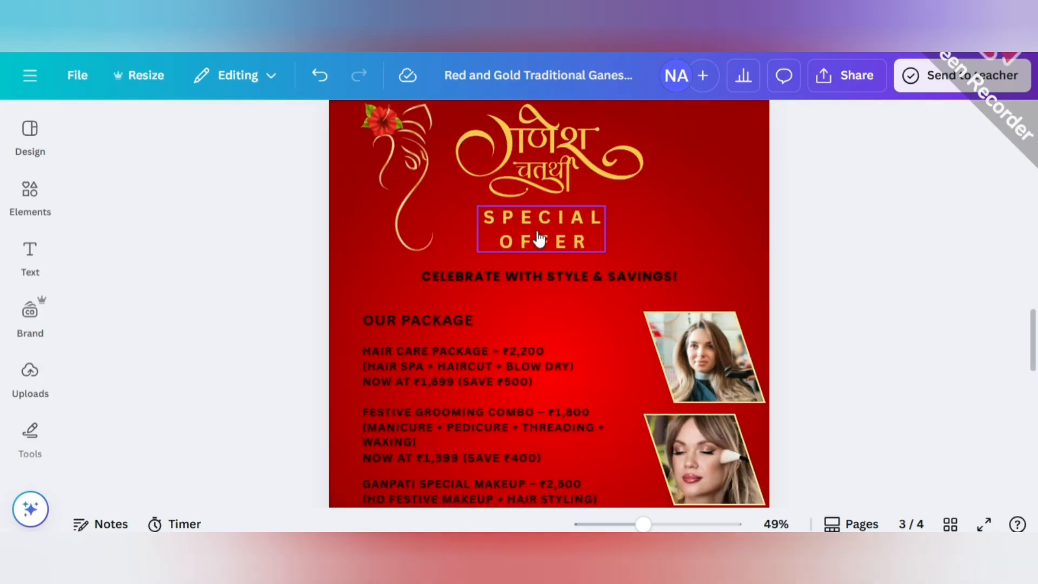
click(538, 232)
click(234, 126)
click(168, 429)
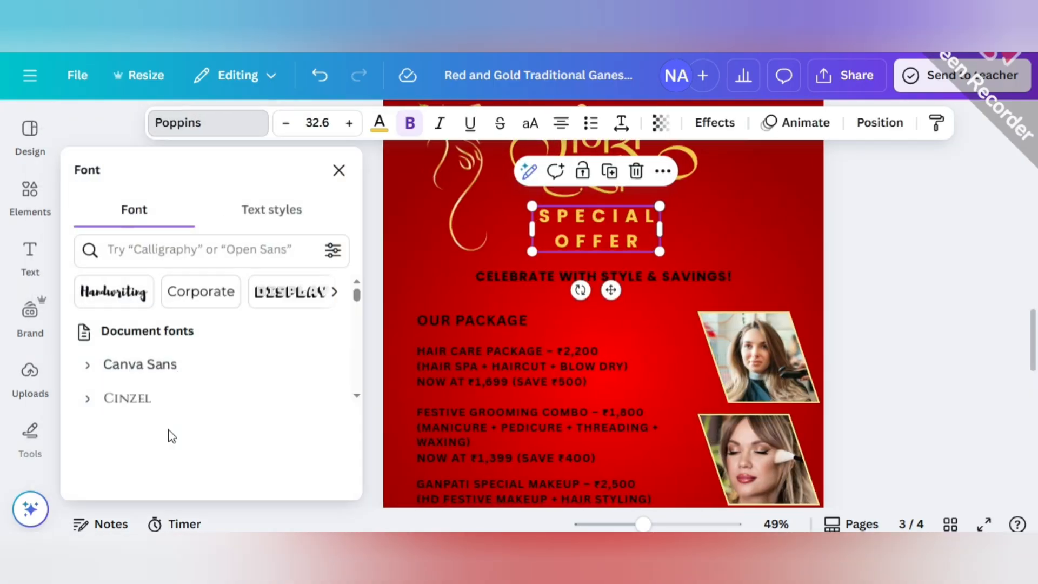
Set the CELEBRATE WITH STYLE & SAVINGS! tagline in the Cinzel font and color it white.
click(509, 283)
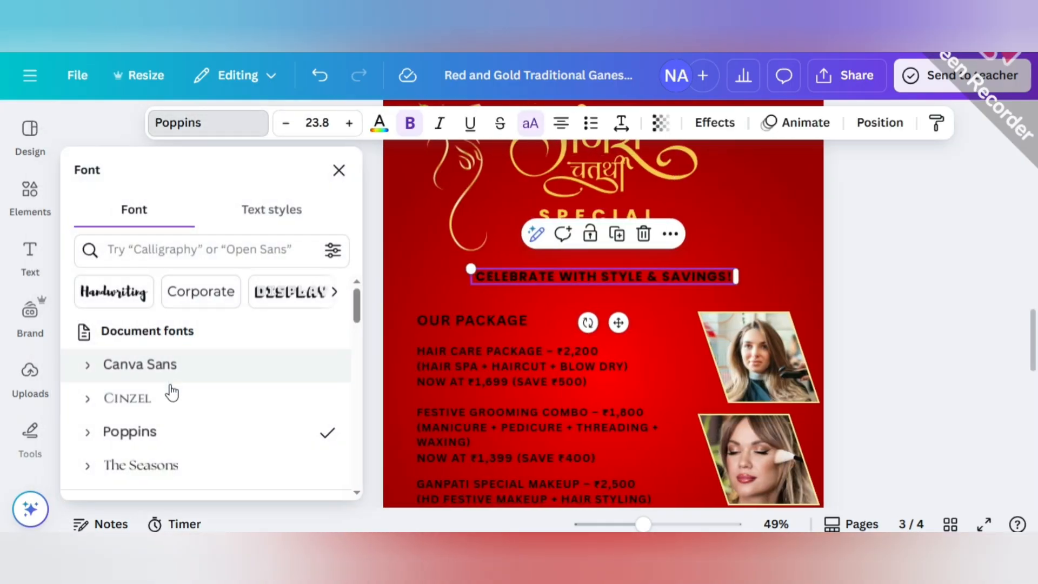
click(169, 399)
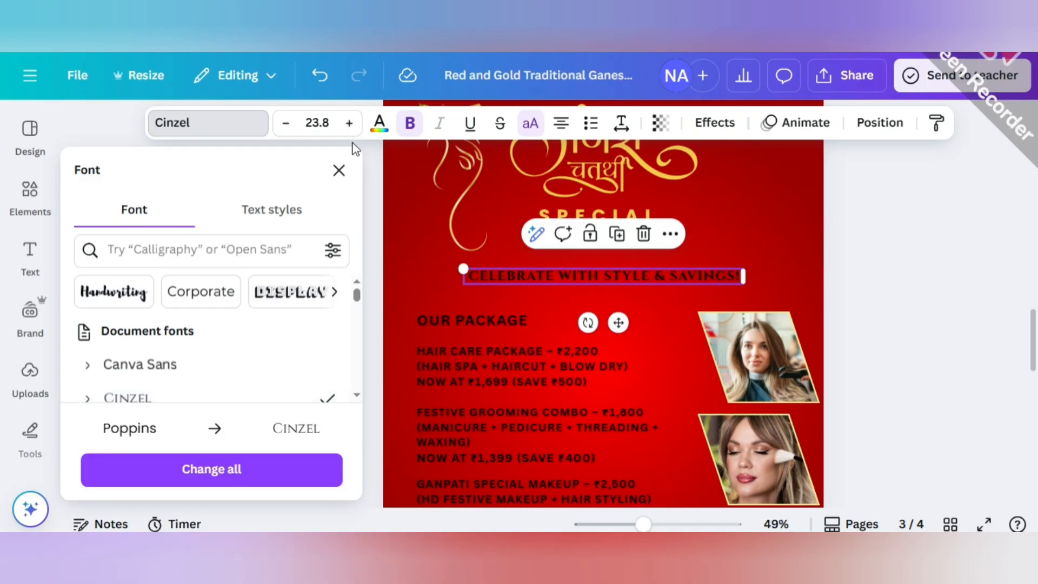
click(380, 124)
click(130, 333)
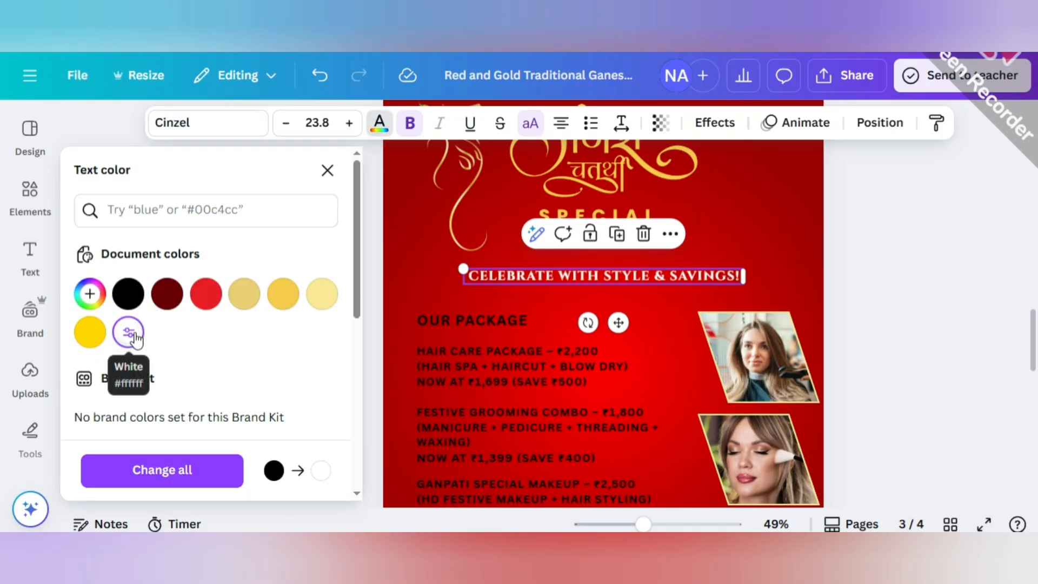
Format the OUR PACKAGE heading as white, underlined Cinzel text and align it with the package texts below.
click(439, 323)
click(234, 129)
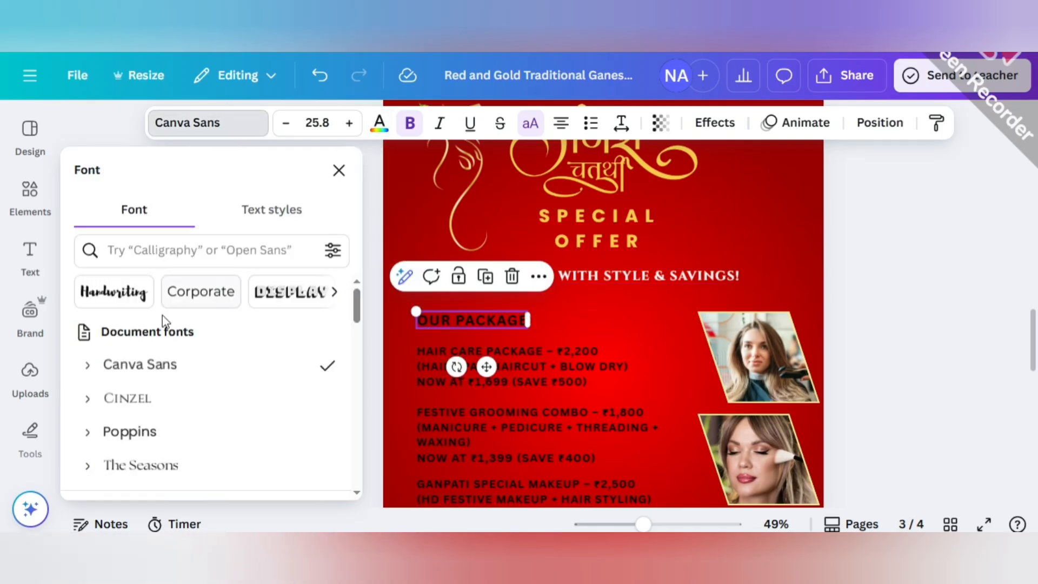
click(174, 400)
click(381, 126)
click(129, 333)
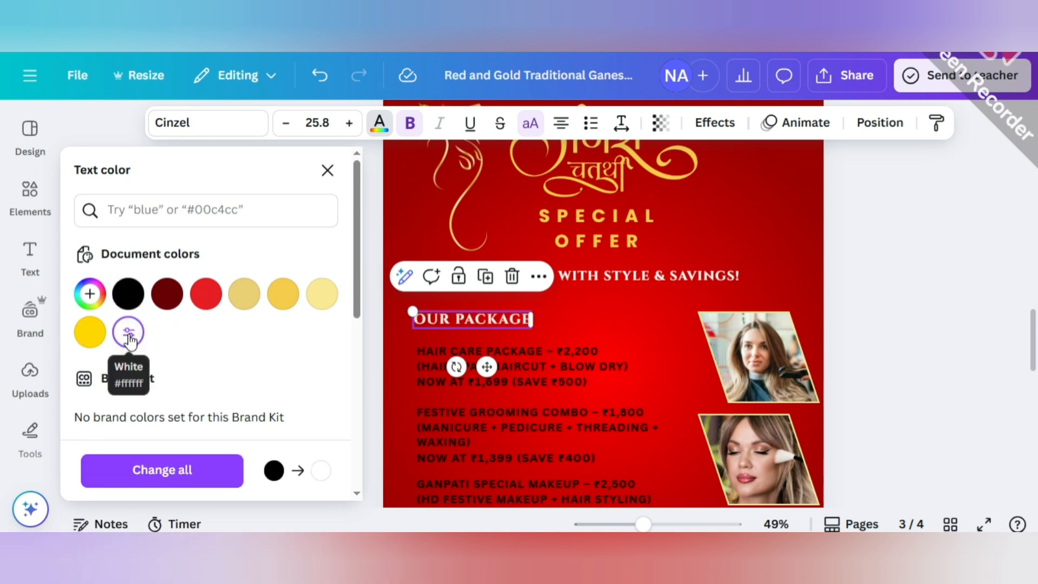
drag(487, 323, 488, 318)
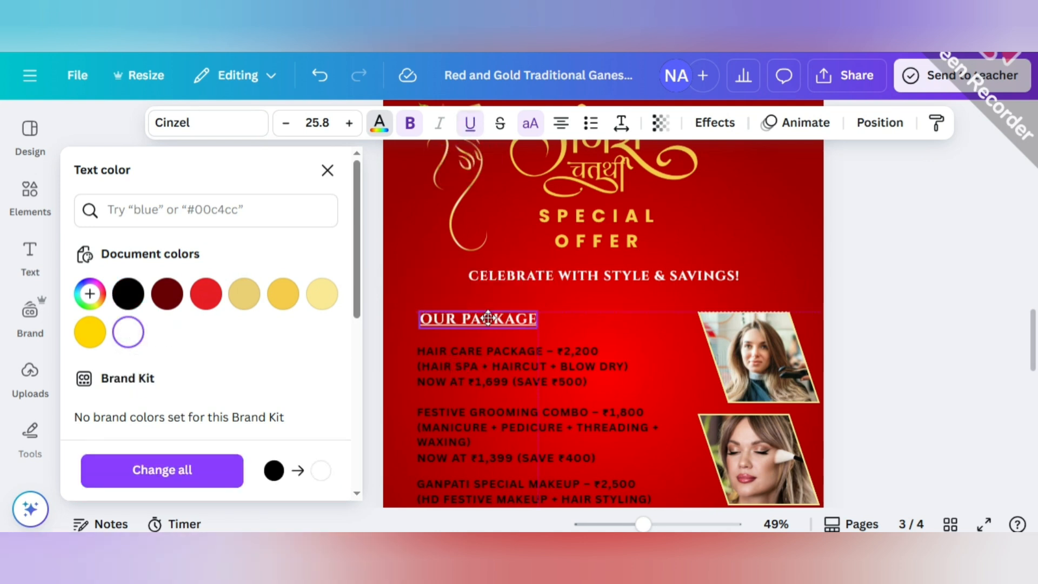
Set the hair care, festive grooming and Ganpati makeup package texts in The Seasons font.
scroll(540, 292, down, 2)
click(489, 273)
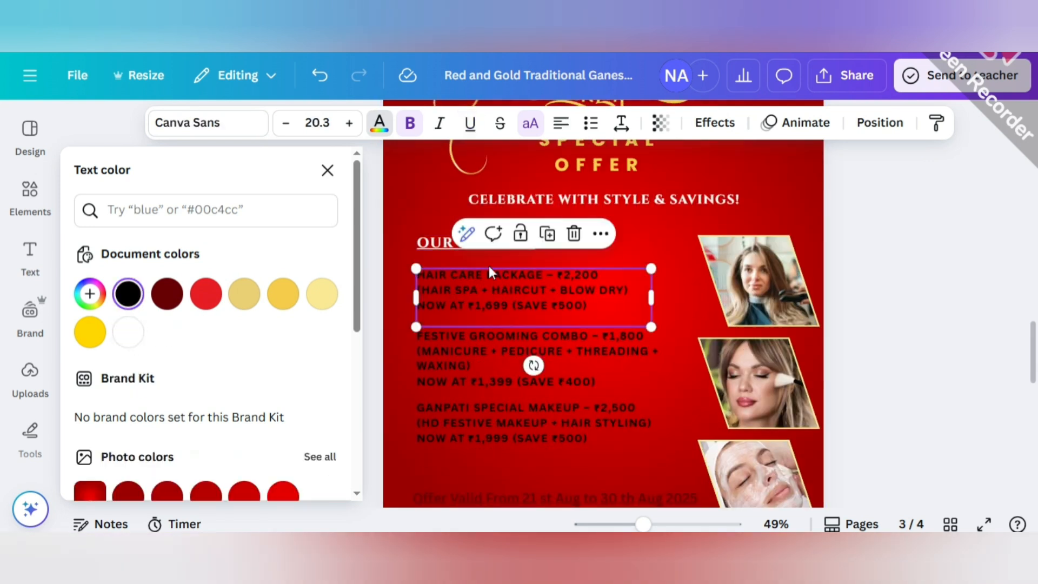
click(218, 124)
click(171, 463)
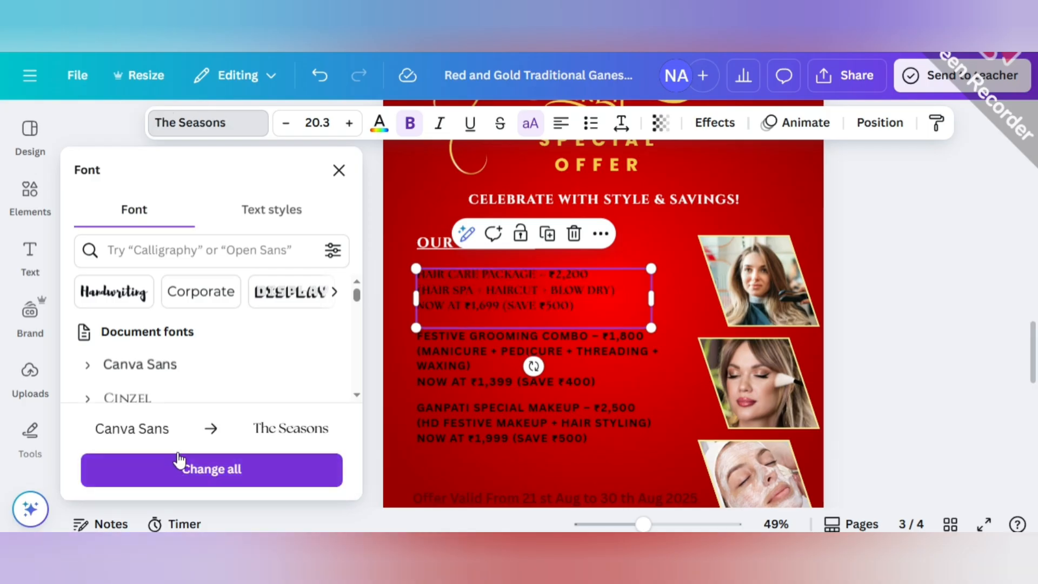
click(464, 393)
click(172, 461)
click(480, 430)
click(179, 463)
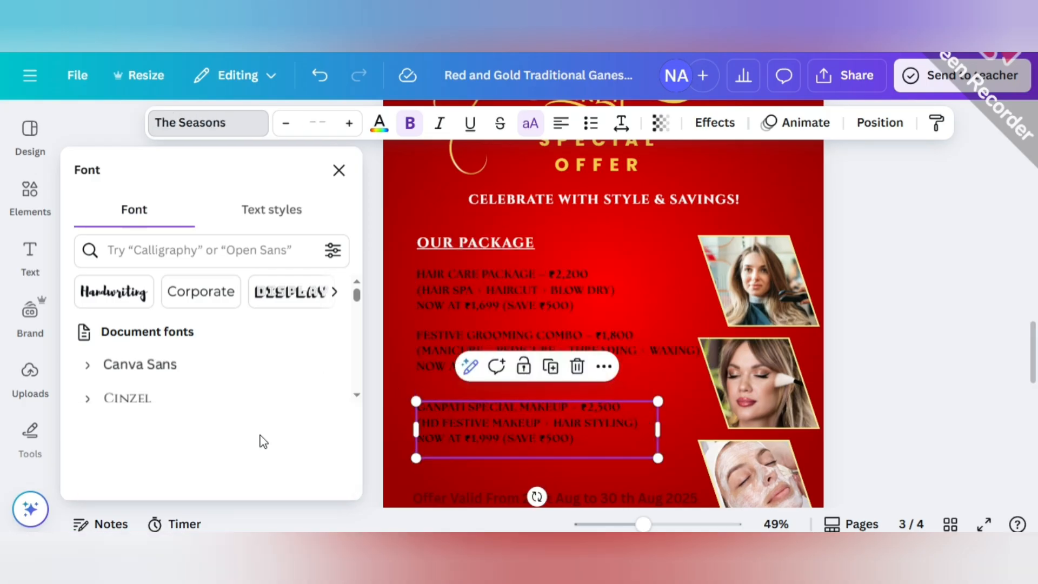
Set the offer validity line near the poster's lower edge in the Poppins font.
scroll(537, 372, down, 2)
click(537, 382)
click(200, 433)
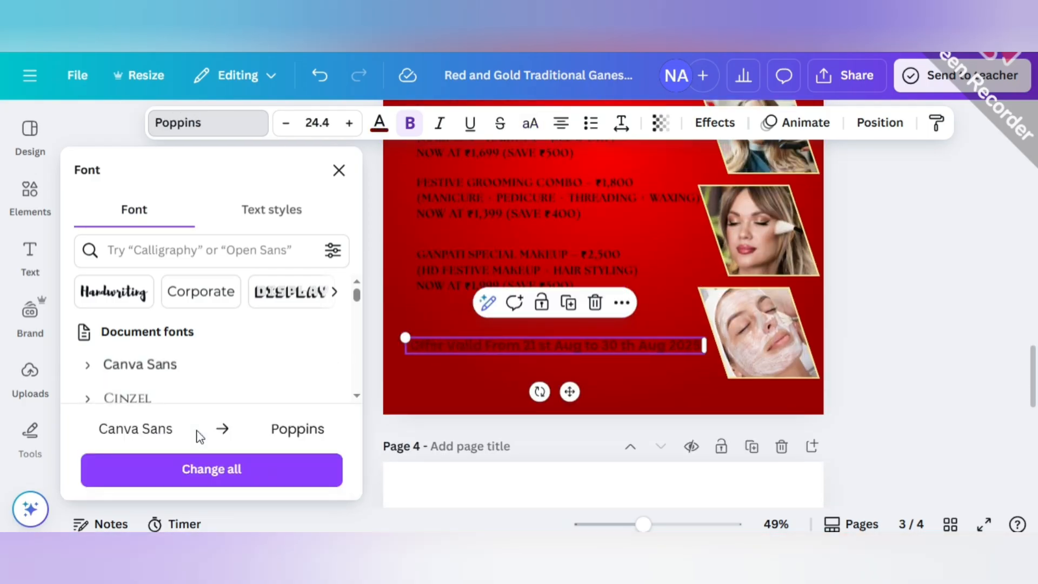
click(825, 247)
Color all three package texts white.
scroll(603, 204, up, 2)
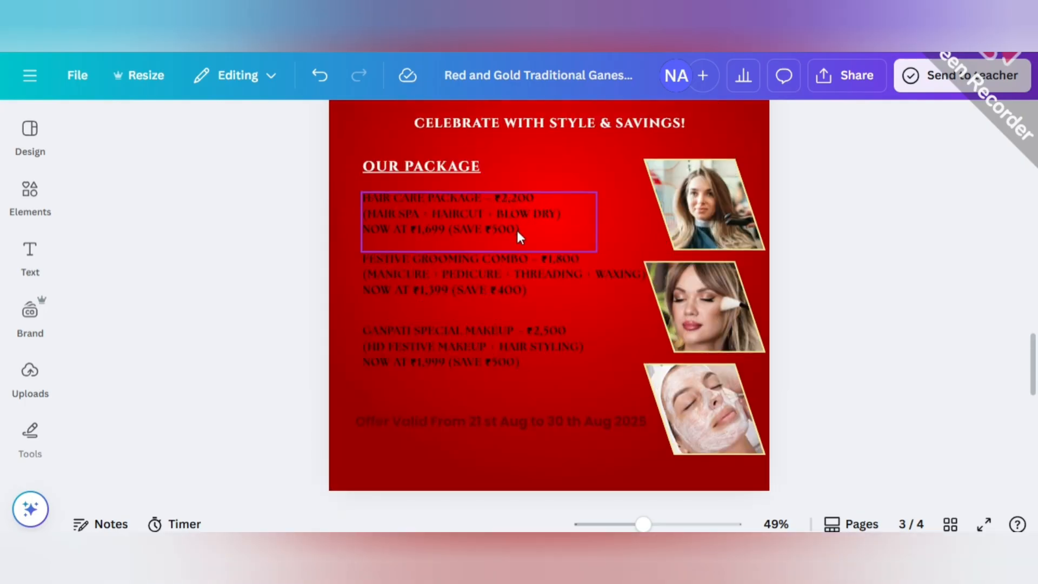
click(517, 230)
click(379, 123)
click(130, 333)
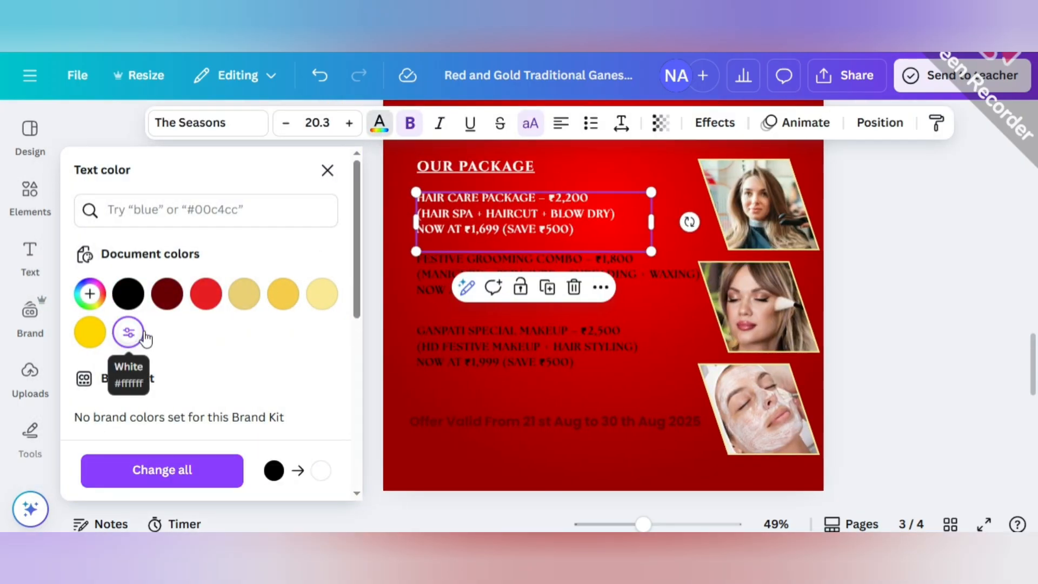
click(420, 287)
click(128, 332)
click(427, 354)
click(128, 332)
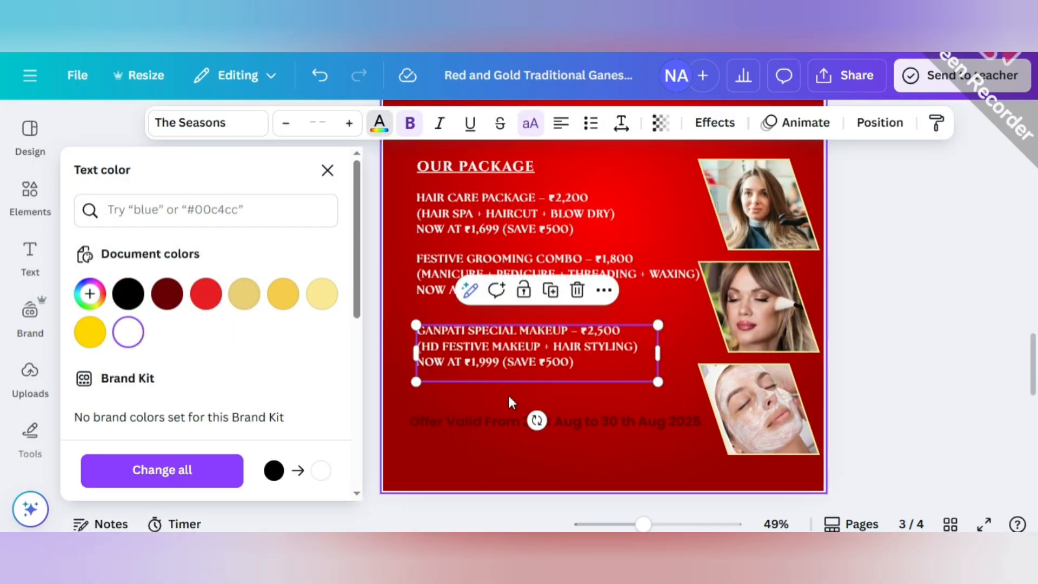
Enlarge the hair care package's discounted price line to size 24.3 and color ₹1,699 (SAVE ₹500) yellow.
click(446, 421)
click(893, 259)
scroll(688, 280, up, 1)
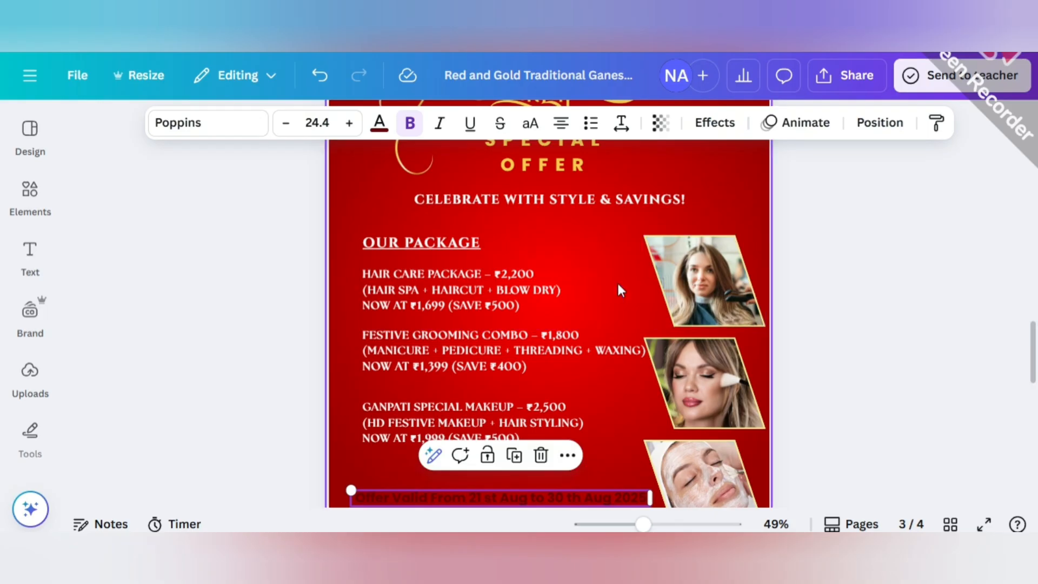
drag(642, 524, 653, 524)
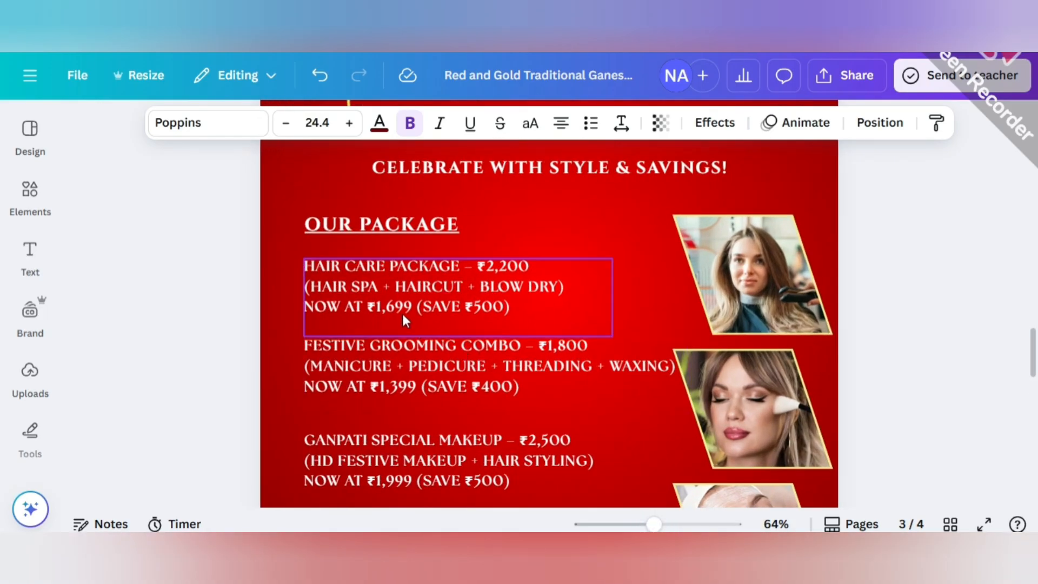
click(367, 306)
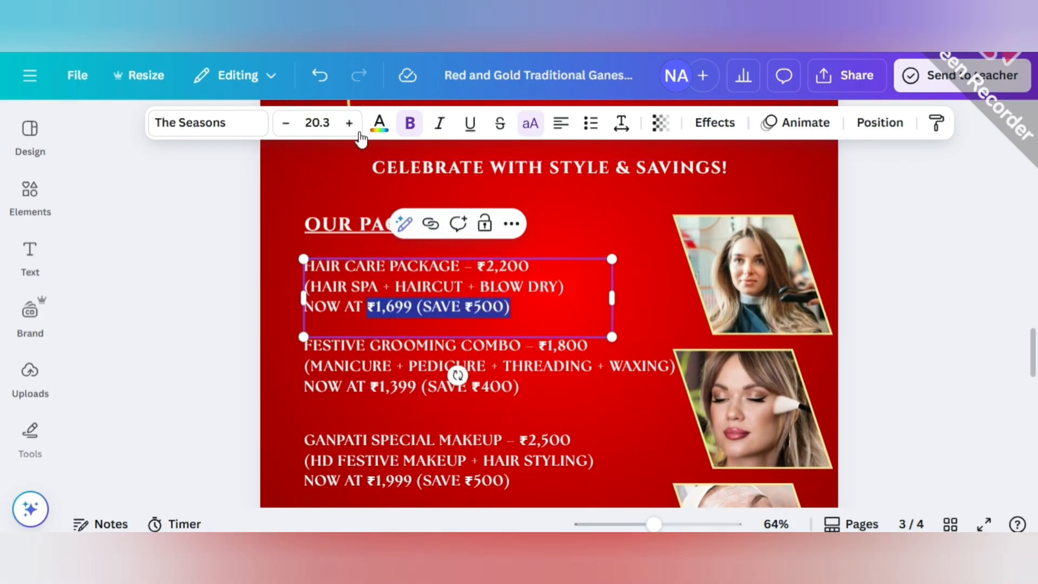
click(380, 123)
click(91, 332)
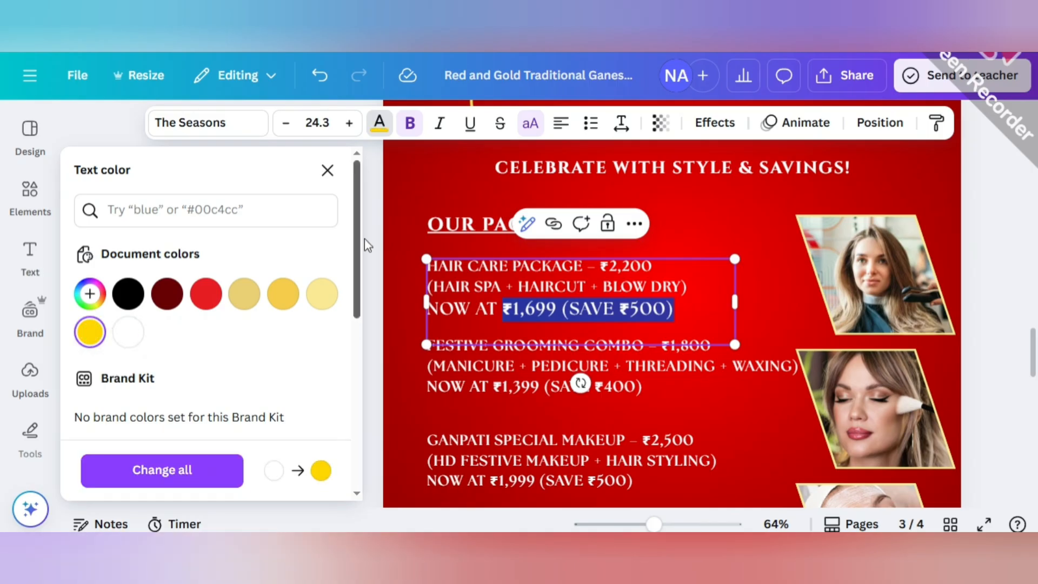
click(281, 347)
Enlarge the festive grooming combo's discounted price line and color ₹1,399 (SAVE ₹400) yellow.
scroll(440, 316, down, 2)
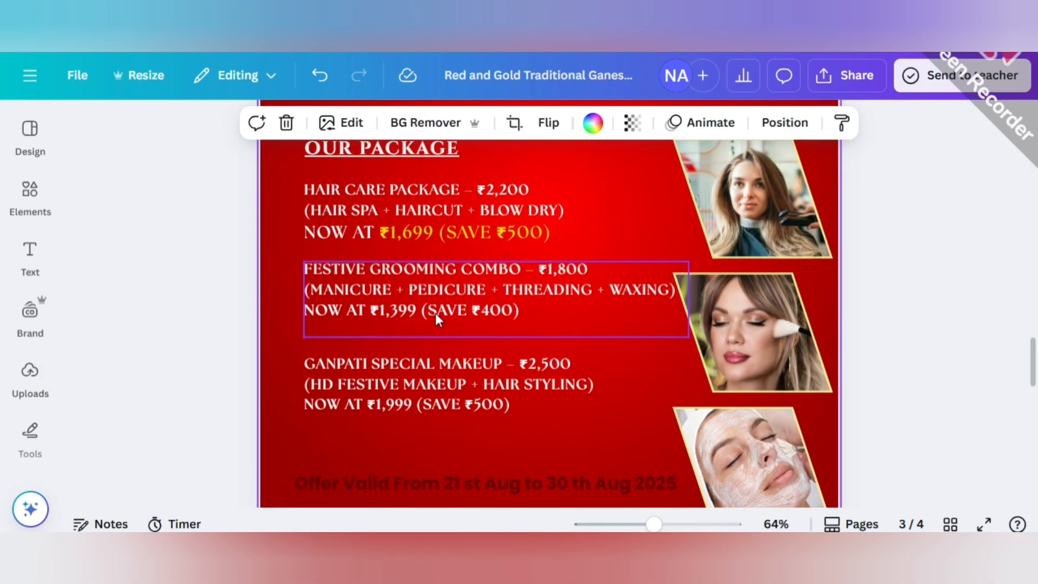
click(411, 314)
click(373, 313)
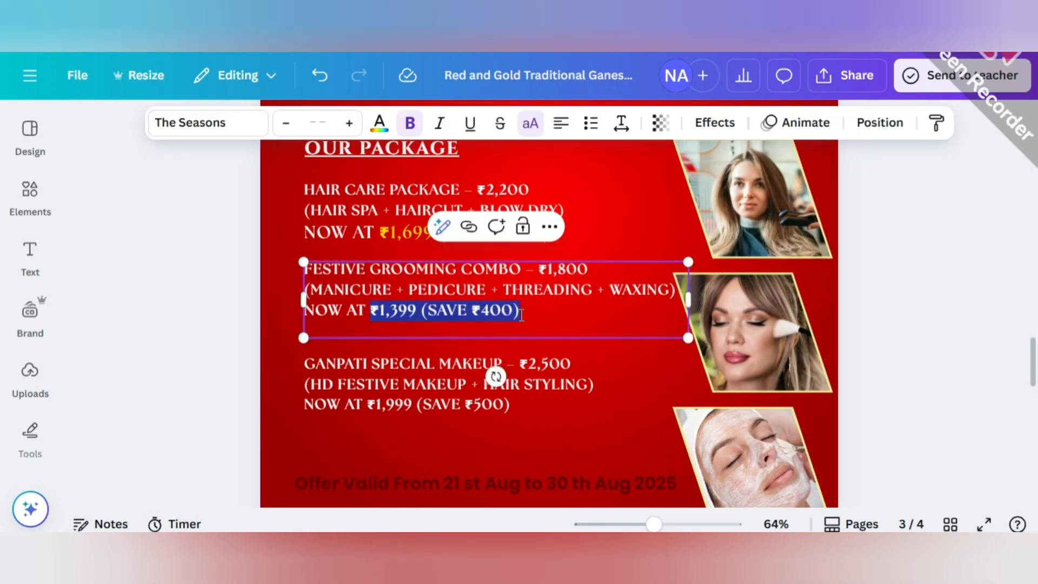
click(387, 129)
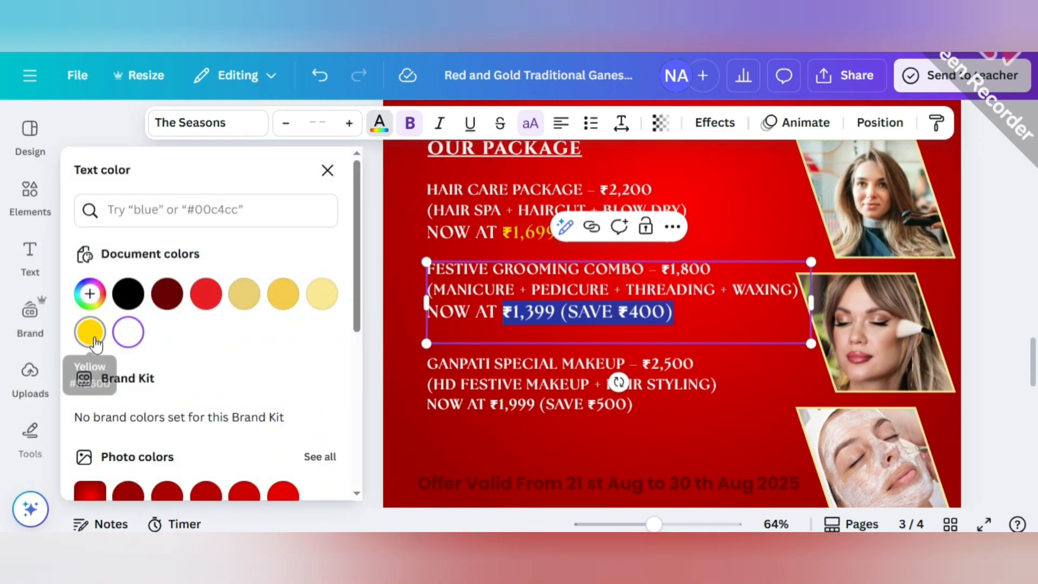
click(88, 329)
click(238, 308)
Enlarge the Ganpati special makeup package's discounted price line and color ₹1,999 (SAVE ₹500) yellow.
scroll(235, 305, down, 4)
click(372, 255)
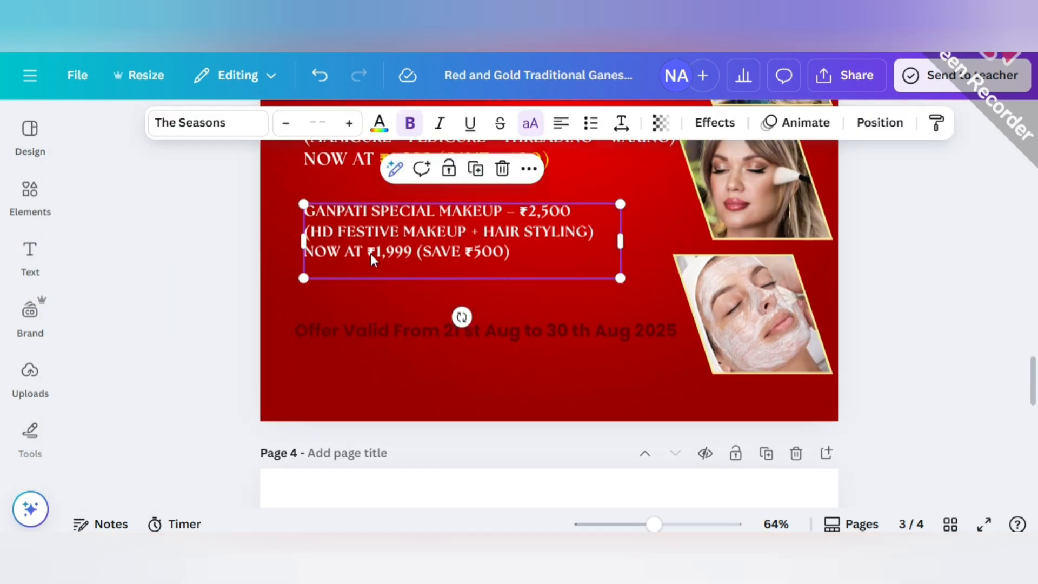
click(371, 255)
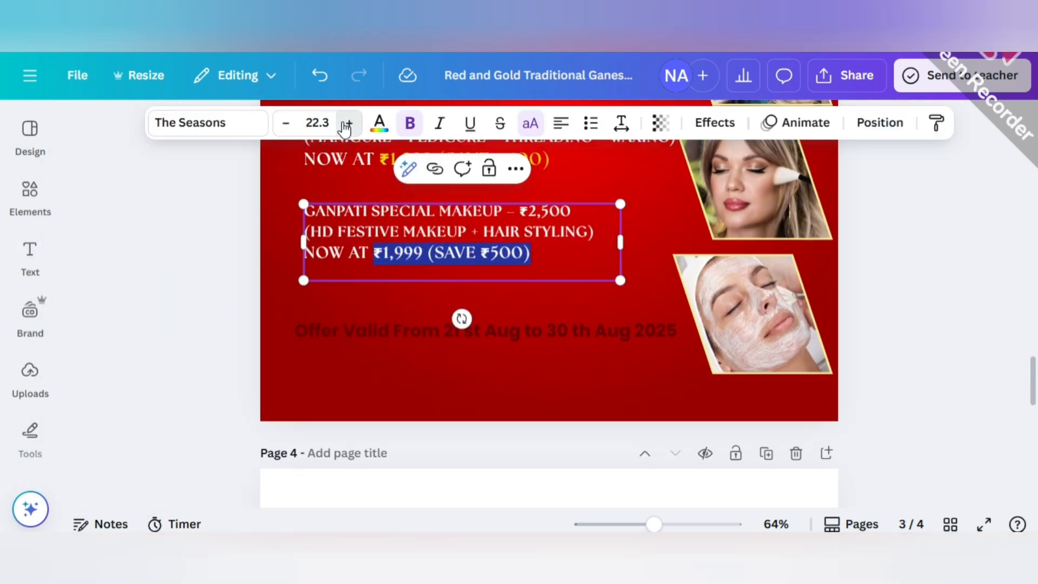
click(381, 253)
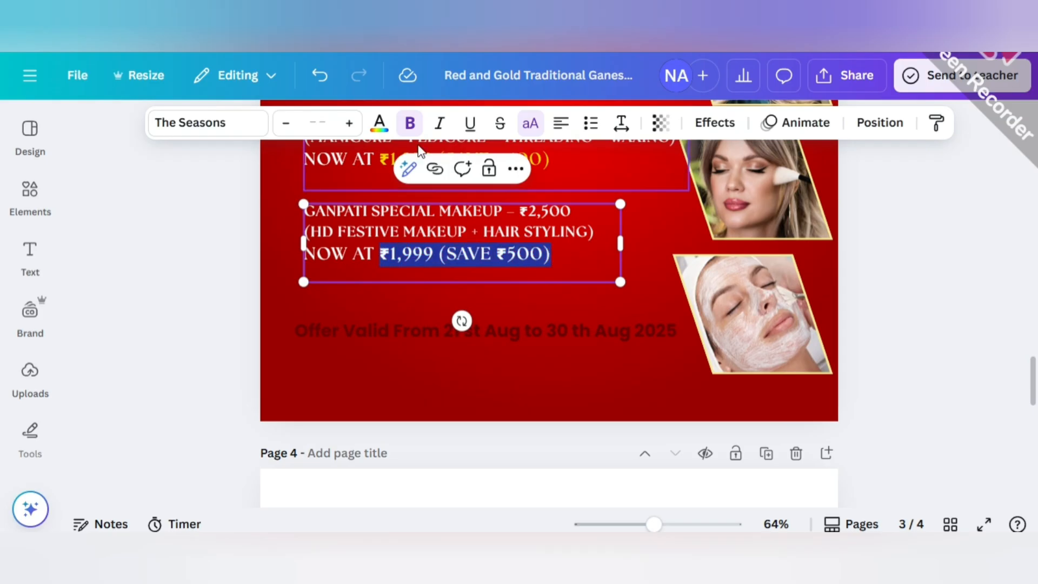
click(380, 122)
click(89, 330)
scroll(398, 255, up, 2)
click(362, 238)
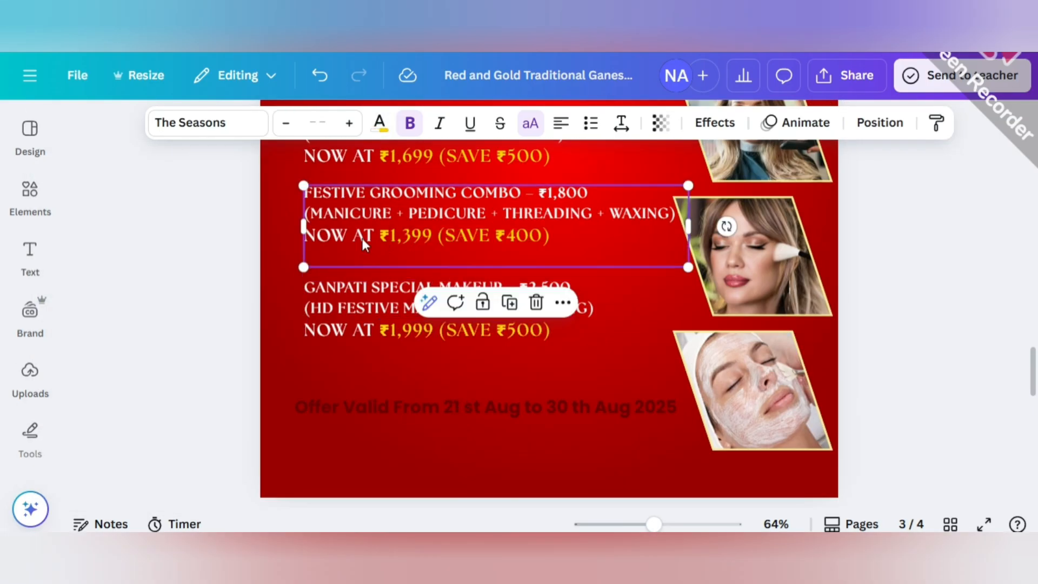
click(363, 239)
drag(380, 236, 552, 239)
click(166, 251)
scroll(216, 274, up, 1)
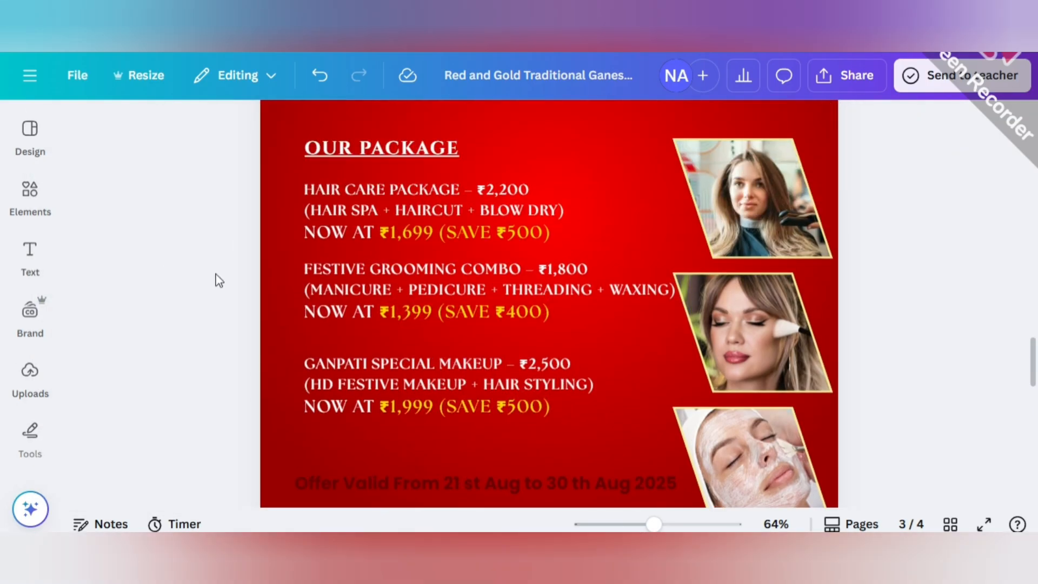
scroll(215, 280, down, 1)
scroll(216, 279, up, 1)
Search the elements for BANNER, limit the results to graphics, and switch to the suggested Ribbon banner search.
scroll(337, 270, down, 1)
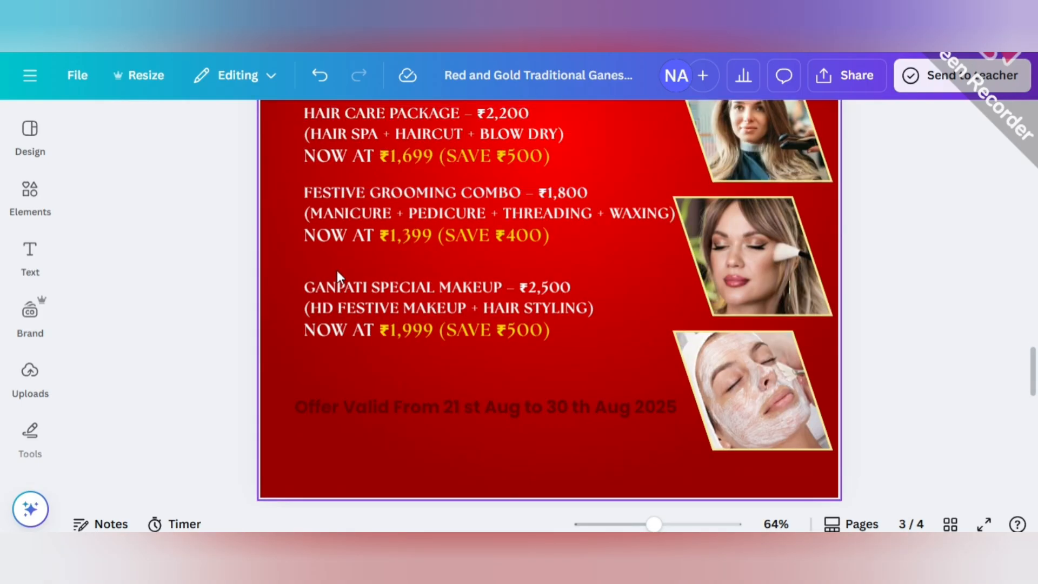
click(398, 405)
click(32, 198)
click(302, 130)
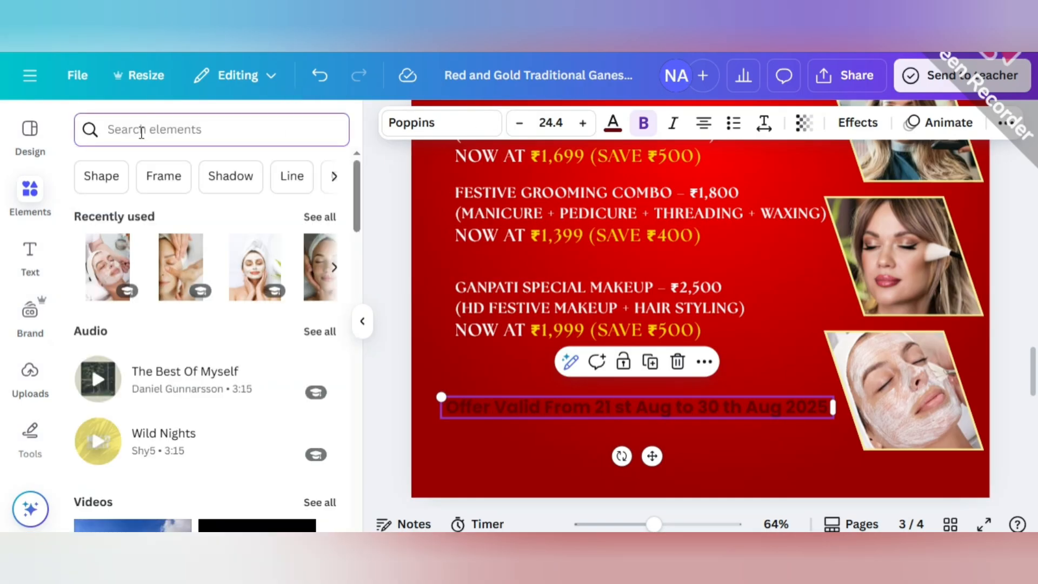
text(BANNER)
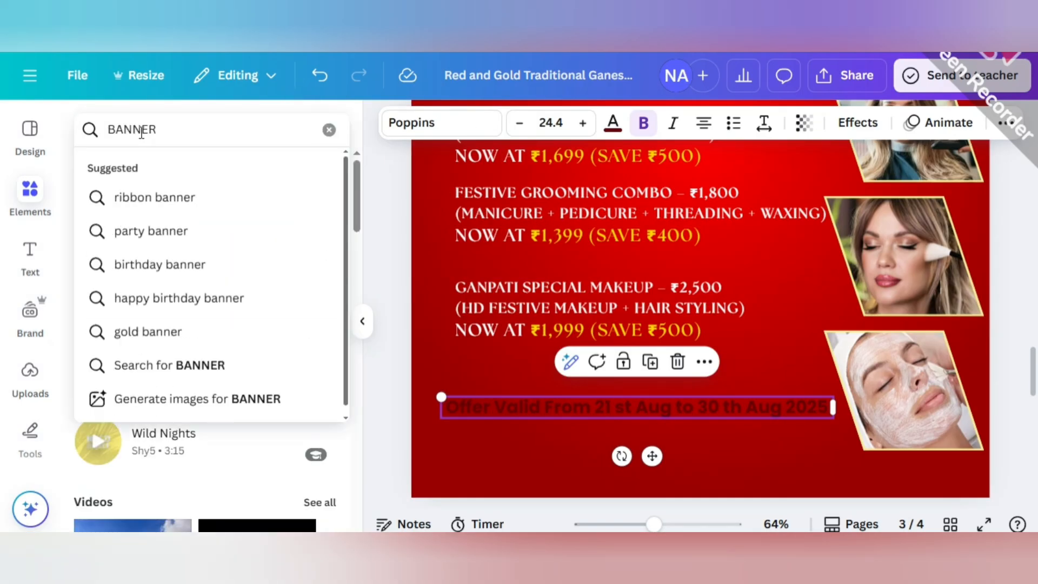
key(Return)
click(134, 169)
scroll(164, 401, down, 5)
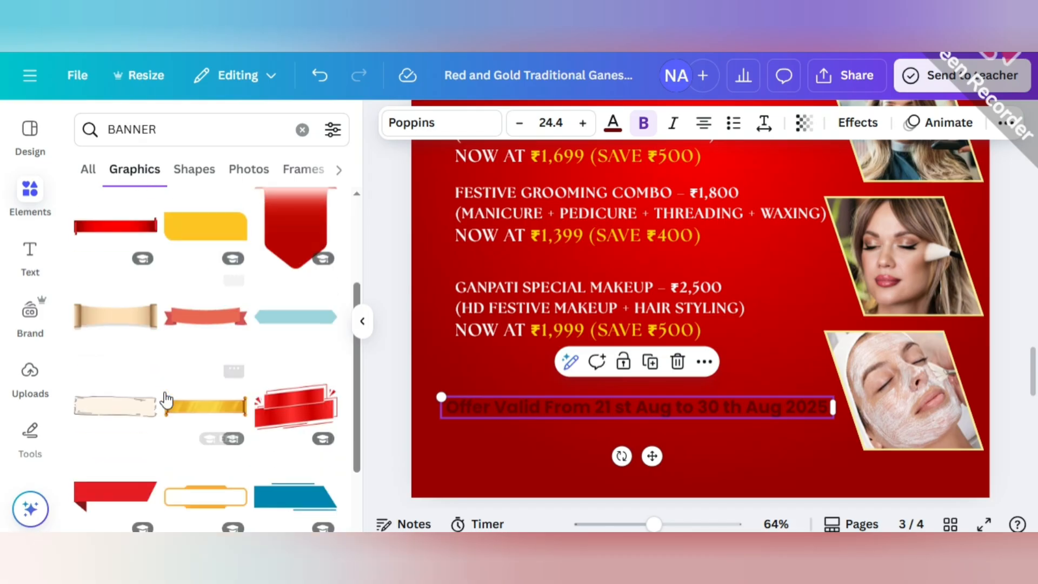
scroll(164, 400, down, 10)
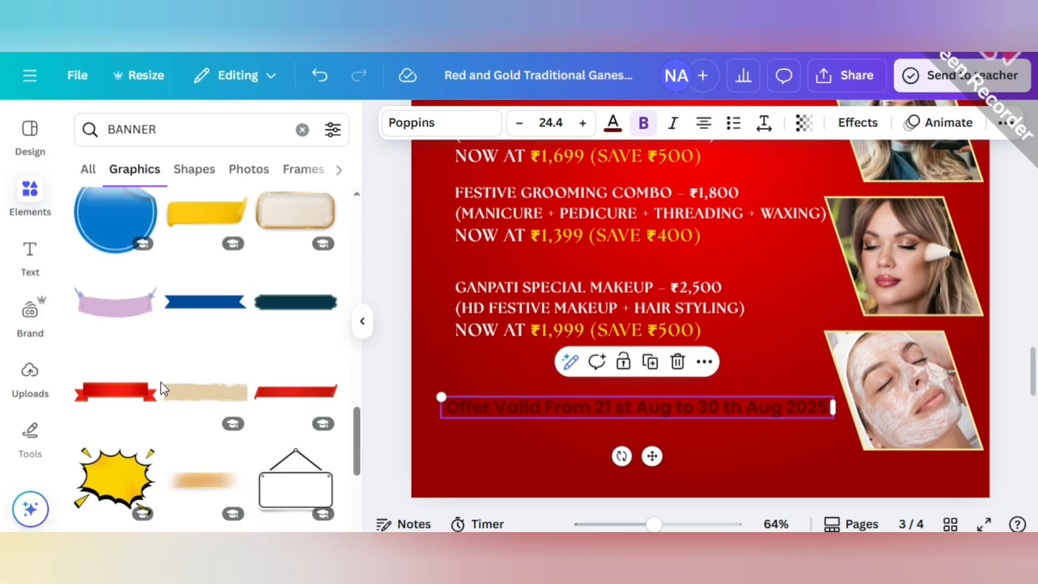
scroll(160, 378, down, 5)
click(160, 383)
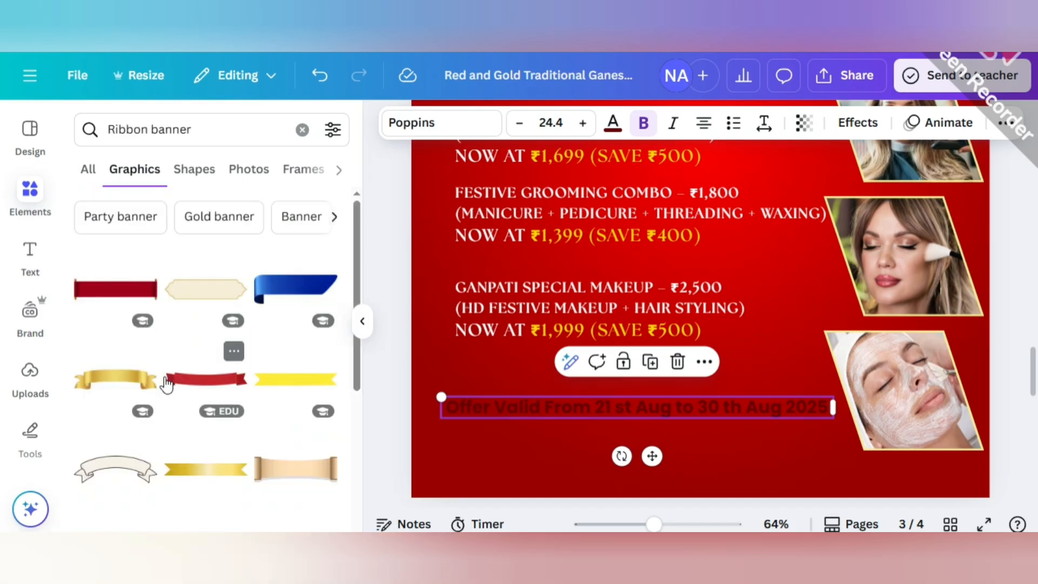
Add the flat yellow ribbon banner to the poster and enlarge it over the offer validity line beside the facial photo.
scroll(190, 346, down, 3)
click(280, 233)
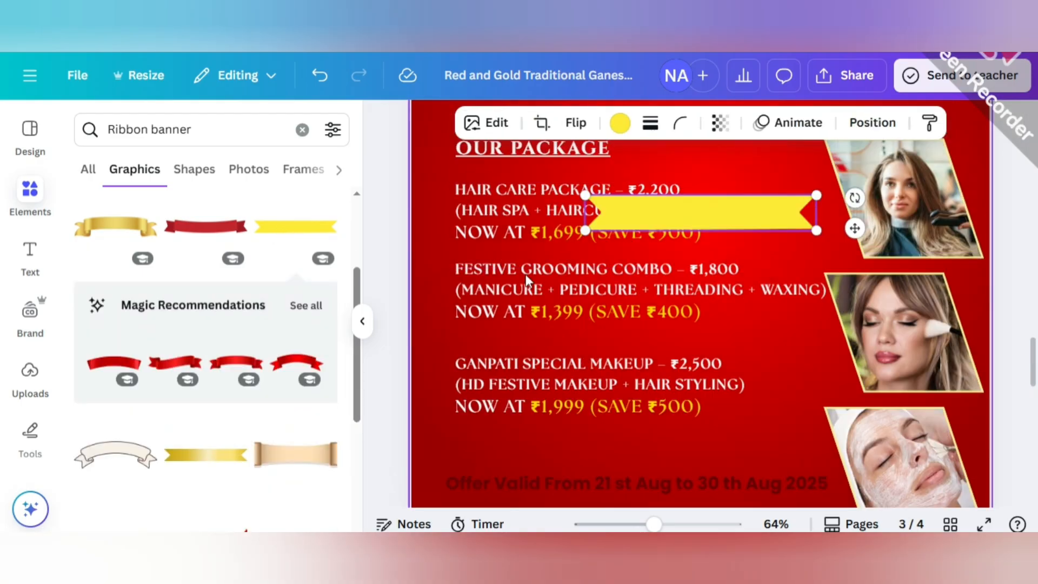
drag(696, 213, 531, 409)
drag(626, 427, 848, 454)
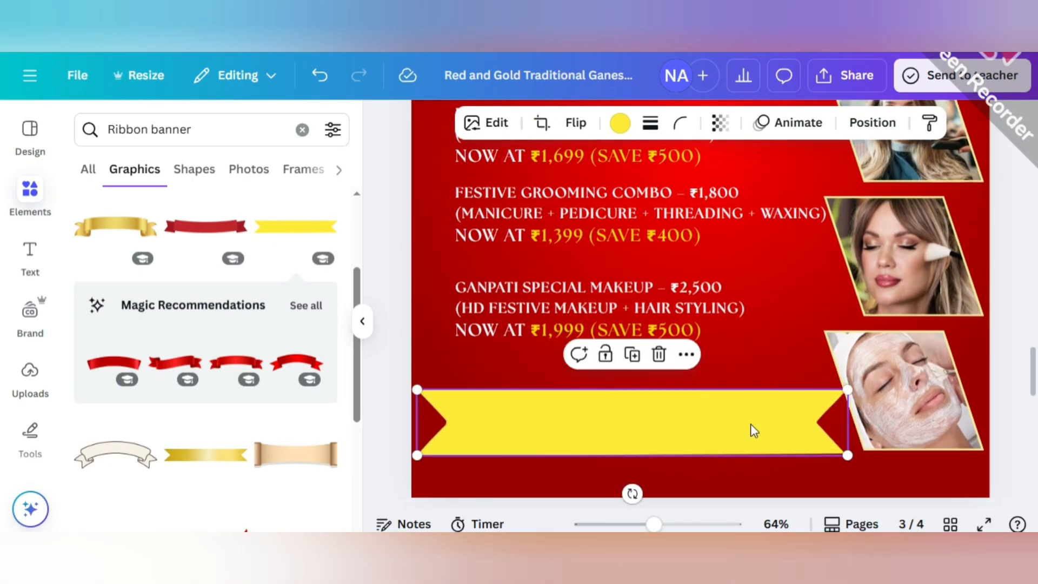
Remove the flat yellow ribbon from the poster and add the gold gradient ribbon banner instead.
drag(751, 431, 746, 422)
click(655, 346)
scroll(178, 423, down, 1)
click(202, 380)
scroll(536, 320, up, 1)
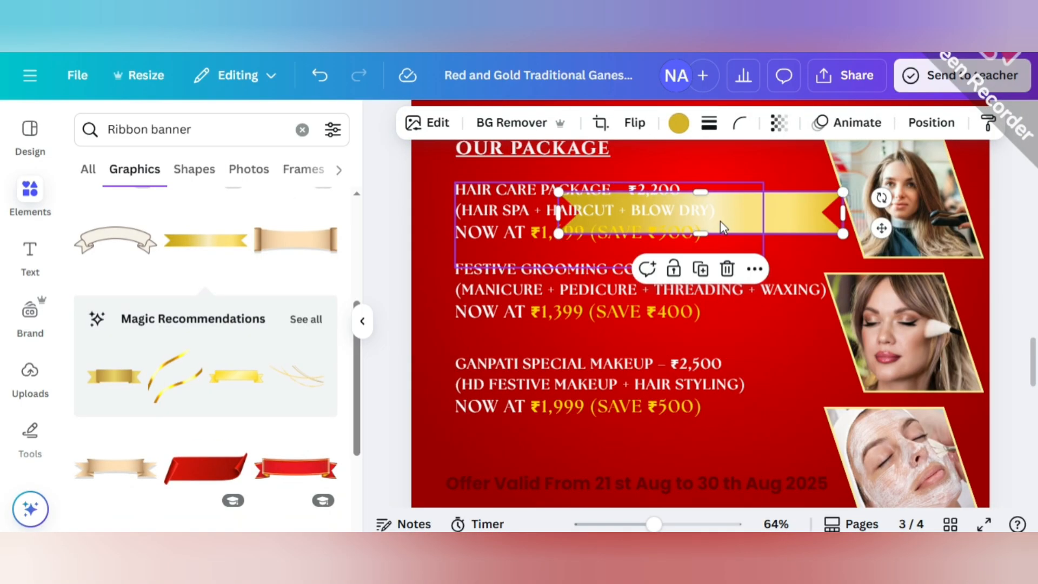
Move the gold ribbon over the offer validity line and stretch it from the page's left edge to the facial photo.
scroll(606, 390, down, 2)
drag(720, 225, 584, 340)
drag(710, 327, 860, 327)
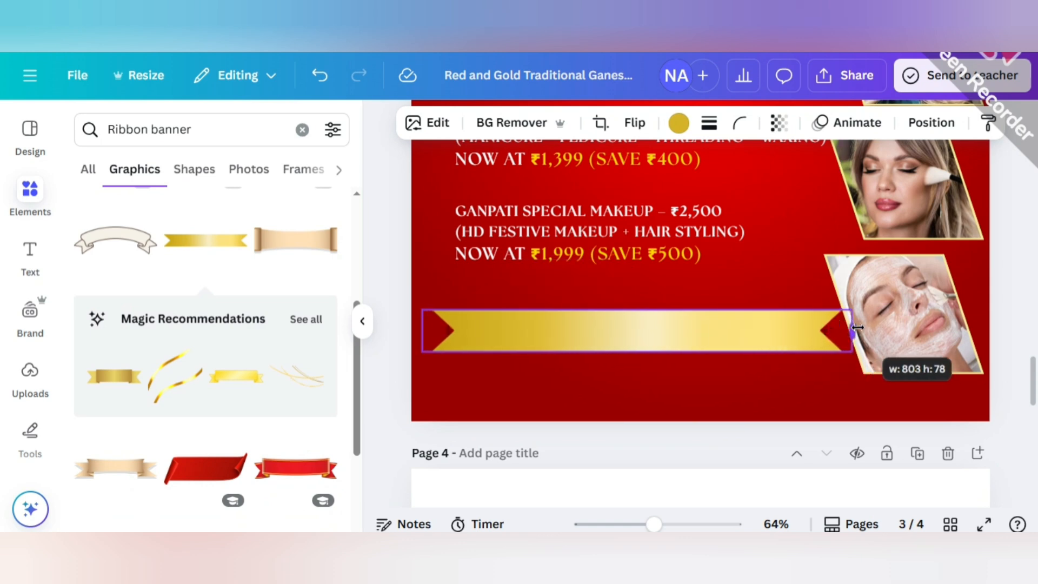
drag(422, 331, 416, 332)
click(363, 322)
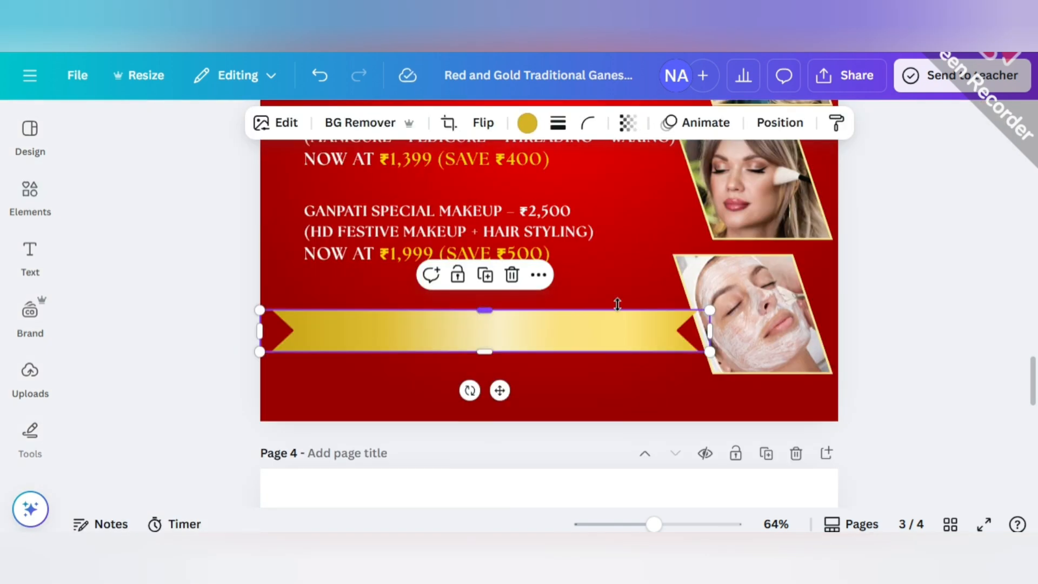
Send the gold ribbon backward so that it sits behind the offer validity text.
click(868, 293)
click(569, 340)
click(774, 124)
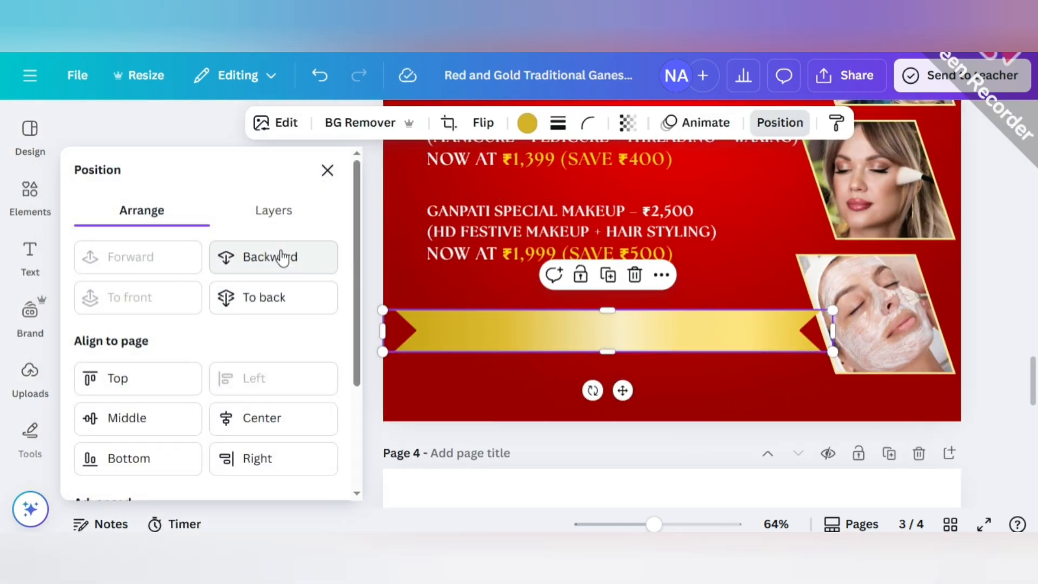
click(281, 257)
click(997, 249)
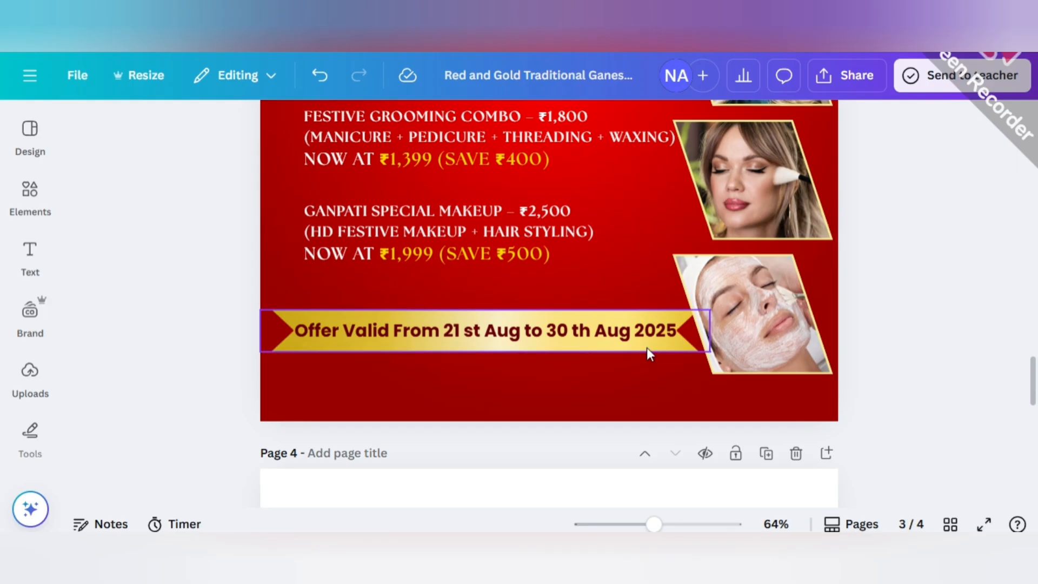
Narrow the gold ribbon slightly at the facial photo and realign the offer validity text on it.
click(578, 336)
click(286, 125)
click(577, 315)
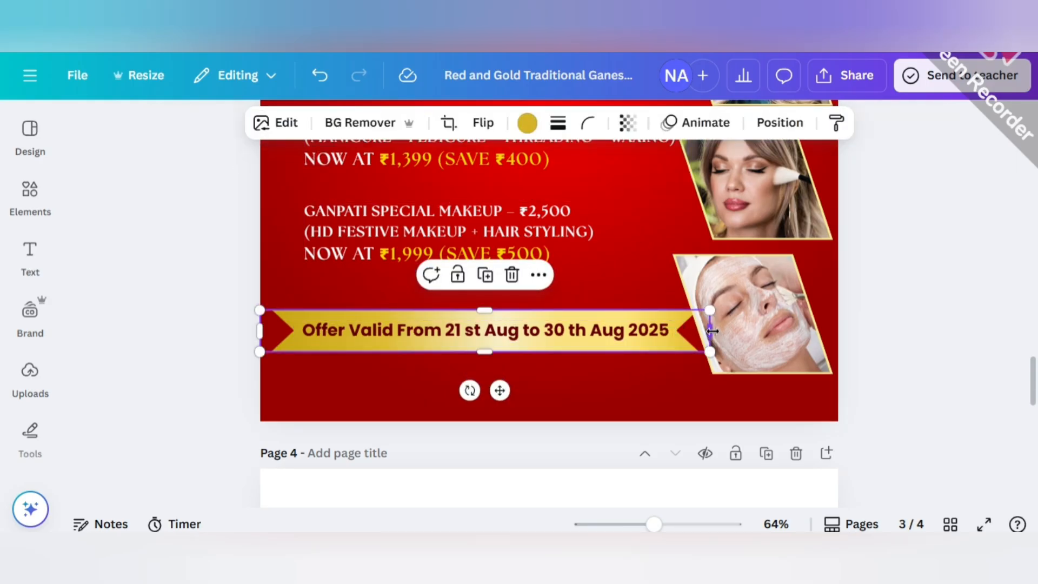
drag(712, 331, 700, 312)
click(809, 315)
drag(534, 329, 529, 330)
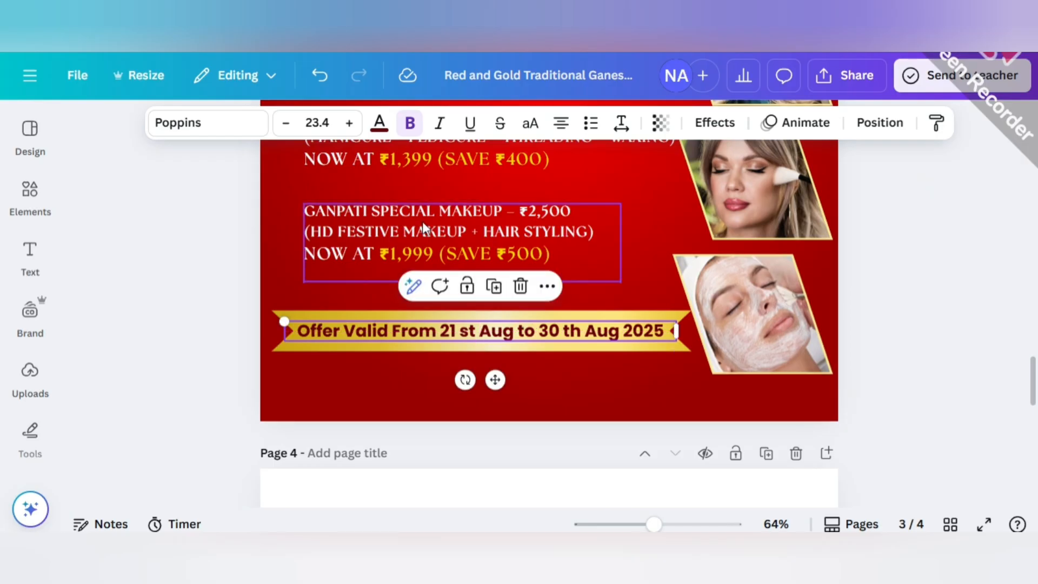
click(203, 240)
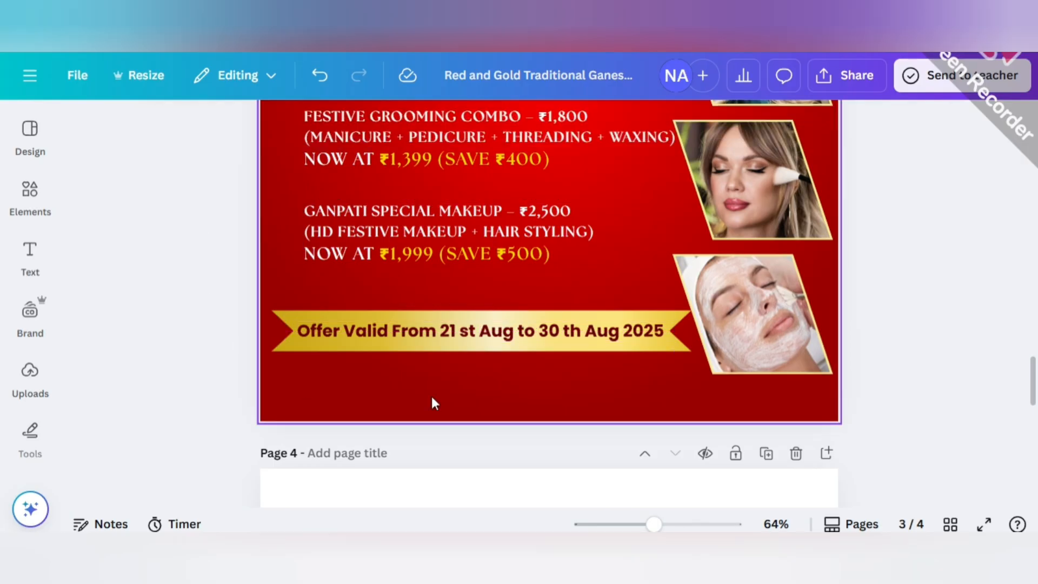
Add a square shape to page 3 and fill it with the bright yellow document color.
key(r)
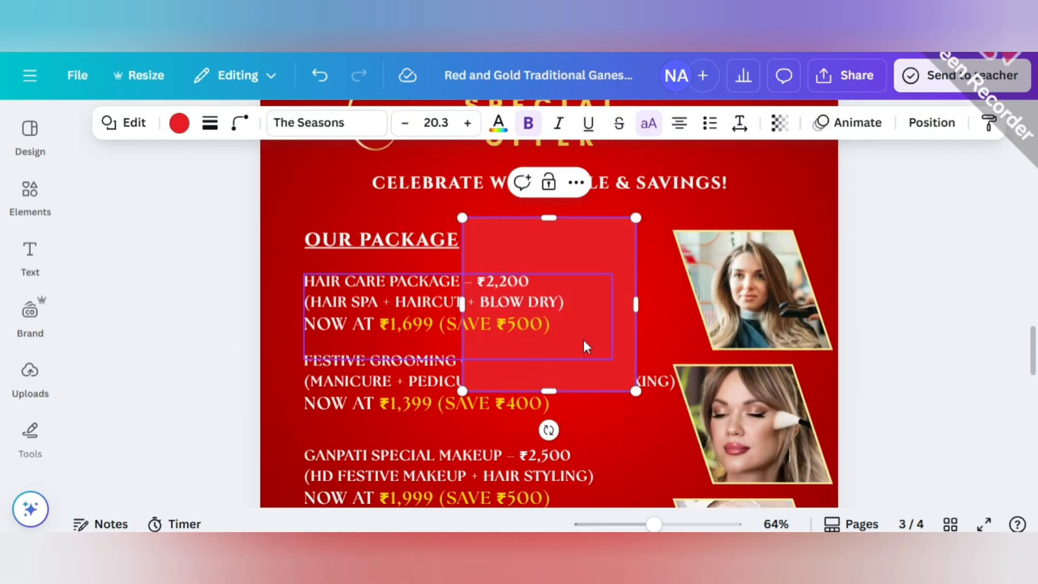
click(182, 131)
click(128, 332)
click(326, 170)
Move the yellow shape to the poster's bottom edge and reshape it into a thin strip spanning the full page width.
scroll(400, 283, down, 3)
drag(614, 182, 473, 289)
scroll(592, 269, down, 4)
drag(414, 347, 414, 267)
drag(403, 173, 401, 227)
drag(409, 267, 356, 324)
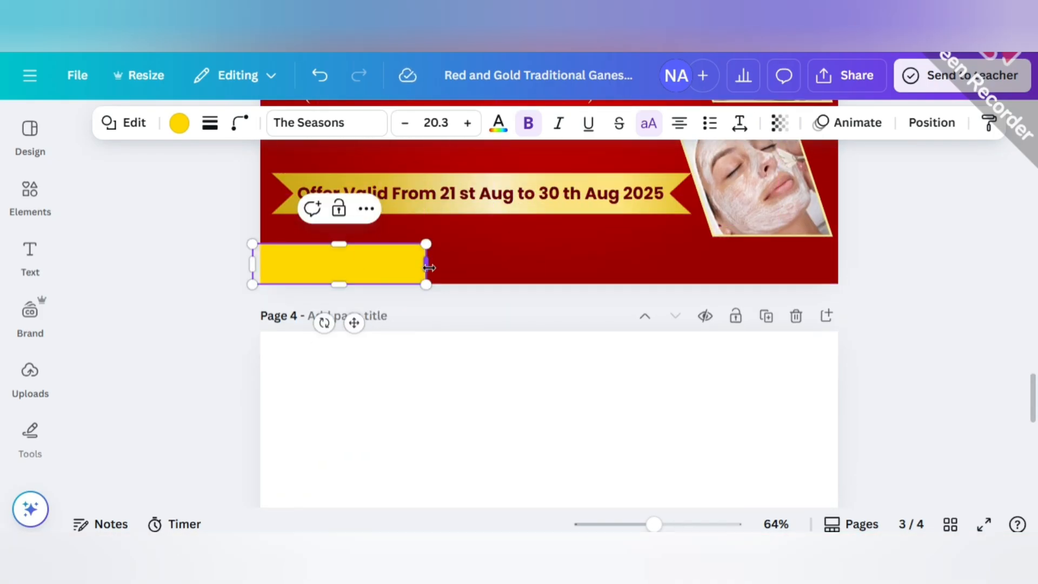
drag(429, 268, 841, 292)
click(834, 297)
Group the gold ribbon with its offer validity text and move the group up, closer to the makeup package text.
scroll(799, 303, up, 2)
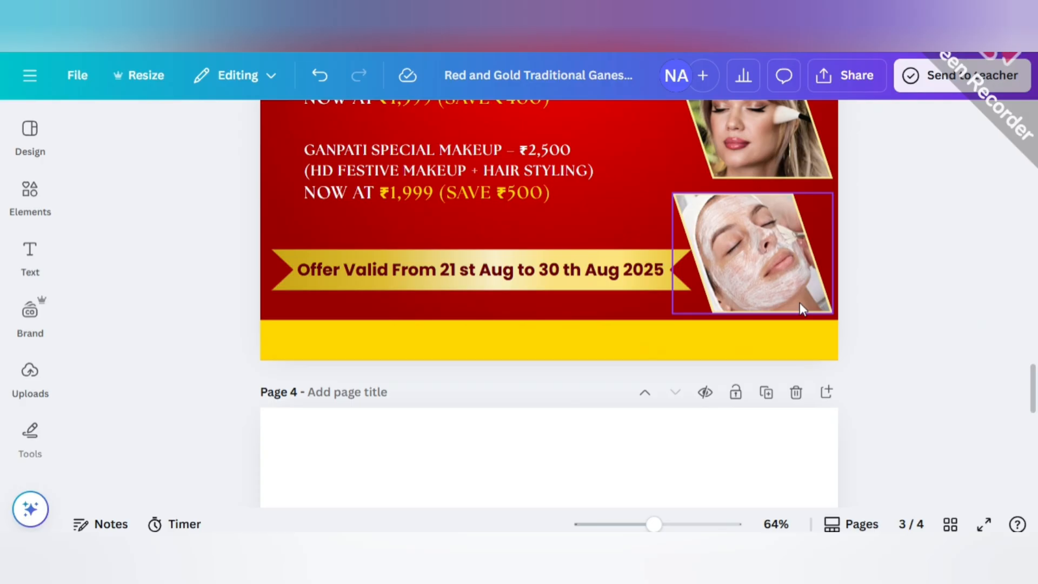
click(354, 265)
click(424, 211)
click(381, 307)
drag(428, 277, 420, 249)
click(369, 313)
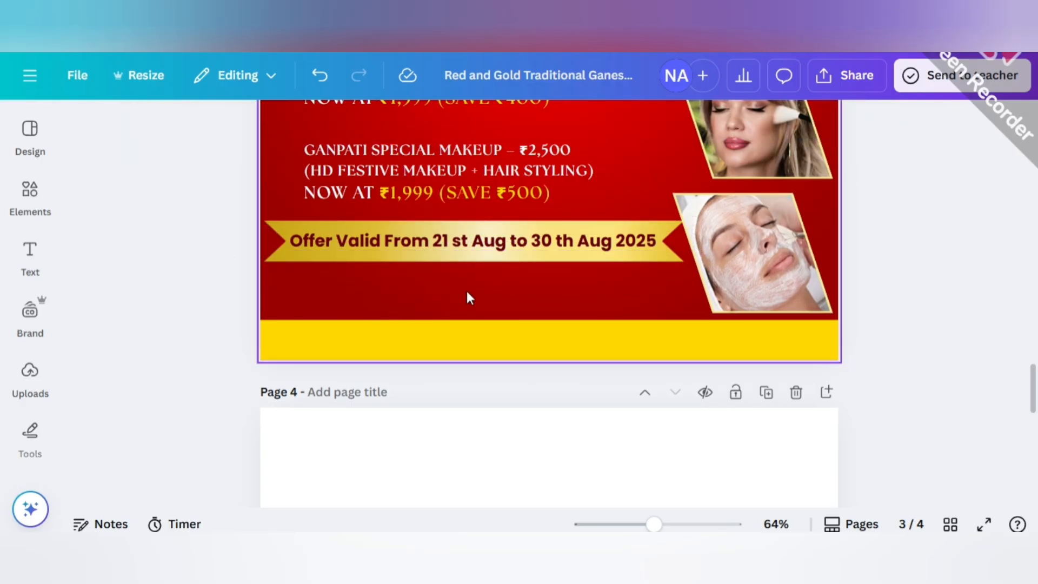
Duplicate the yellow bottom strip and shrink the copy into a small bar between the ribbon and the strip.
click(487, 339)
click(568, 288)
drag(559, 346, 552, 295)
drag(882, 316, 604, 292)
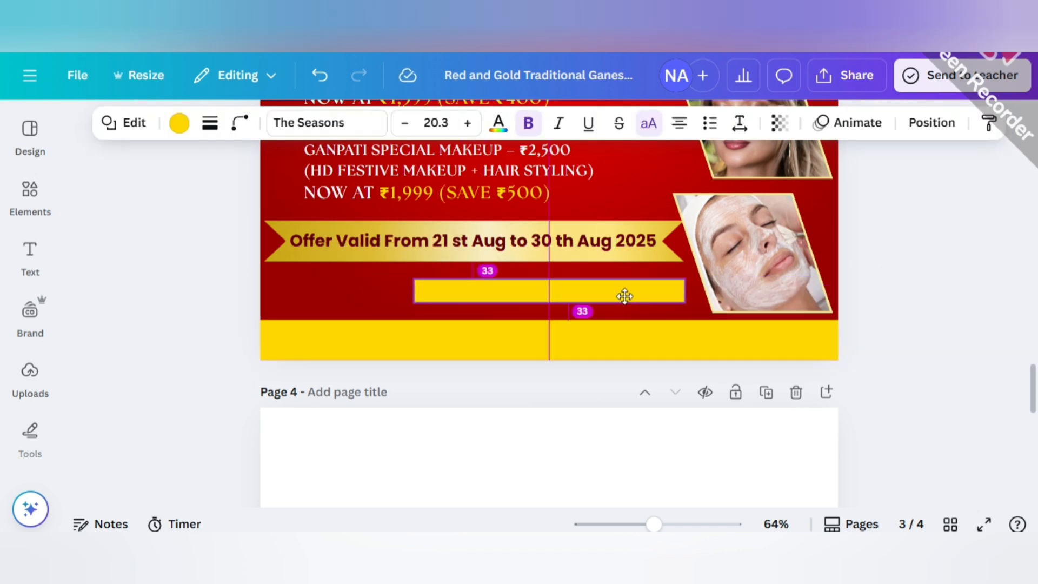
drag(685, 302, 662, 304)
drag(586, 306, 598, 307)
Round the corners of the small yellow bar and center it below the gold ribbon.
click(238, 125)
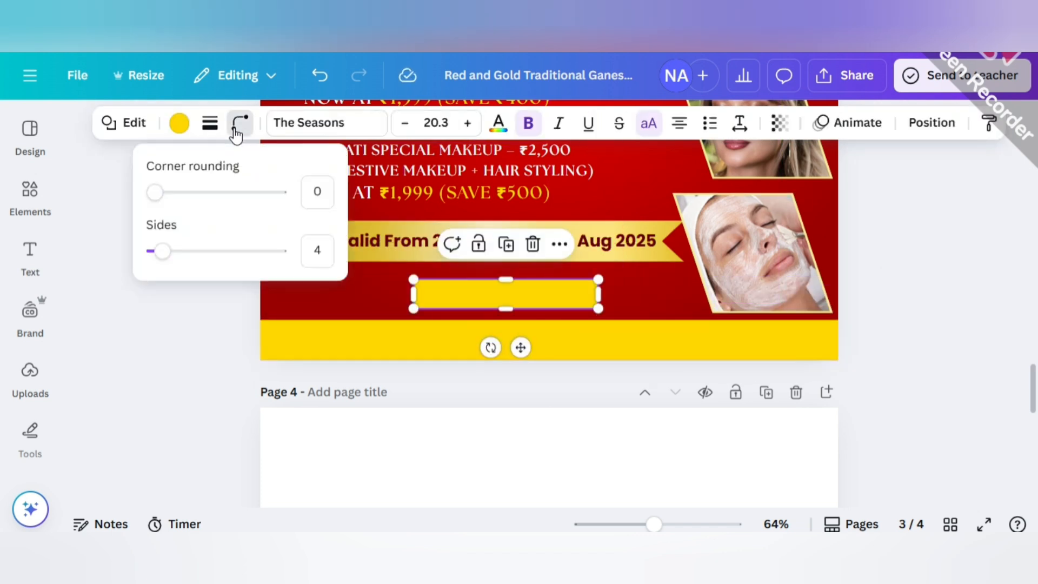
click(191, 304)
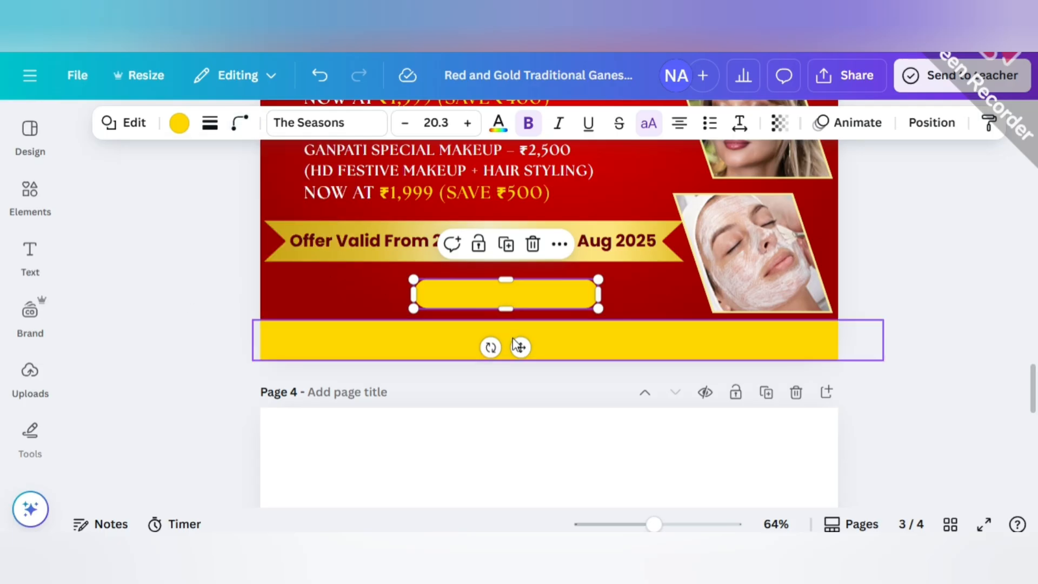
drag(520, 347, 555, 337)
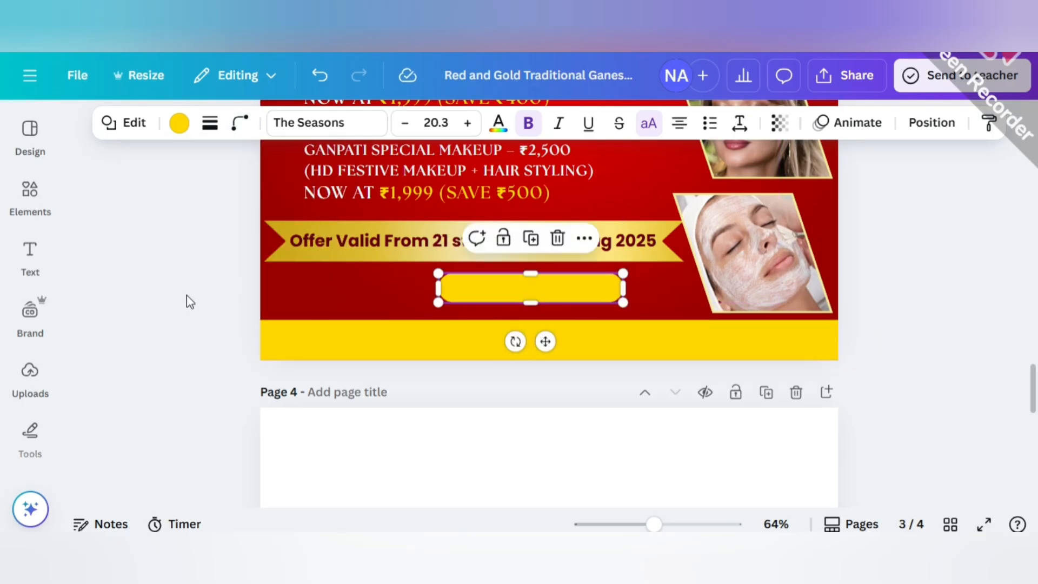
Move the phone number text from page 2 onto the rounded yellow bar on page 3.
scroll(445, 343, down, 3)
scroll(460, 340, up, 10)
click(588, 307)
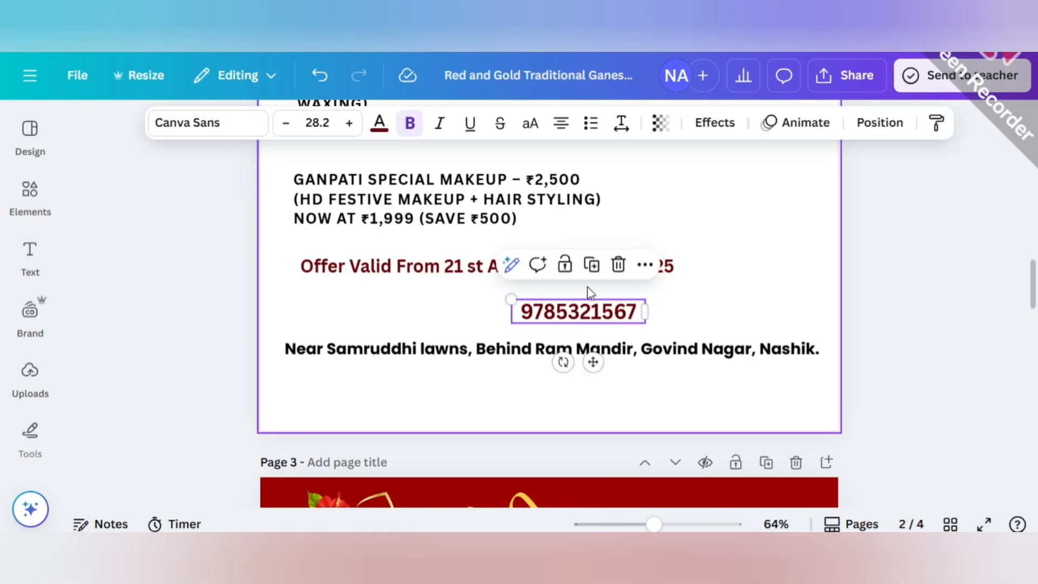
drag(590, 308, 539, 358)
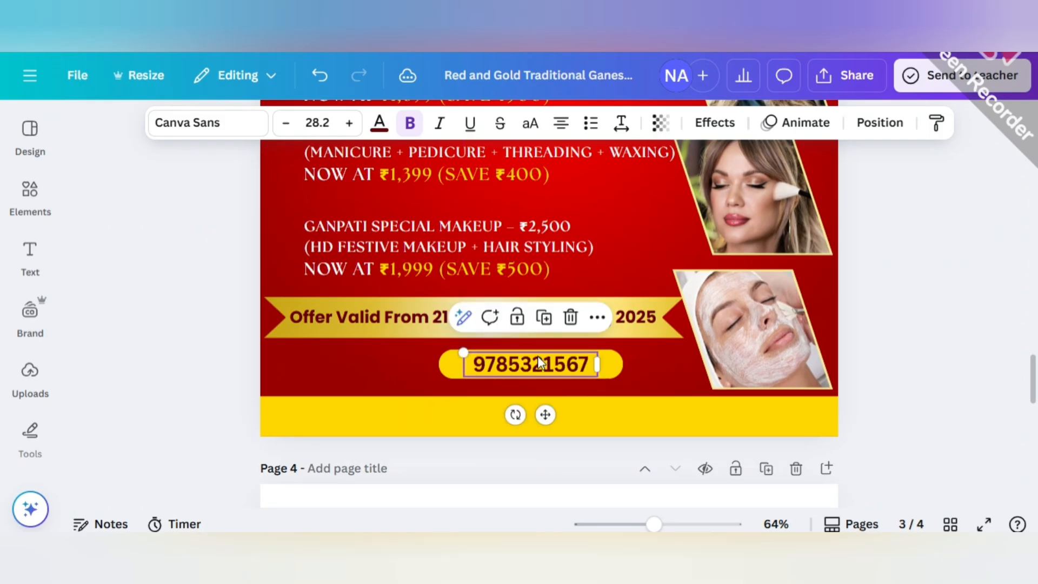
Search the elements for CALL and switch to the suggested call icon search.
click(29, 195)
click(227, 130)
key(ctrl+a)
key(BackSpace)
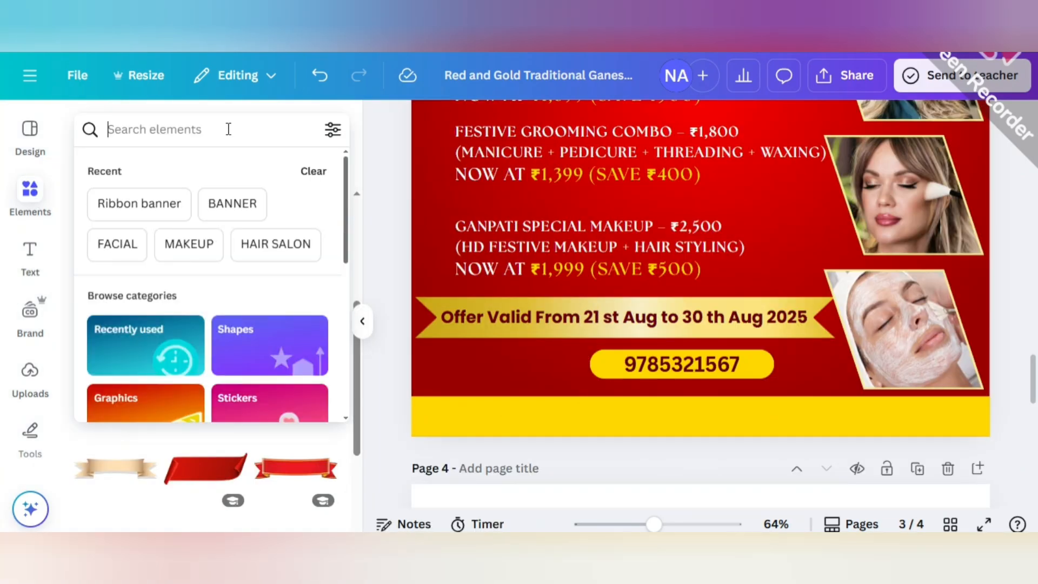
text(CALL)
click(174, 204)
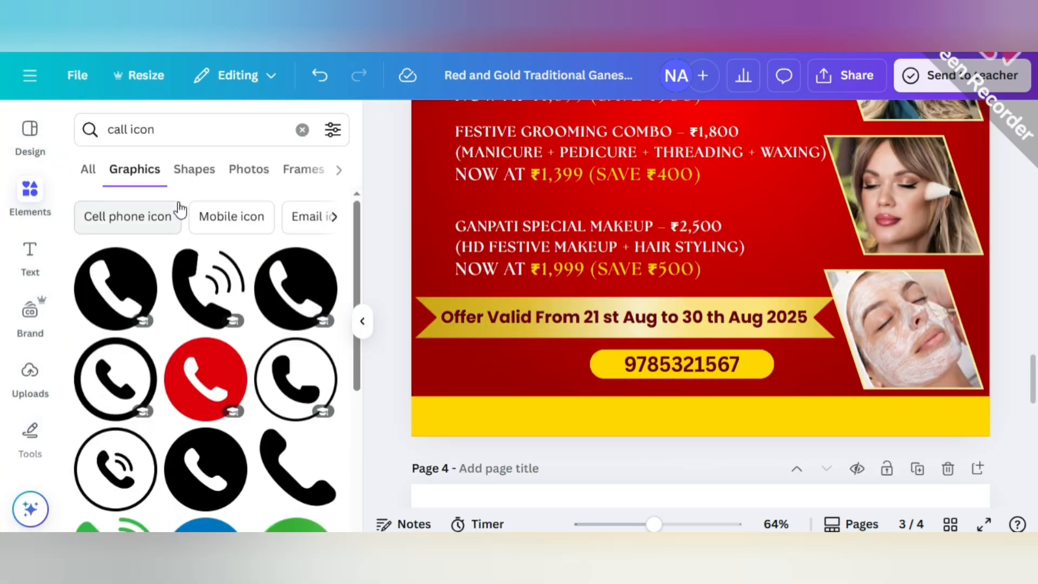
Add the red circular call icon to the poster and place it directly before the phone number bar.
click(211, 384)
scroll(421, 302, up, 1)
click(361, 329)
scroll(546, 362, up, 3)
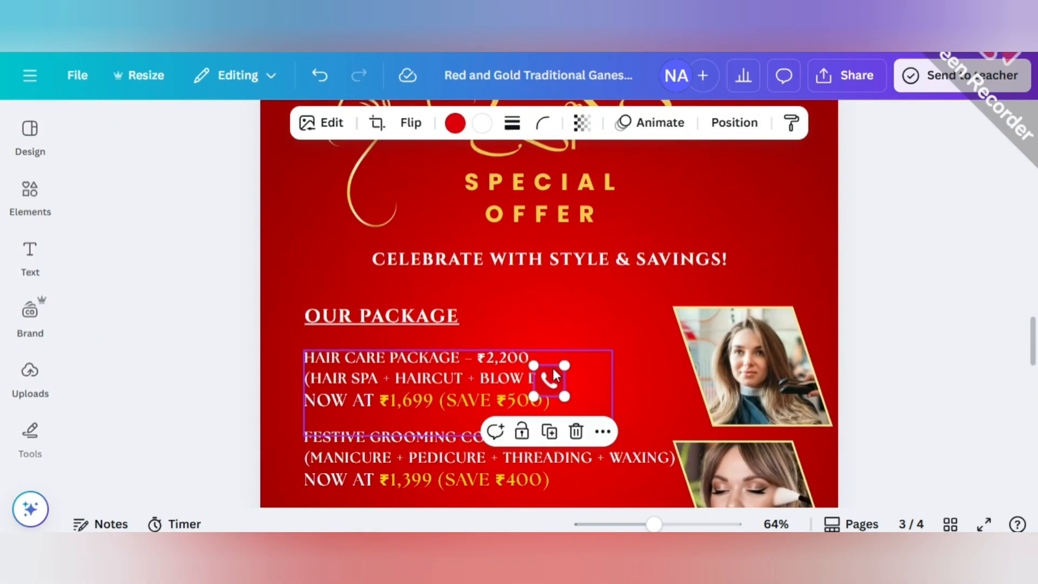
scroll(534, 399, down, 3)
drag(551, 378, 414, 287)
scroll(533, 399, down, 3)
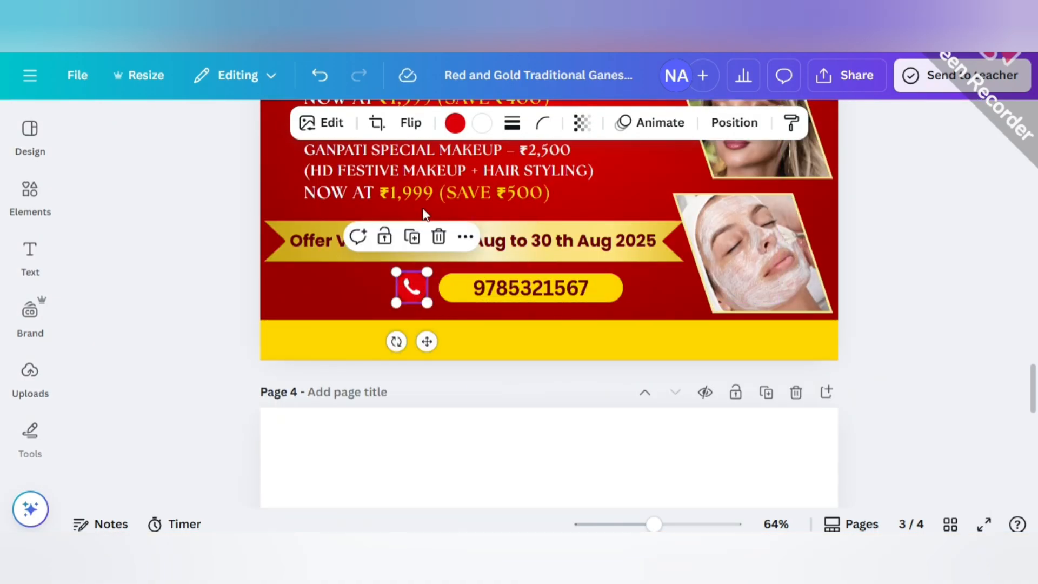
Recolor the call icon's circle yellow #f4cc4d and its handset dark maroon.
click(455, 124)
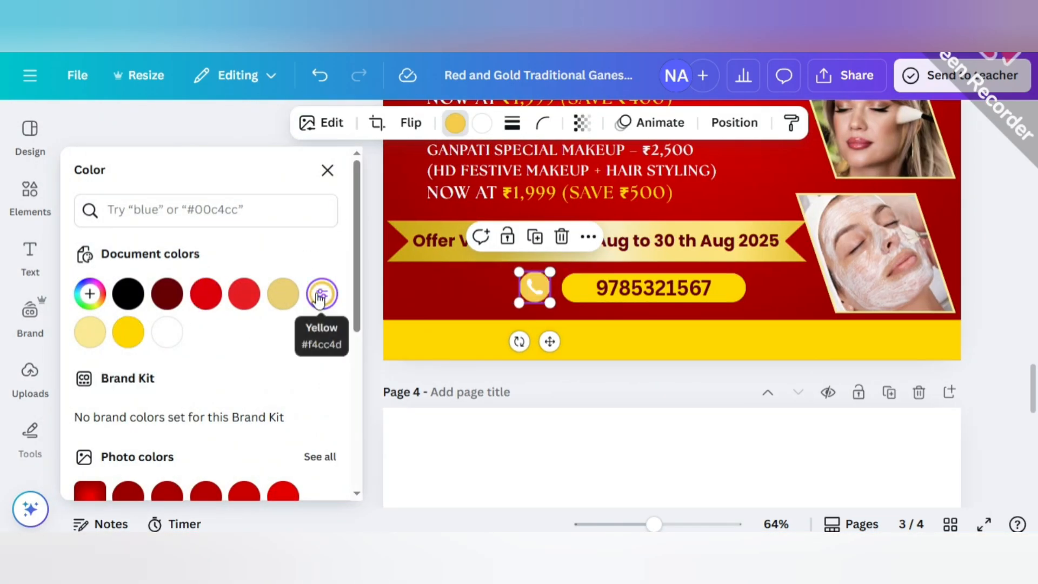
click(167, 293)
key(Escape)
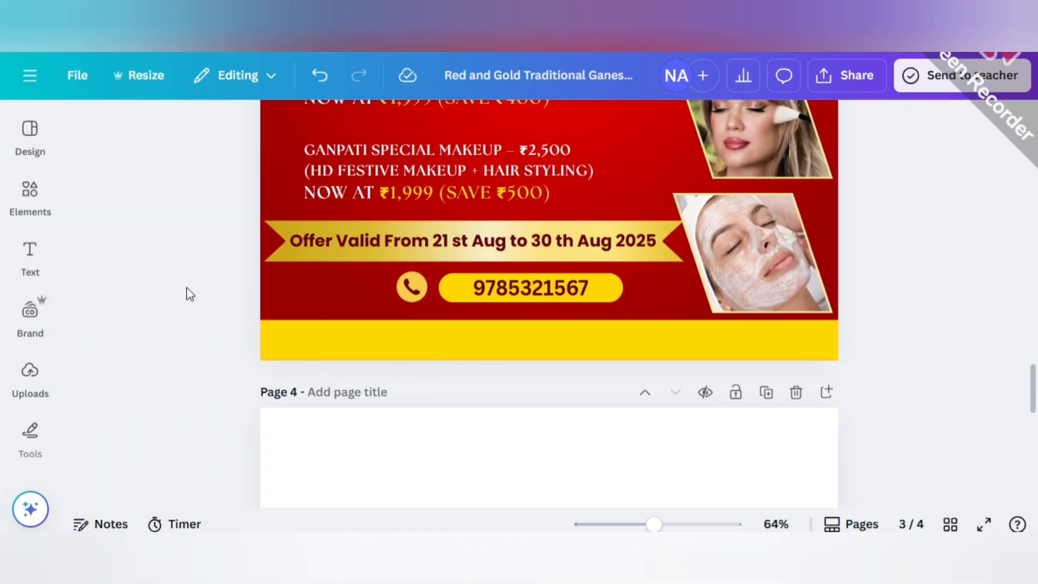
Ungroup the ribbon and its offer validity text, and give the text an Outline effect in a light color.
click(397, 244)
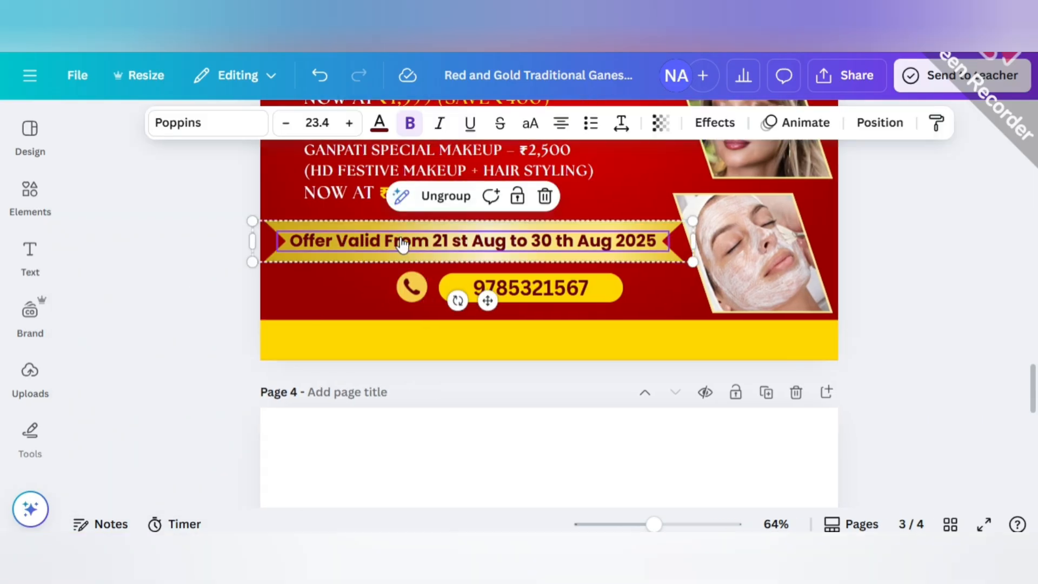
click(442, 196)
click(743, 124)
click(327, 373)
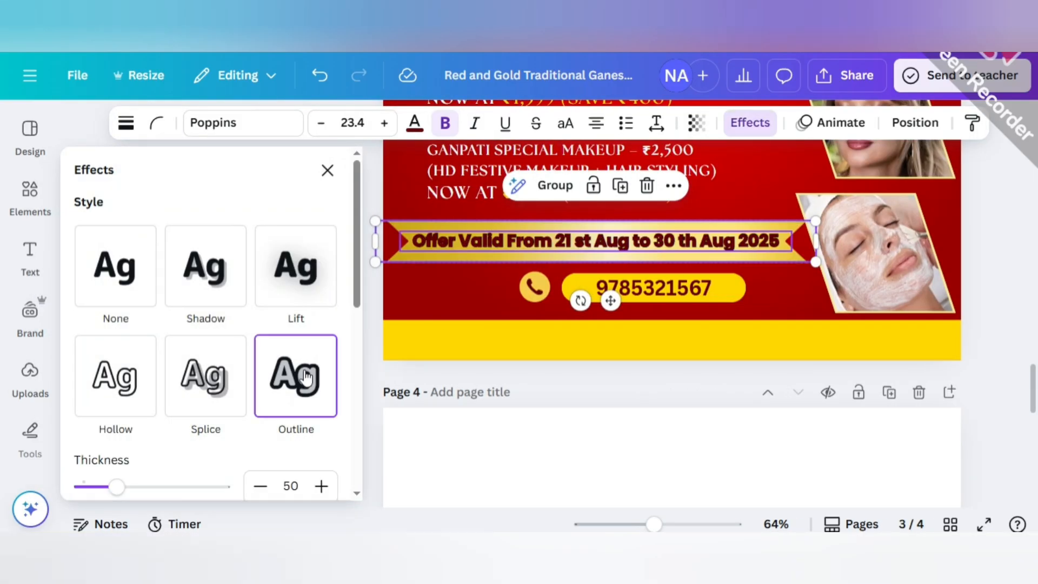
scroll(325, 433, down, 2)
click(324, 448)
click(566, 374)
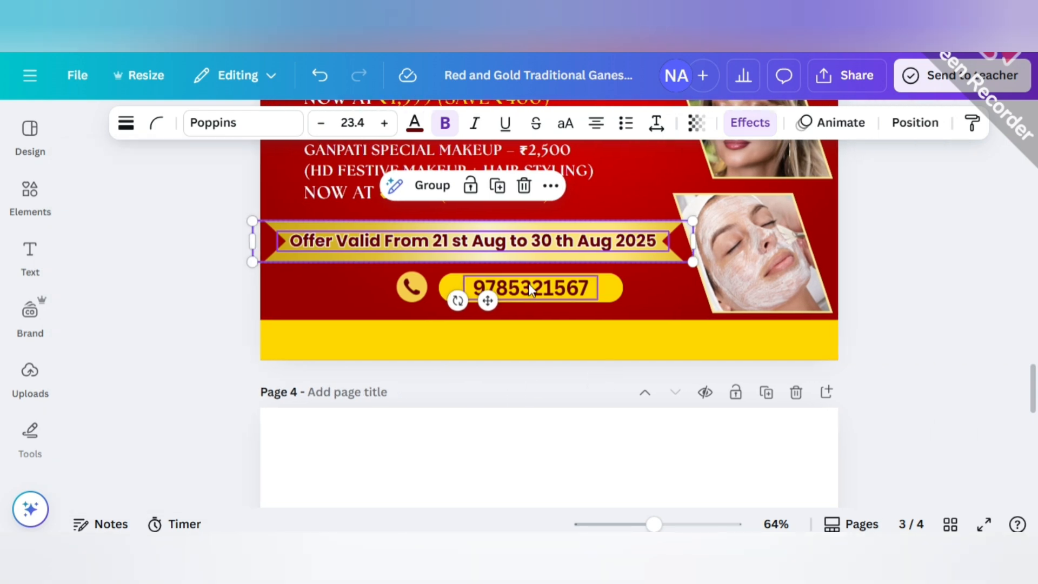
click(412, 287)
click(527, 124)
click(464, 174)
click(130, 278)
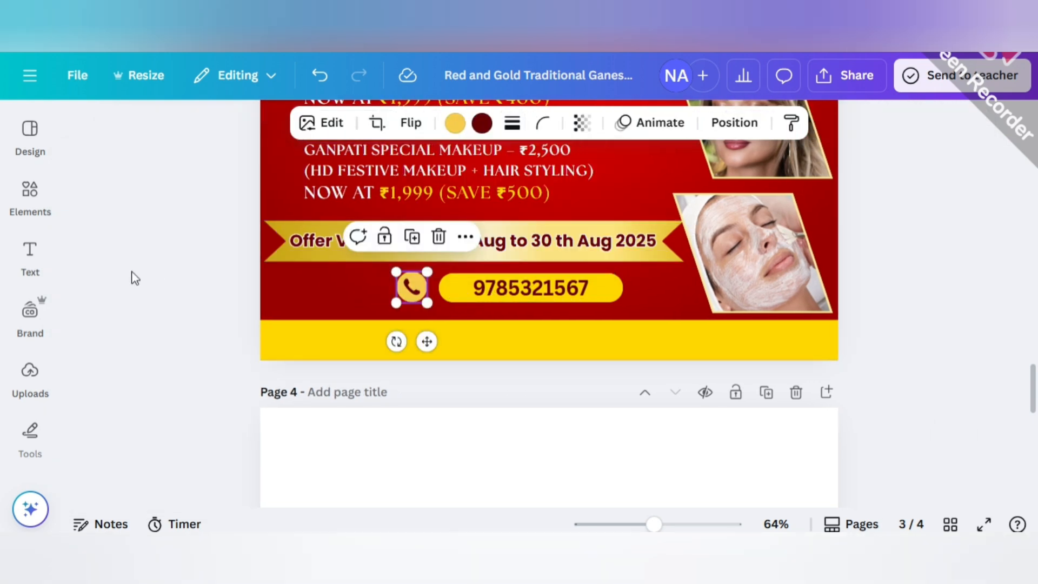
Bring the salon's address line from page 2 onto the yellow strip at the bottom of page 3.
scroll(334, 364, up, 10)
scroll(364, 324, up, 2)
click(482, 272)
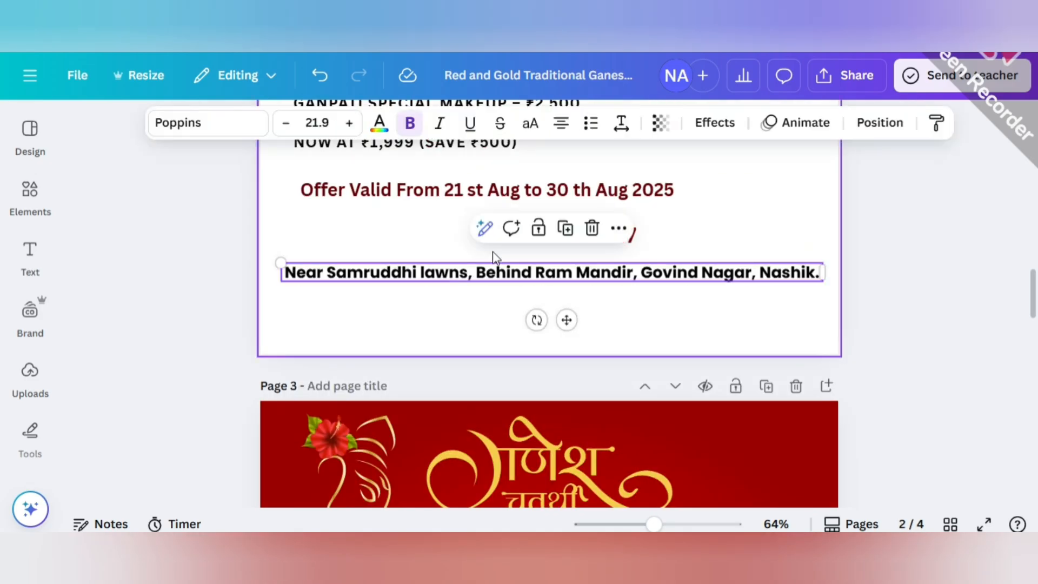
click(566, 230)
drag(548, 280, 544, 255)
scroll(536, 353, down, 8)
scroll(536, 353, down, 4)
click(78, 229)
Search the elements for LOCATION and switch to the suggested location icon search.
click(29, 192)
click(183, 134)
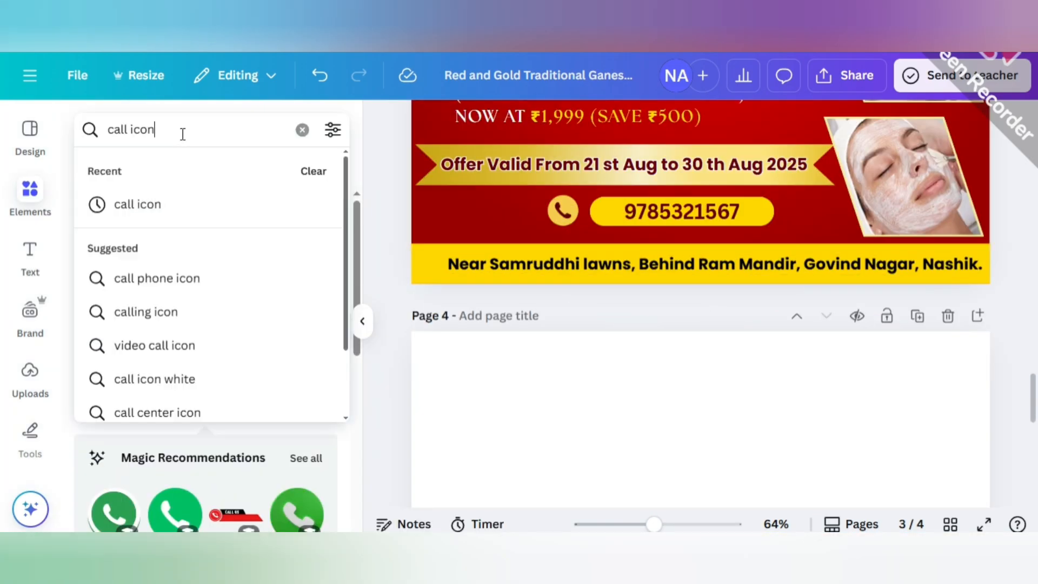
text(LOC)
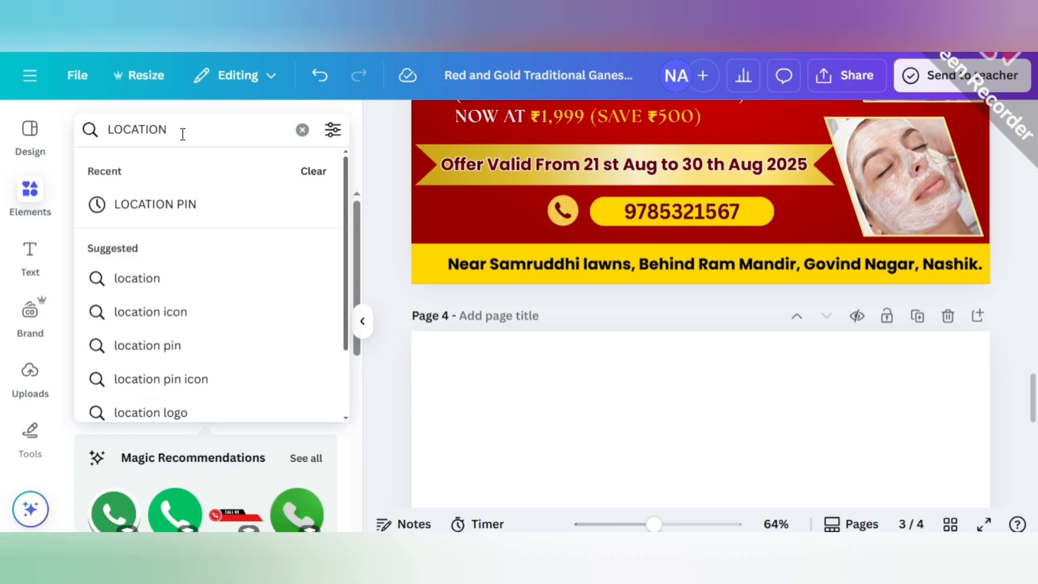
text(ATION)
click(180, 312)
Add the red location pin with the ring base, shrink it, and place it before the address on the yellow strip.
scroll(206, 400, down, 5)
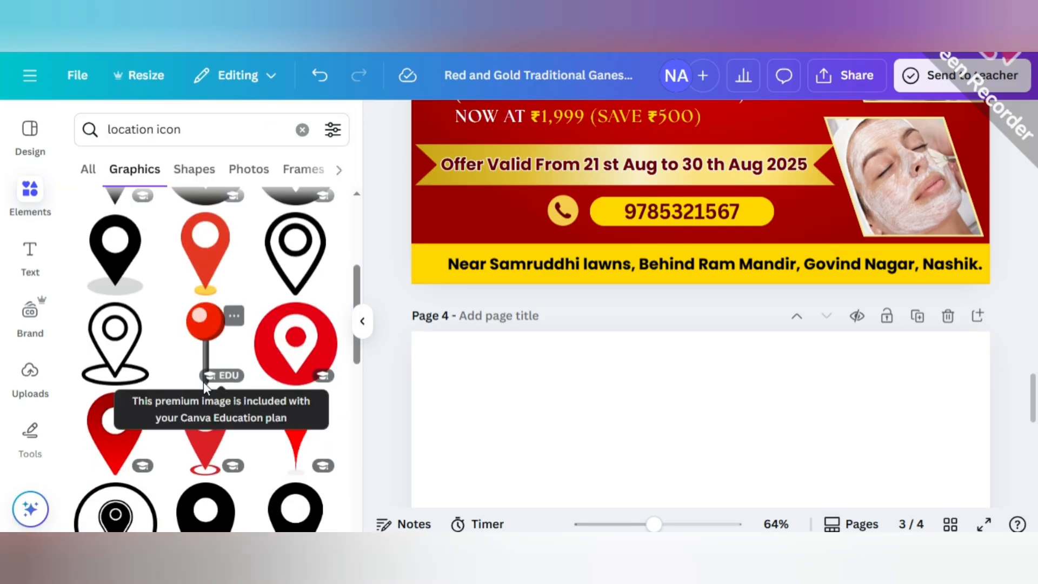
click(205, 351)
click(362, 321)
scroll(325, 243, up, 3)
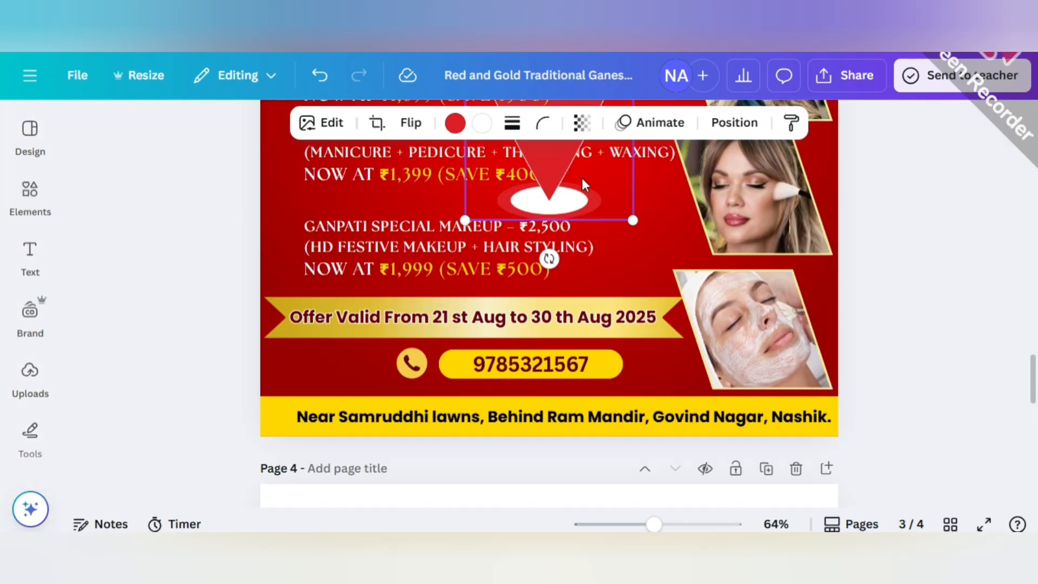
drag(271, 135, 417, 389)
drag(654, 524, 666, 525)
drag(384, 444, 181, 461)
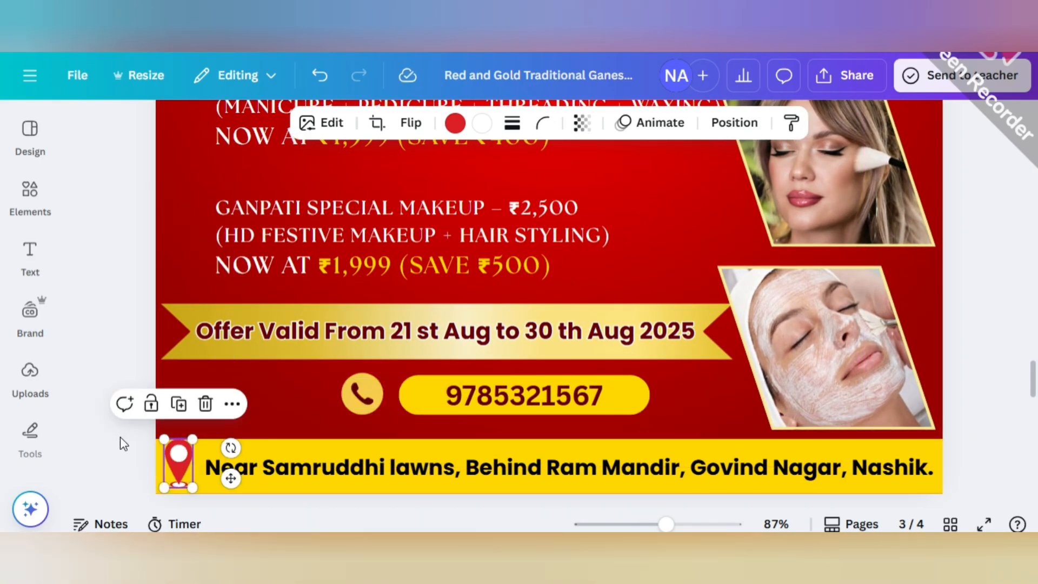
click(140, 470)
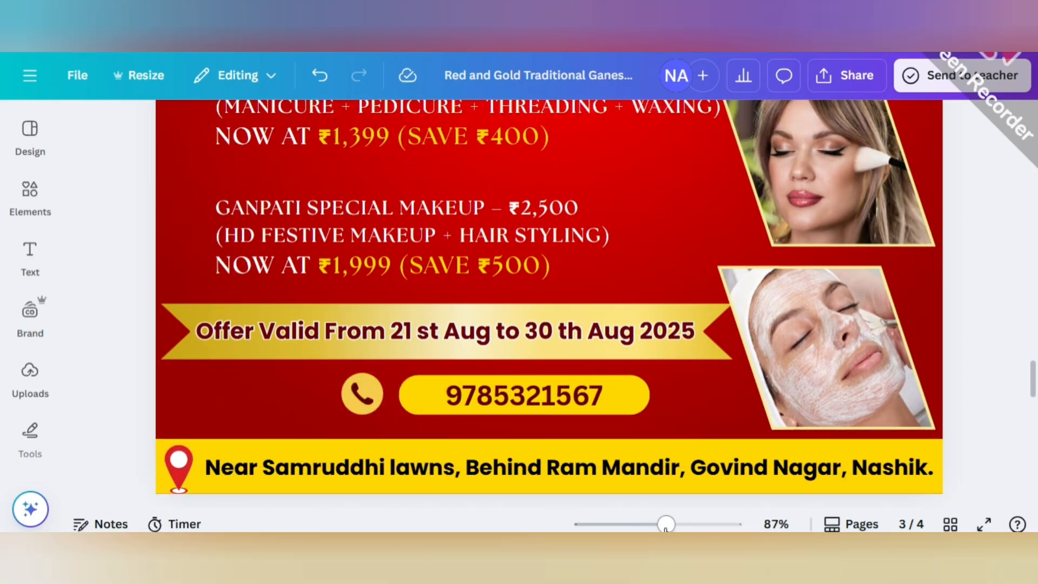
Give the yellow phone number shape a solid border in the dark maroon document color.
scroll(619, 502, down, 5)
scroll(619, 502, up, 4)
click(608, 390)
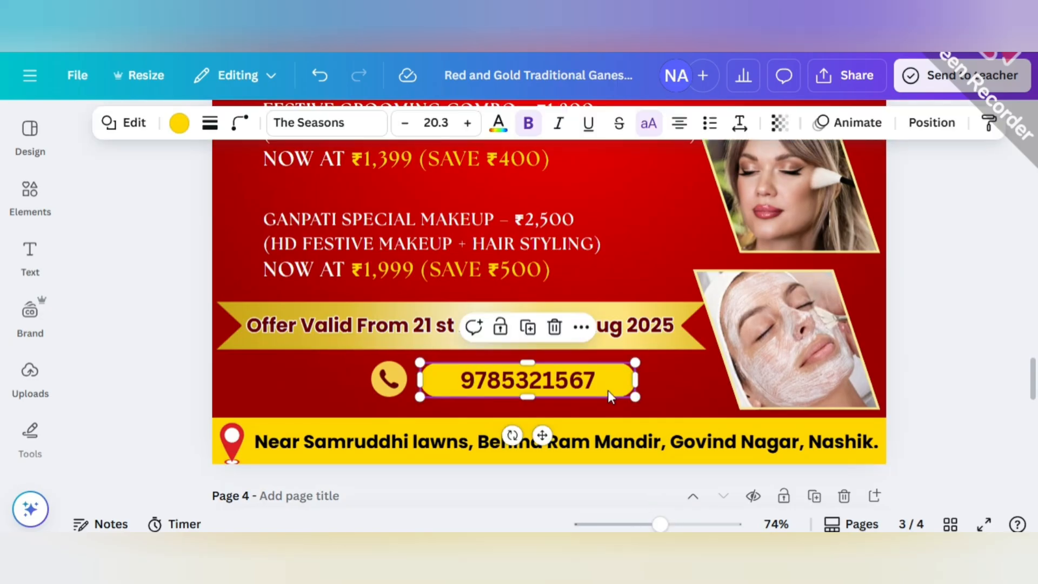
click(210, 123)
click(162, 173)
click(195, 122)
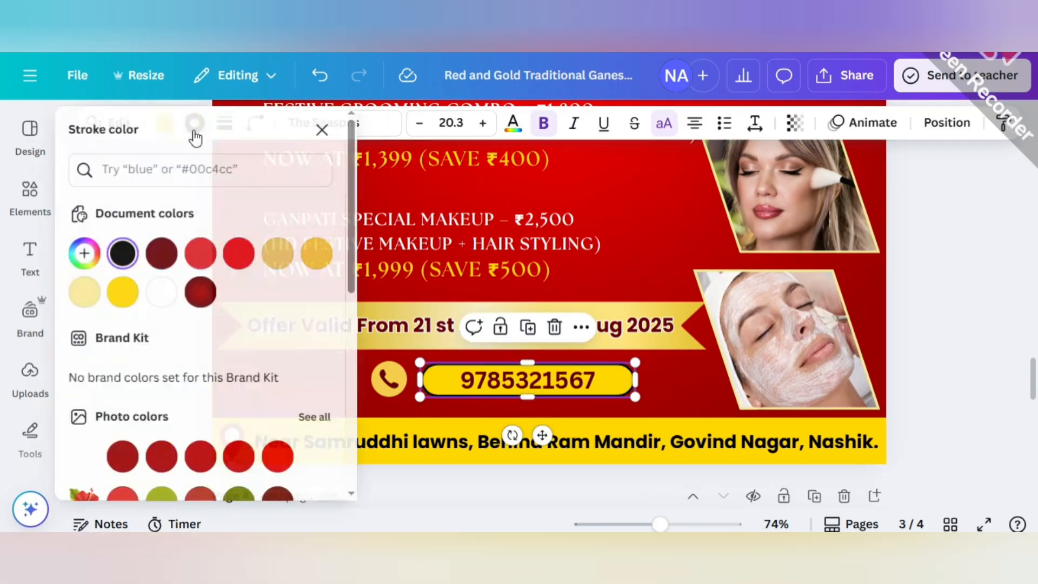
click(376, 307)
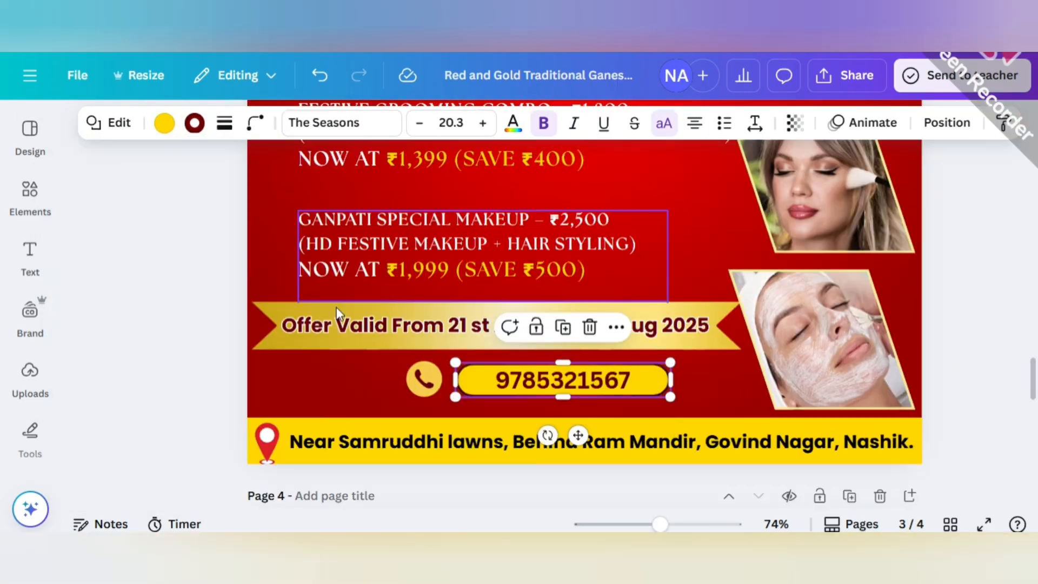
click(171, 323)
click(458, 393)
click(457, 394)
click(195, 123)
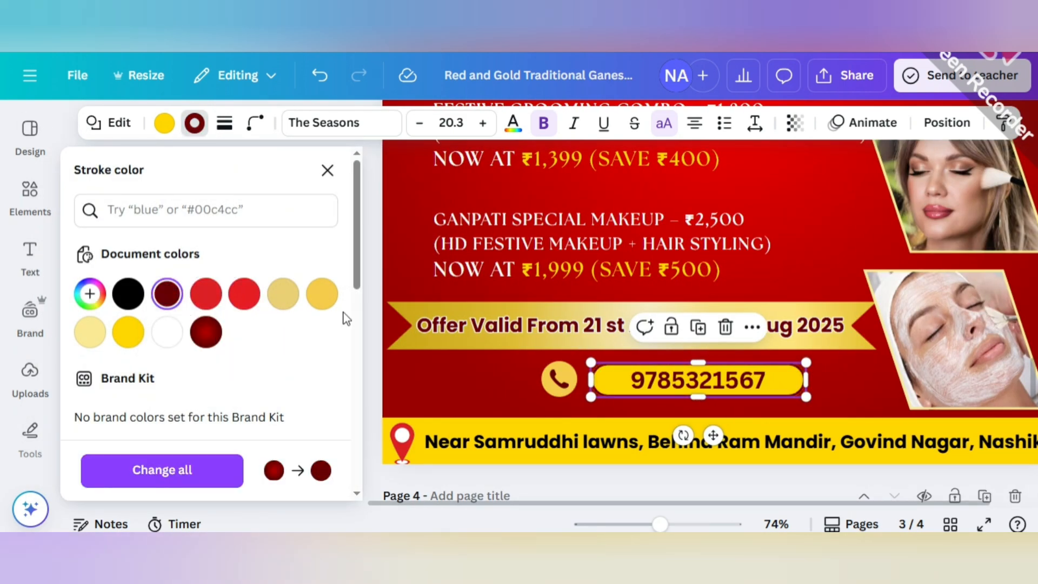
click(373, 322)
click(974, 368)
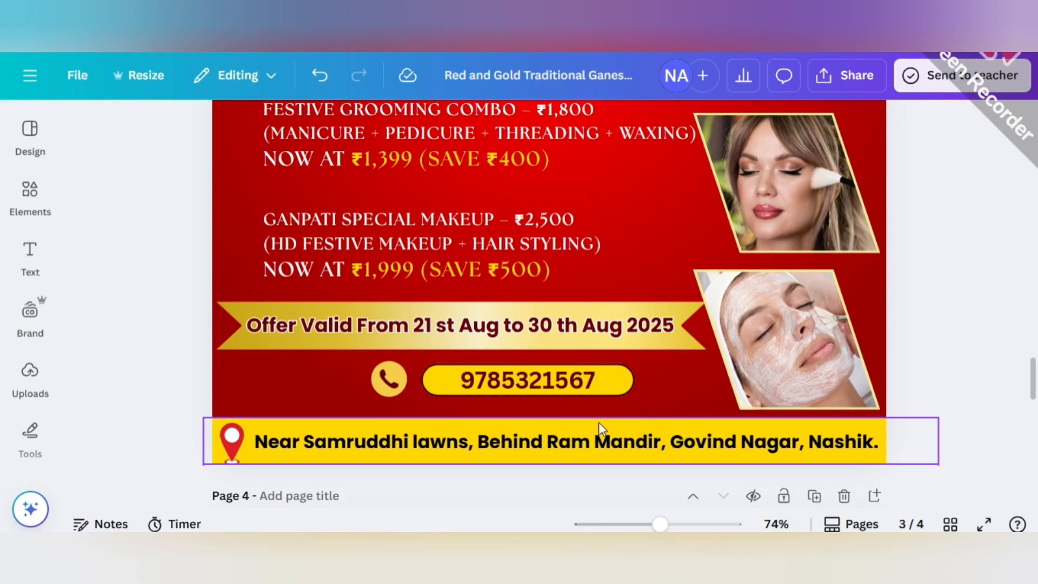
Search the elements for GOLDEN GLITTER SPLASH.
scroll(598, 423, up, 2)
scroll(625, 478, down, 3)
scroll(617, 407, up, 2)
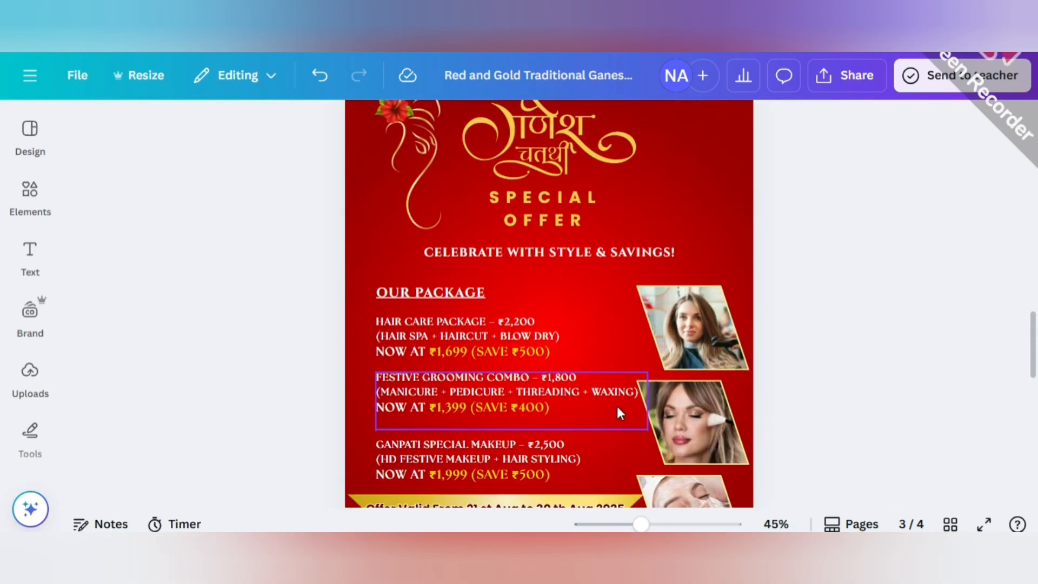
click(30, 194)
click(207, 130)
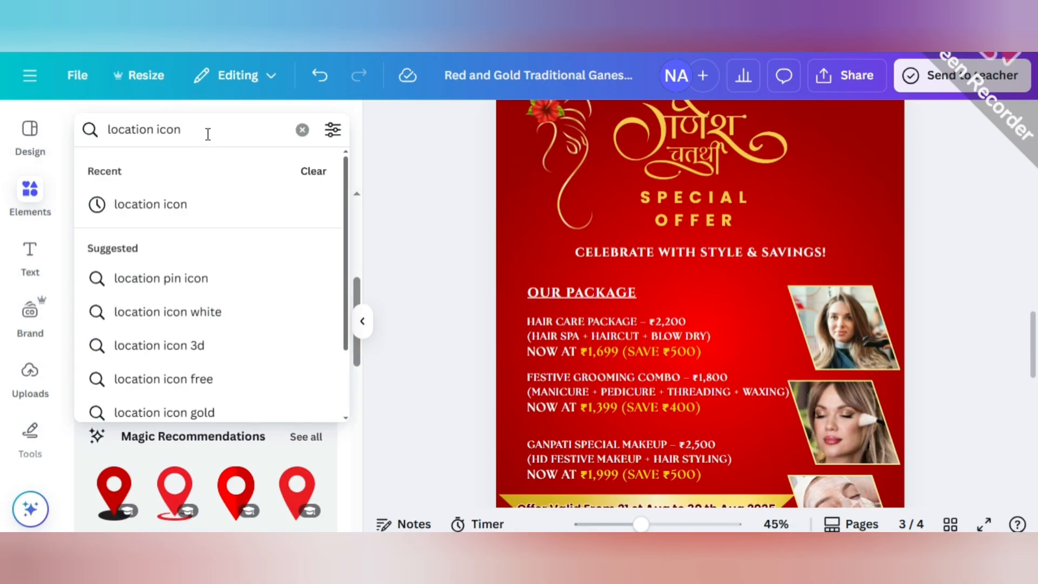
key(ctrl+a)
key(BackSpace)
text(GLI)
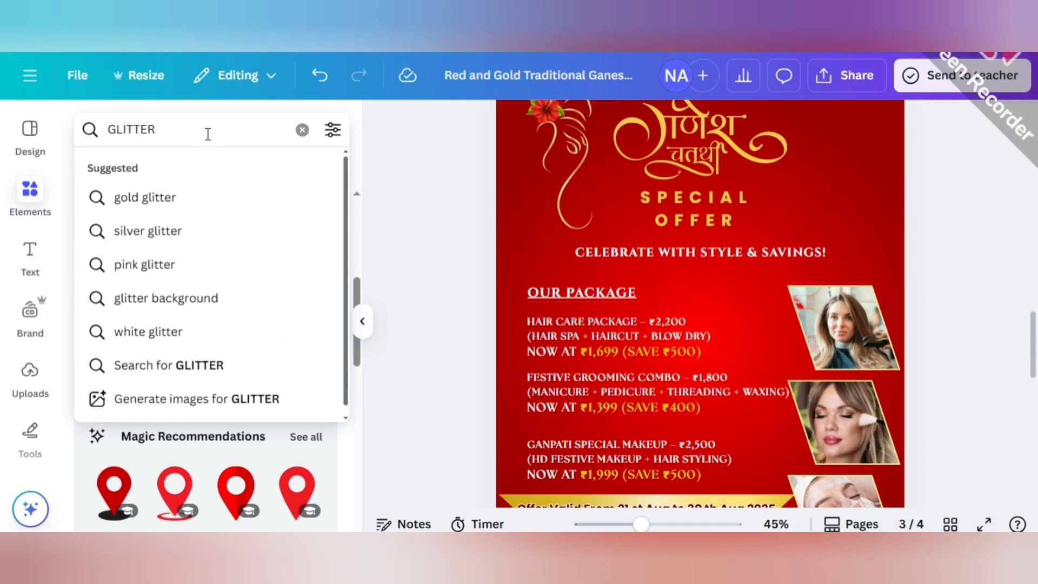
text(TTER SPLASH)
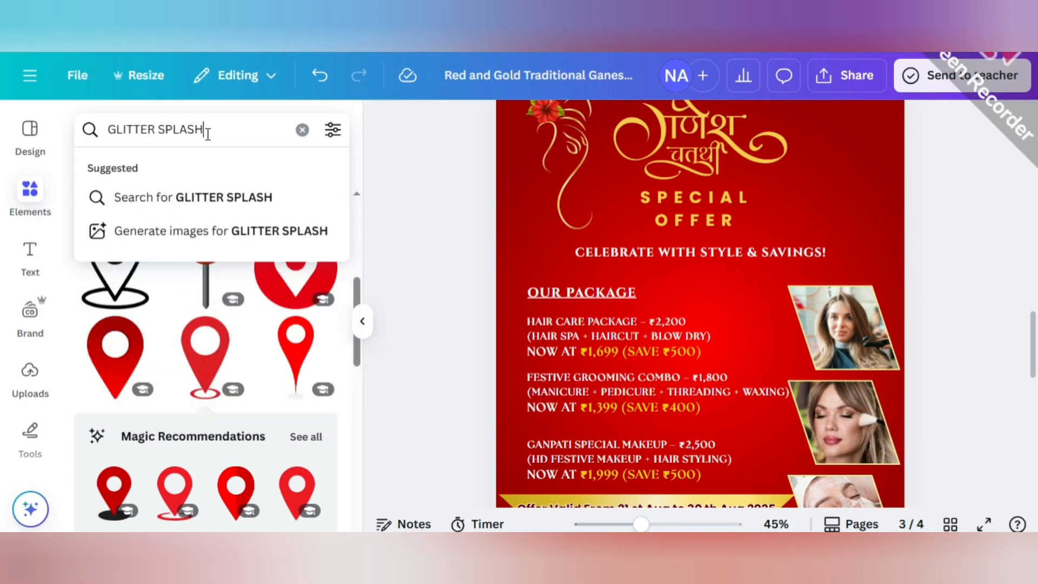
click(109, 125)
text(GOL)
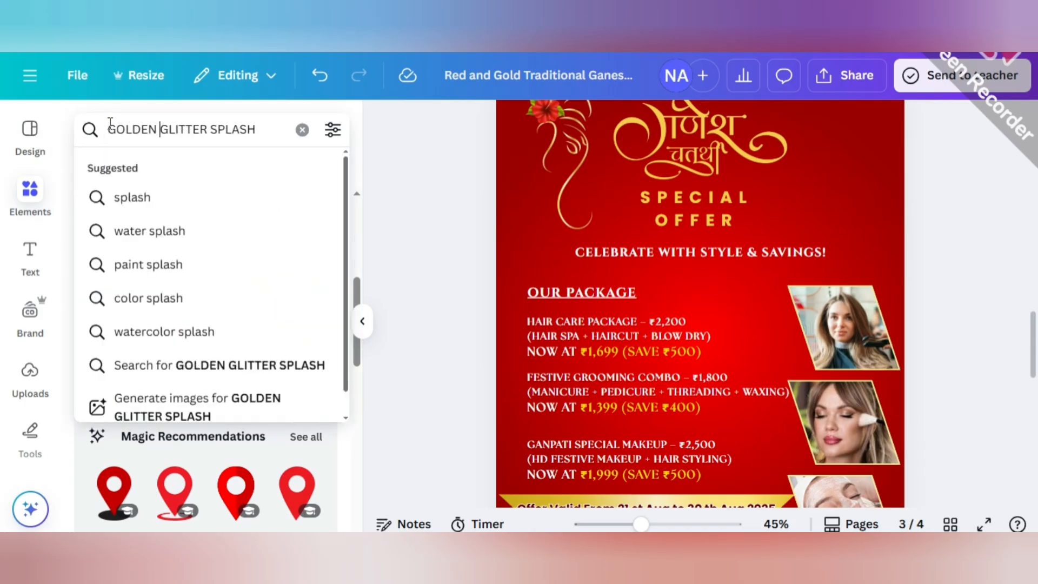
text(DEN)
key(Return)
Add the dense gold glitter splash graphic to page 3, shrink it, and place it beside the SPECIAL OFFER heading.
scroll(247, 367, down, 4)
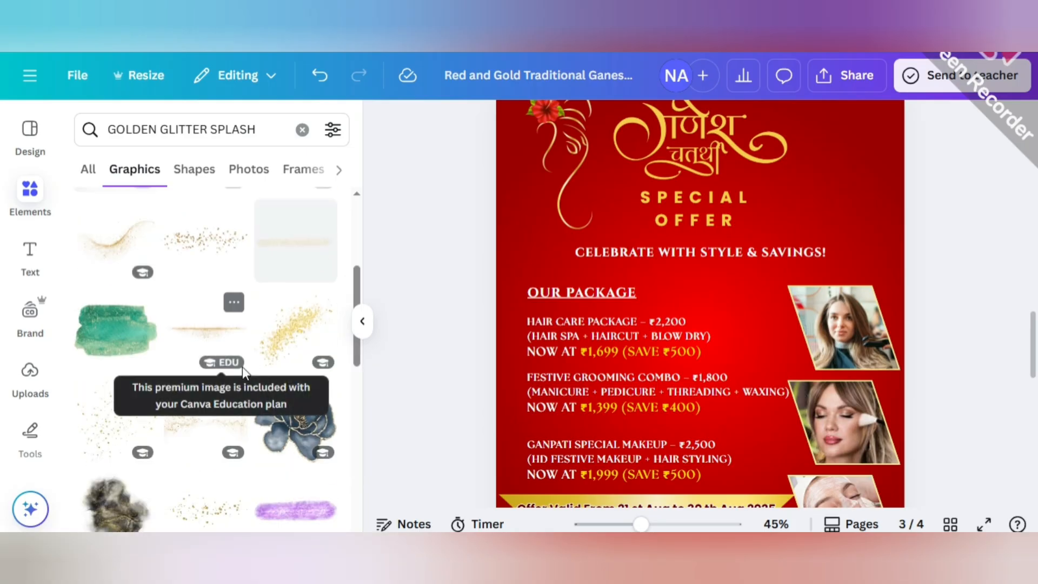
scroll(242, 367, down, 10)
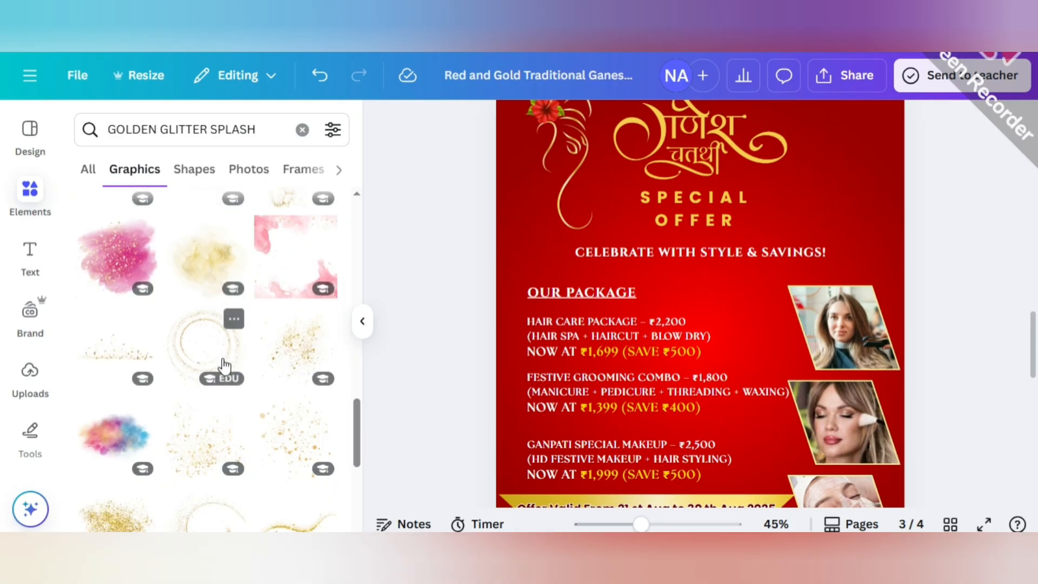
scroll(225, 366, down, 3)
click(124, 368)
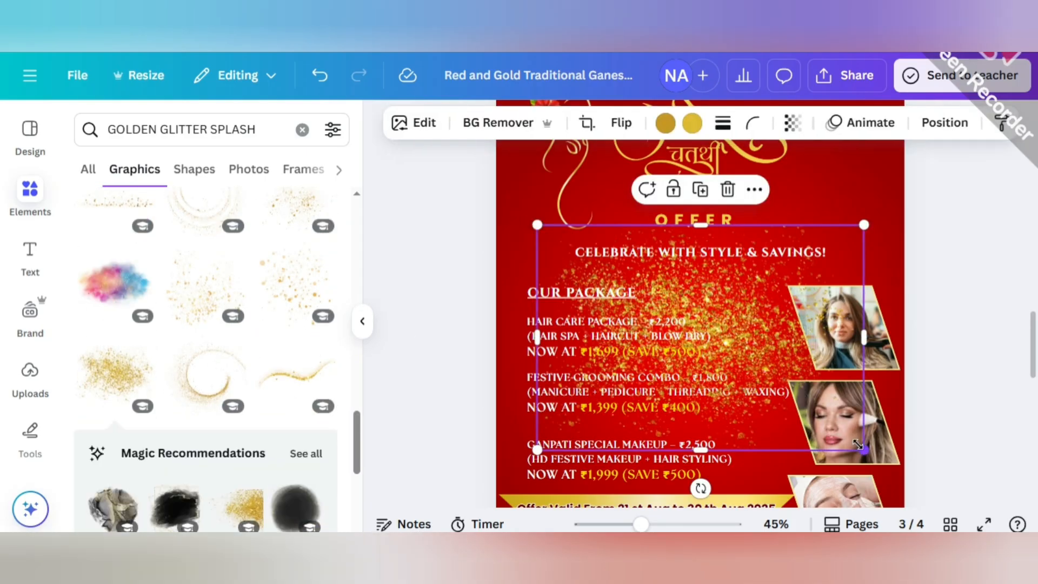
drag(860, 446, 773, 386)
drag(734, 310, 837, 243)
drag(642, 321, 768, 236)
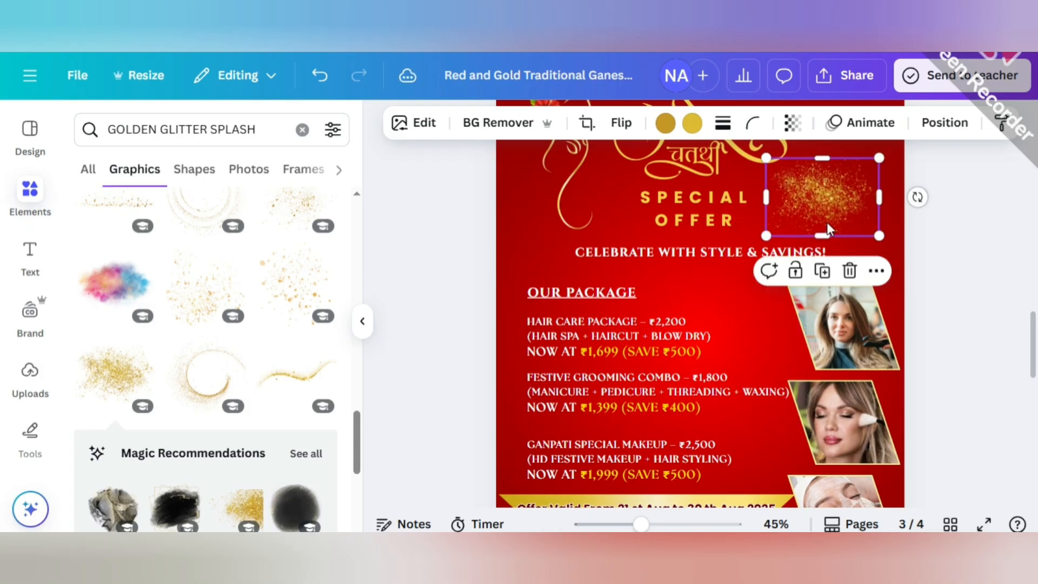
Move the glitter splash into the poster's upper-right corner and place a copy in the lower-left corner.
scroll(830, 230, down, 1)
scroll(828, 243, up, 2)
drag(825, 262, 882, 168)
drag(824, 217, 519, 248)
click(884, 253)
scroll(781, 262, down, 5)
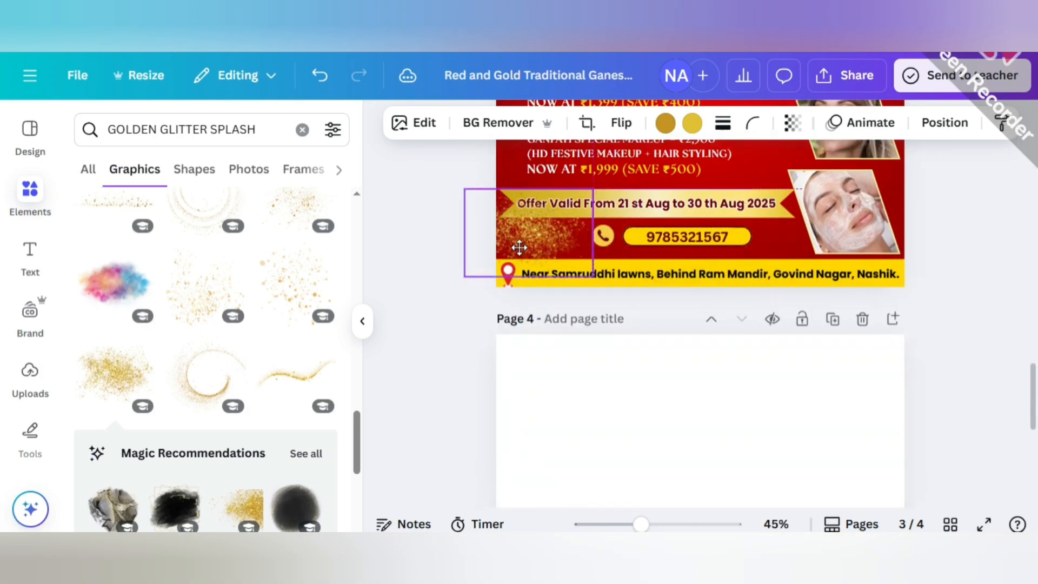
Send the lower-left glitter copy behind the ribbon and address strip, enlarge it slightly, and adjust its position beside the phone icon.
click(362, 322)
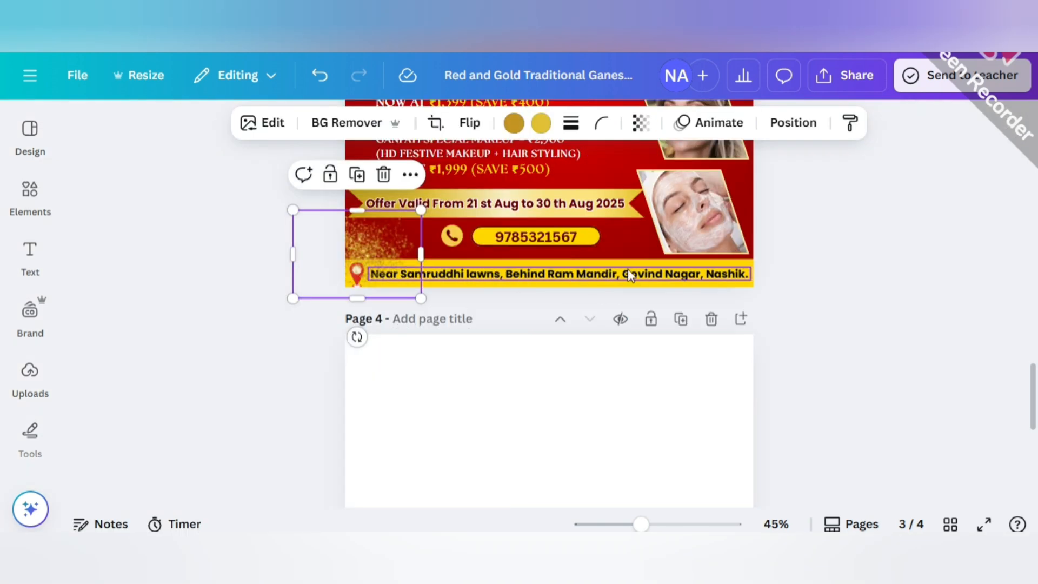
scroll(628, 268, up, 3)
drag(640, 524, 655, 524)
drag(319, 356, 326, 352)
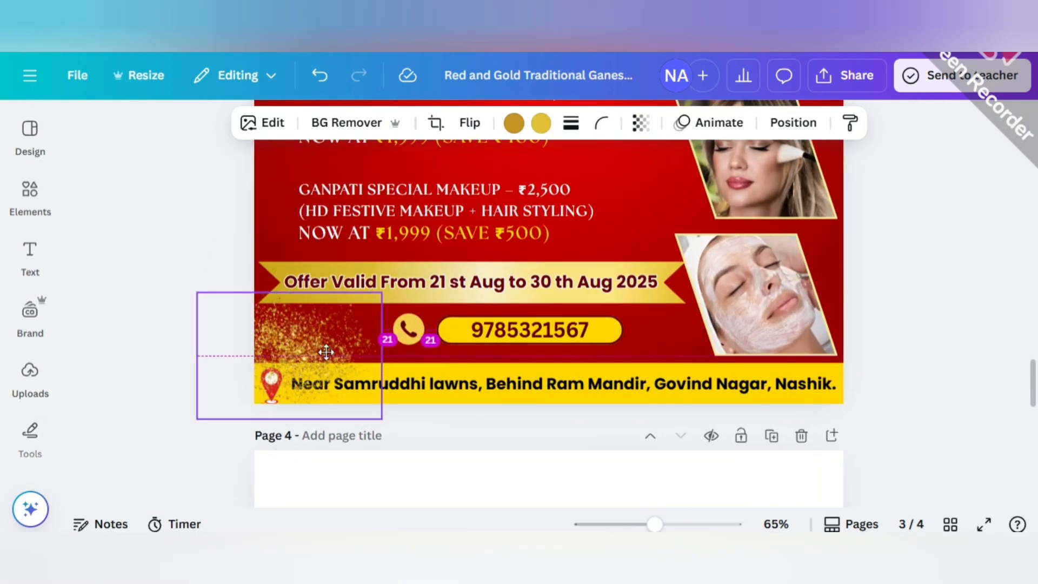
click(793, 122)
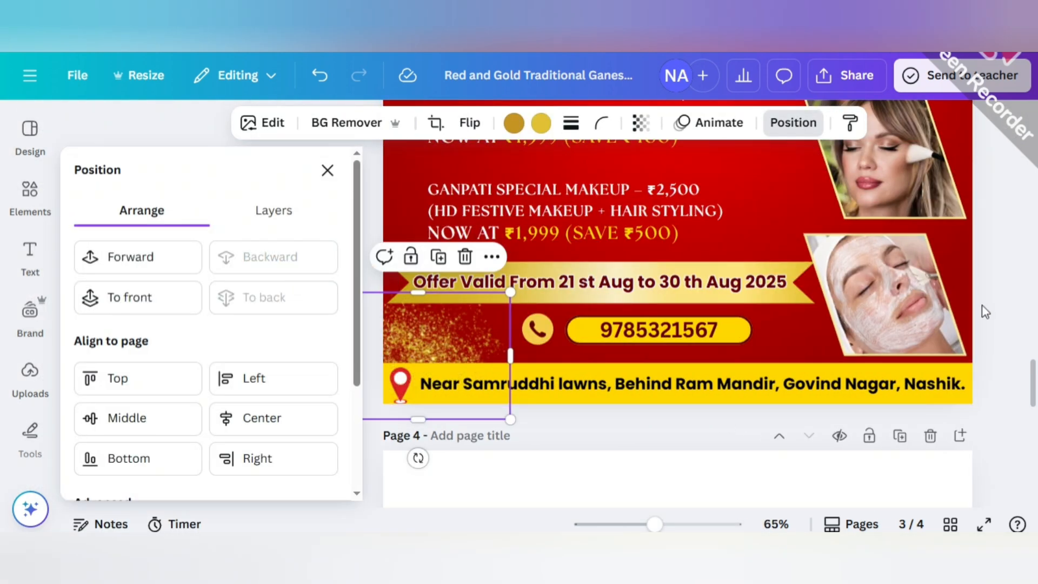
click(983, 306)
scroll(983, 307, up, 1)
scroll(983, 307, down, 1)
drag(319, 339, 324, 346)
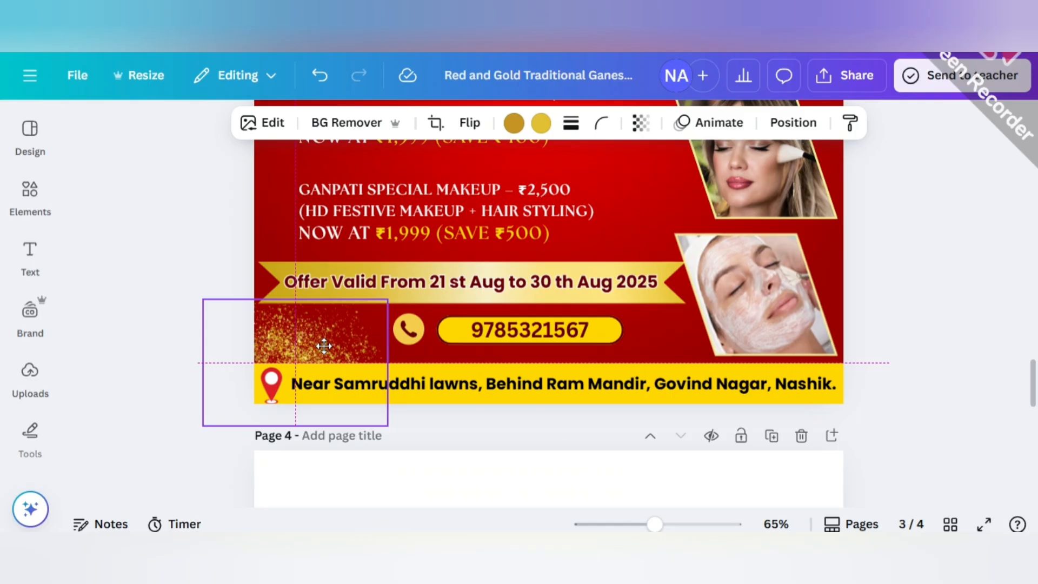
drag(389, 299, 314, 319)
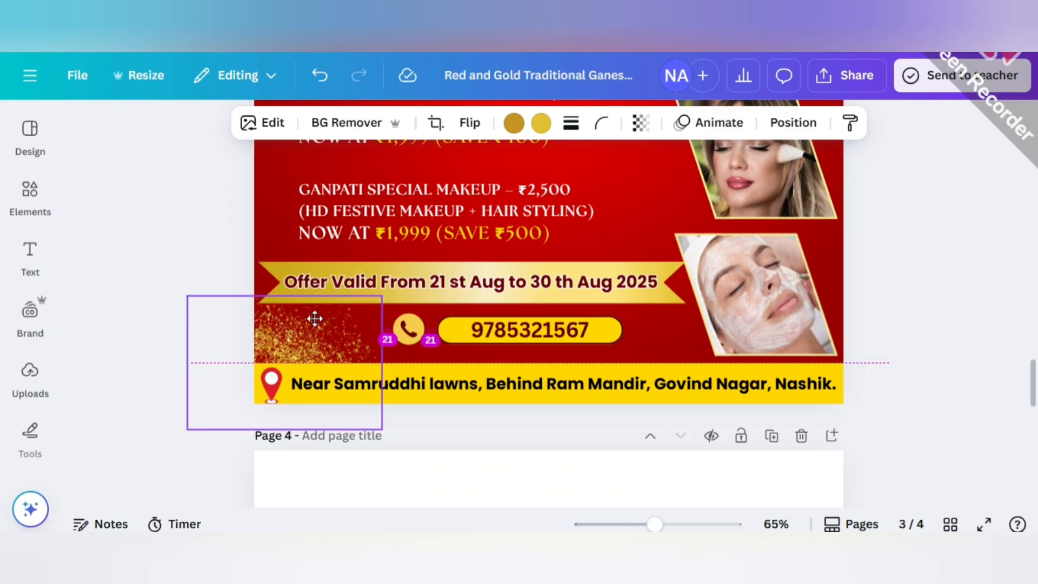
click(879, 267)
Fine-tune the size and position of the glitter splash in the poster's upper-right corner.
scroll(867, 283, up, 6)
click(809, 178)
drag(906, 211, 913, 217)
drag(814, 174, 819, 185)
click(903, 282)
Replace the elements search with SHINING STAR YELLOW.
click(32, 195)
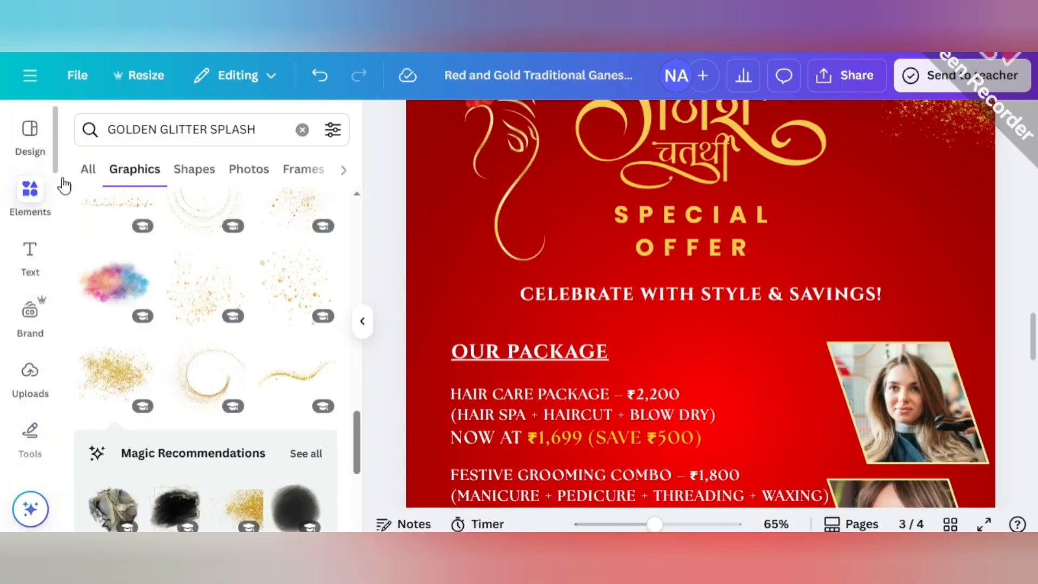
click(268, 128)
key(BackSpace)
key(BackSpace)
key(BackSpace)
key(BackSpace)
key(BackSpace)
key(BackSpace)
key(BackSpace)
key(BackSpace)
key(BackSpace)
key(BackSpace)
key(BackSpace)
key(BackSpace)
key(BackSpace)
key(BackSpace)
key(BackSpace)
key(BackSpace)
key(BackSpace)
key(BackSpace)
key(BackSpace)
key(BackSpace)
key(BackSpace)
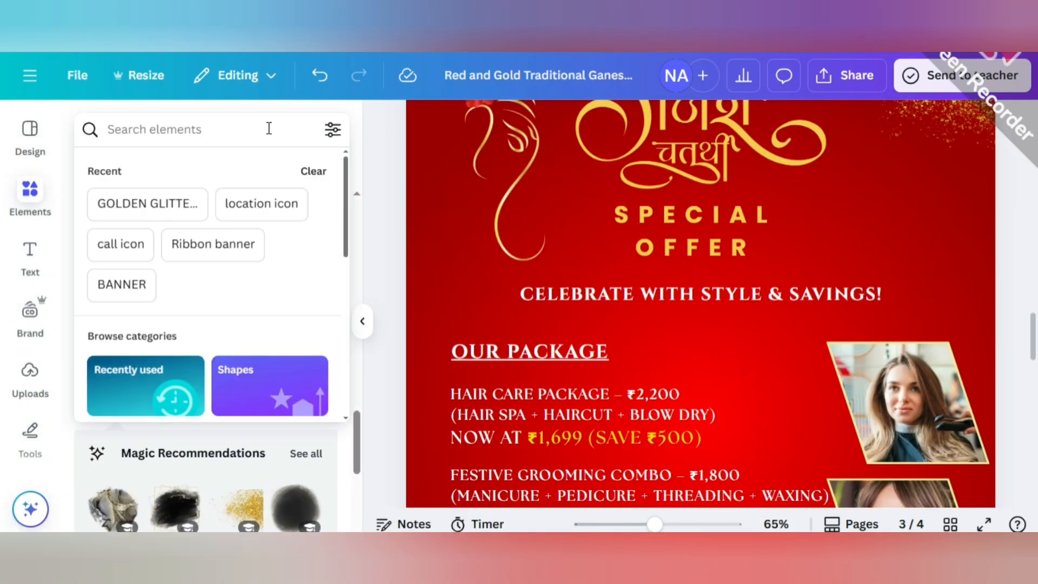
text(SHINING STA)
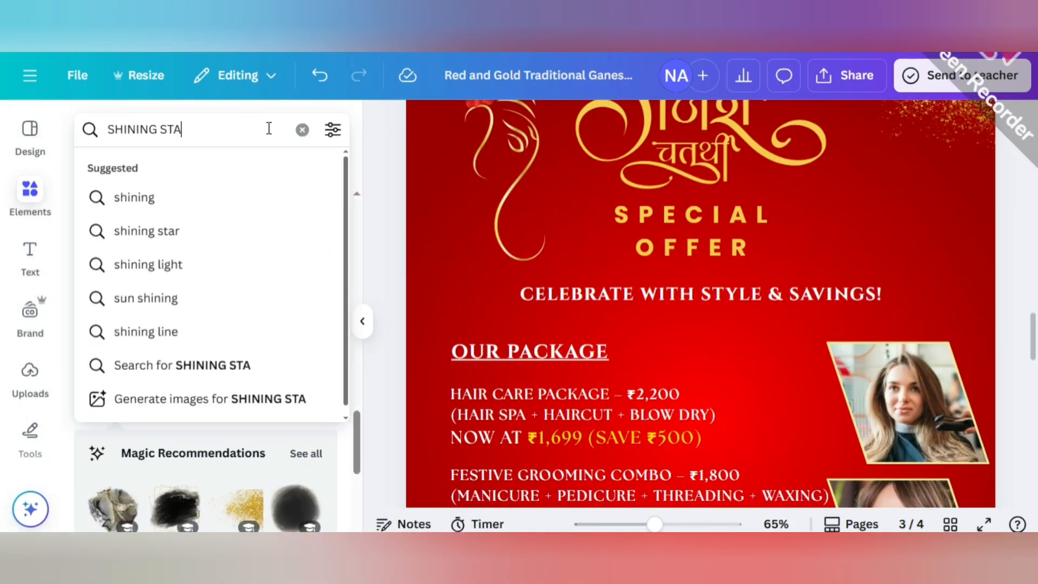
text(R YELLOW)
key(Return)
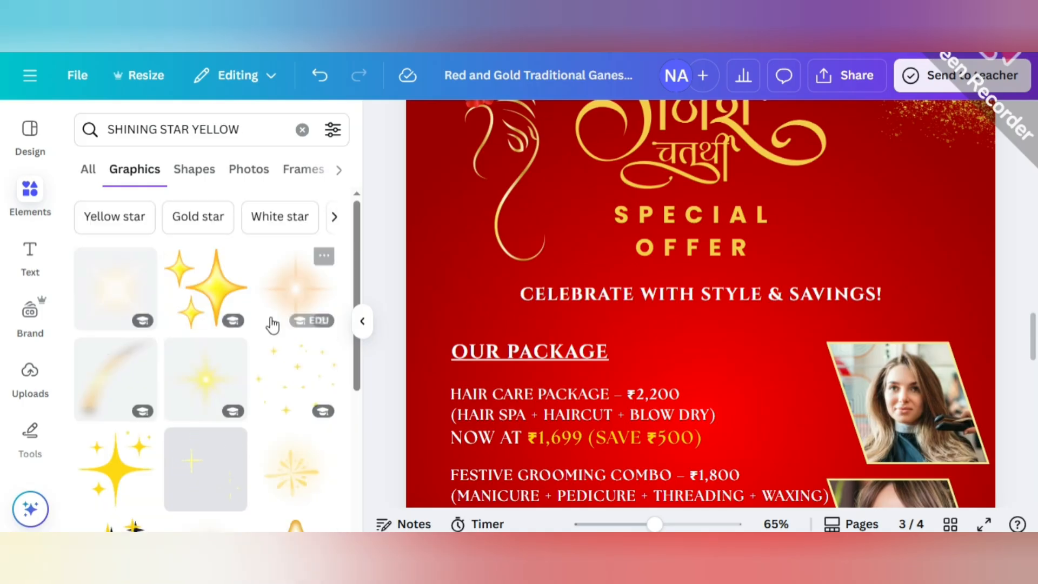
Try the glowing yellow star graphic, placing it beside the SPECIAL OFFER heading.
scroll(272, 324, down, 3)
click(205, 302)
drag(702, 377, 914, 213)
Add the white-orange cross-shaped light flare to page 3 and delete the yellow star beside the SPECIAL OFFER heading.
scroll(194, 368, down, 10)
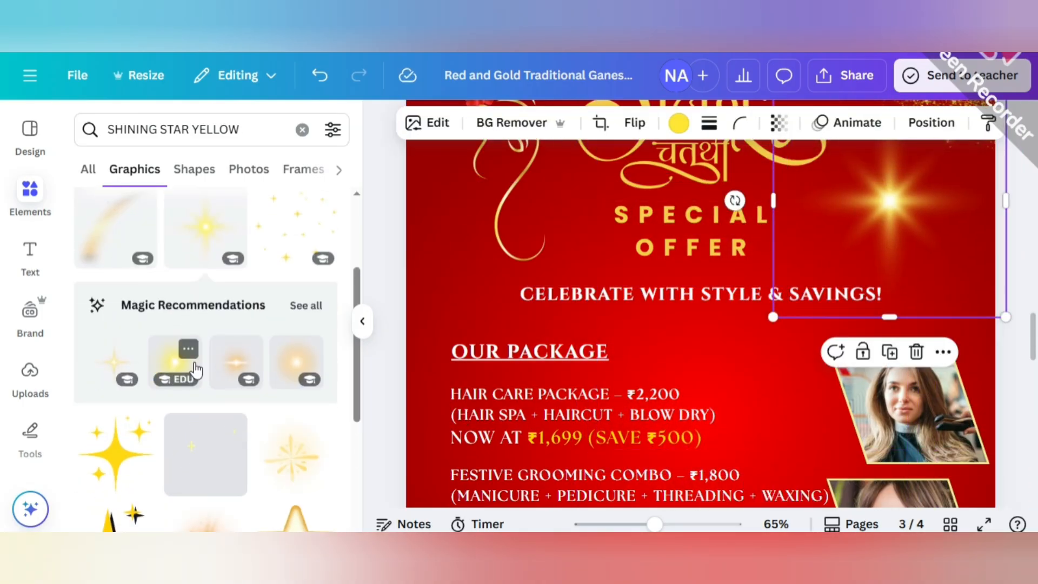
scroll(195, 366, down, 10)
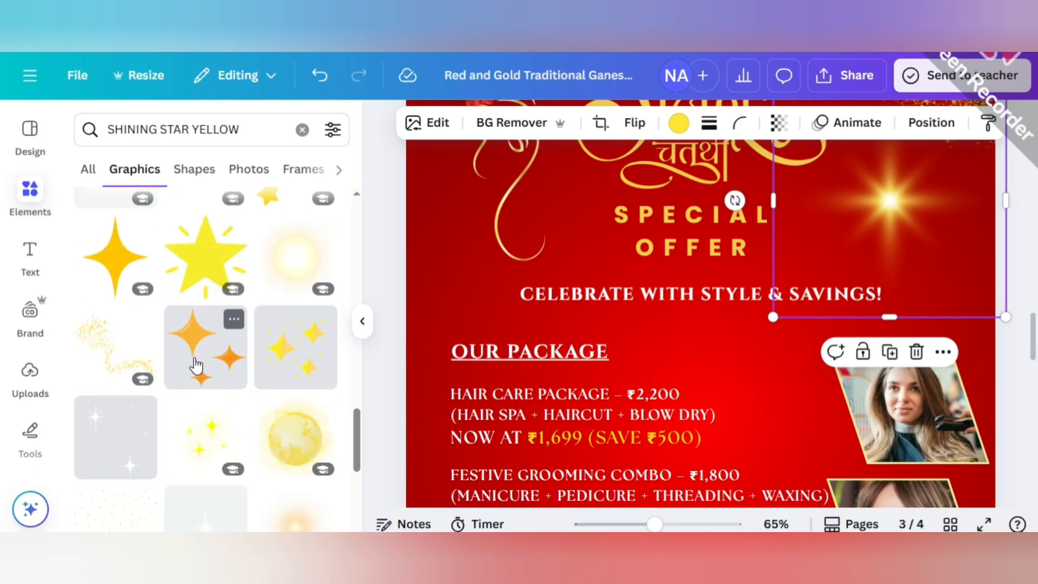
scroll(200, 366, down, 10)
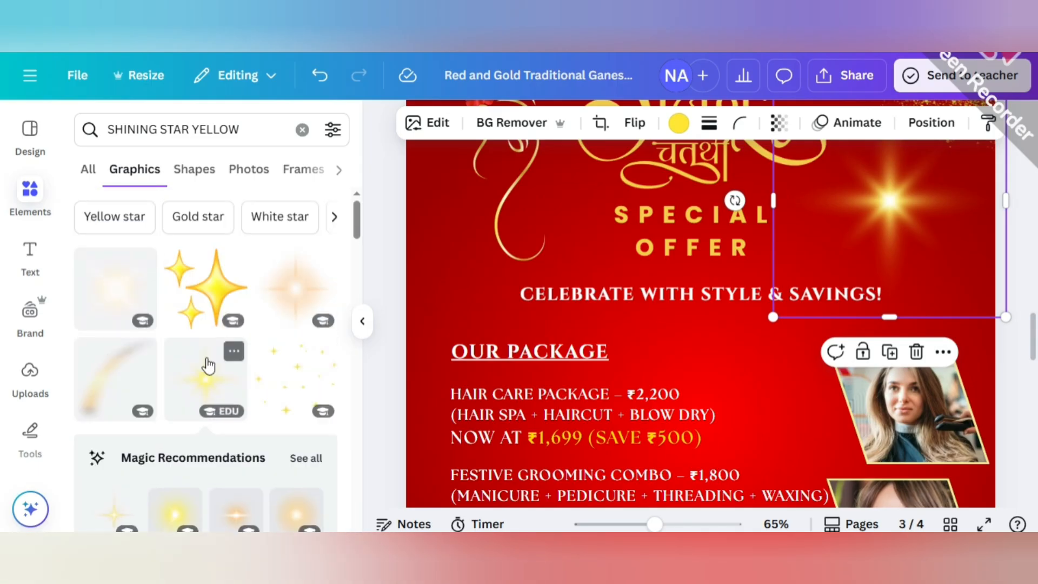
click(206, 362)
click(362, 321)
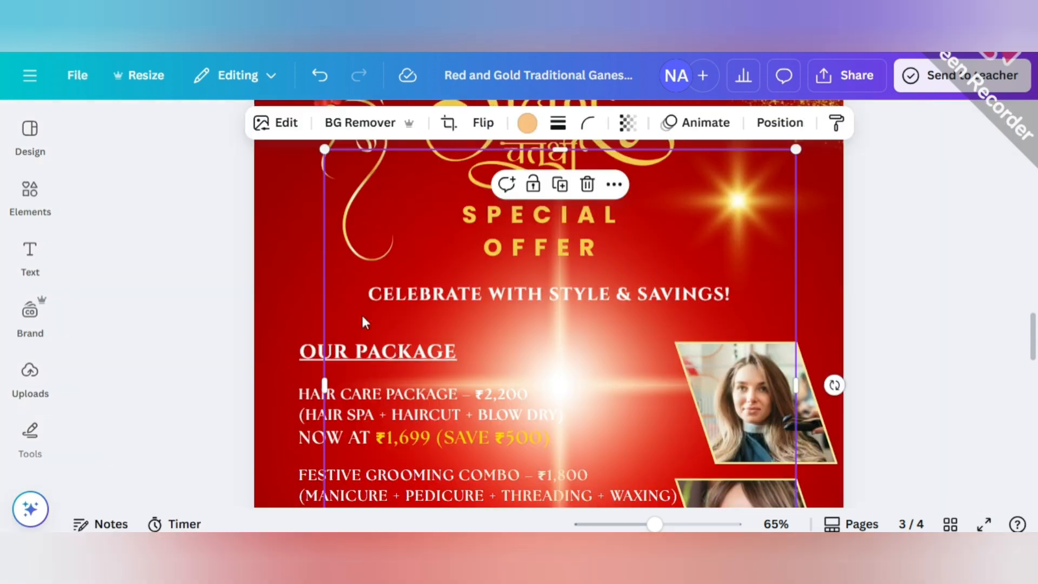
drag(554, 378, 465, 353)
click(739, 268)
click(766, 352)
Shrink the light flare to a small sparkle and place it on the poster's left edge beside the Ganesh line art.
drag(466, 424, 609, 283)
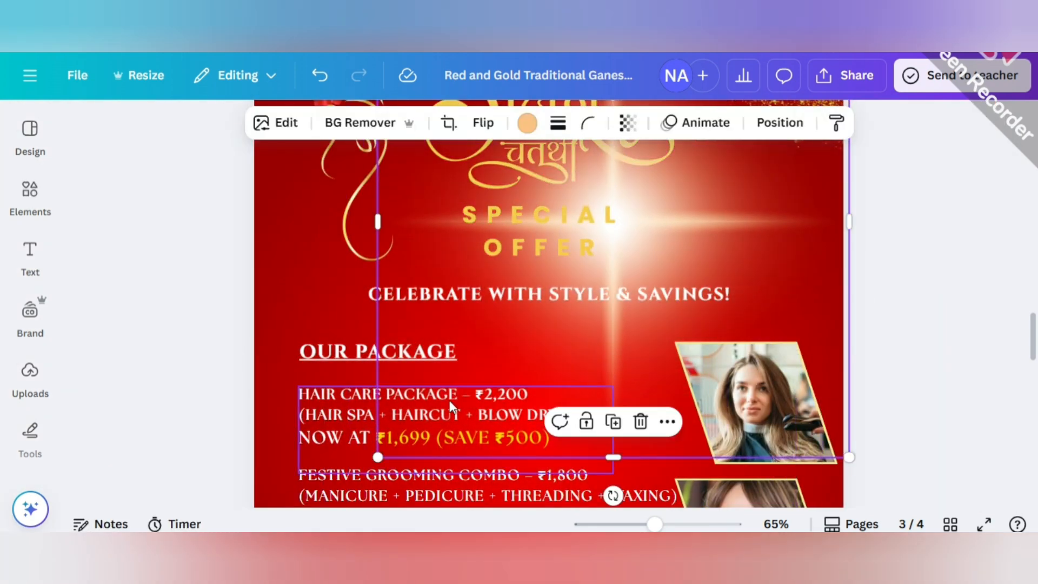
drag(379, 457, 651, 183)
drag(727, 162, 676, 280)
drag(598, 299, 696, 201)
drag(747, 170, 270, 264)
Place a smaller copy of the flare on the poster's right edge below the glitter and rotate it about -26°.
drag(654, 525, 625, 526)
click(462, 303)
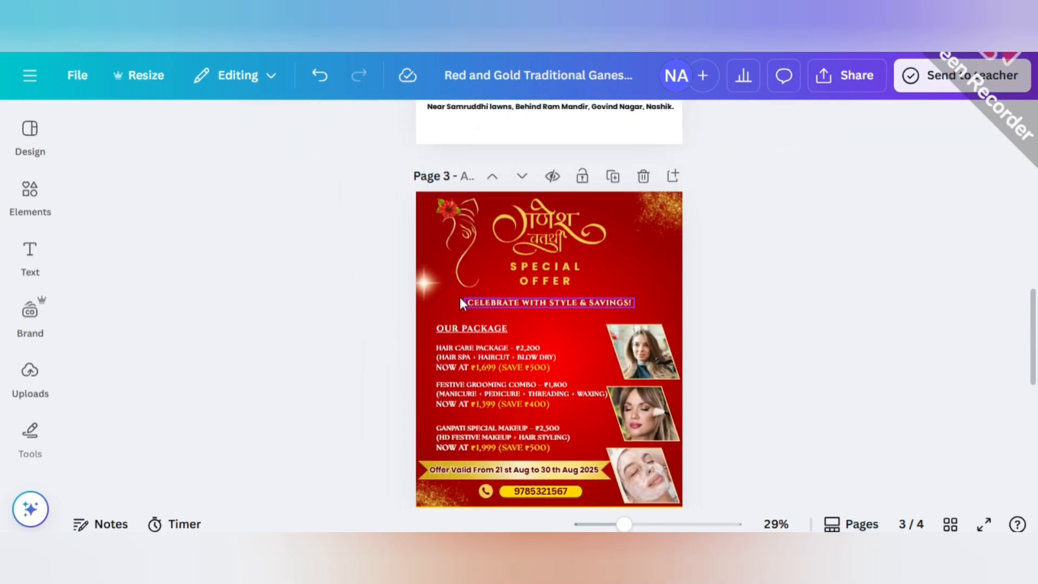
drag(432, 292, 673, 258)
drag(684, 310, 706, 333)
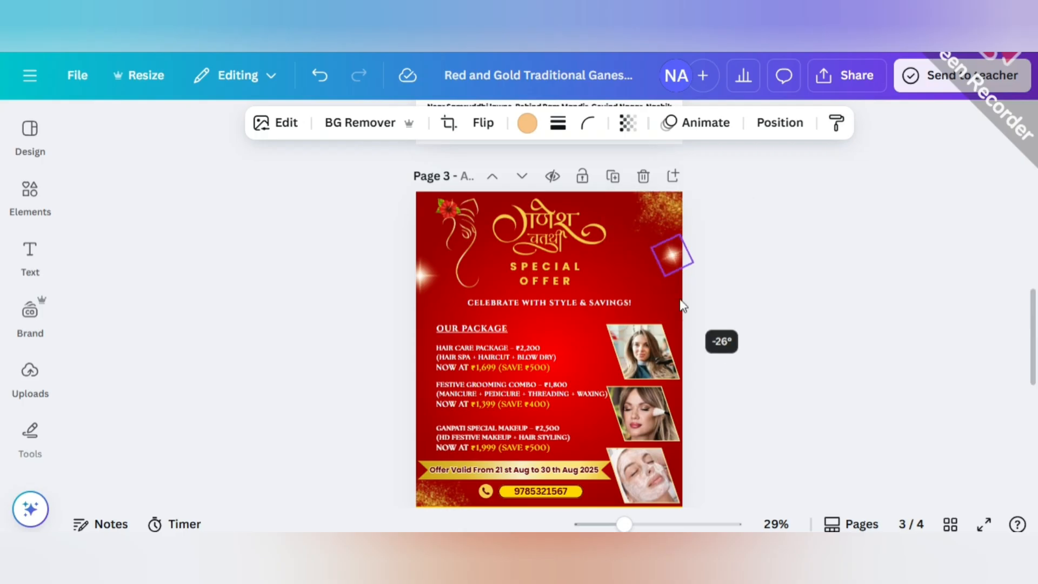
click(723, 274)
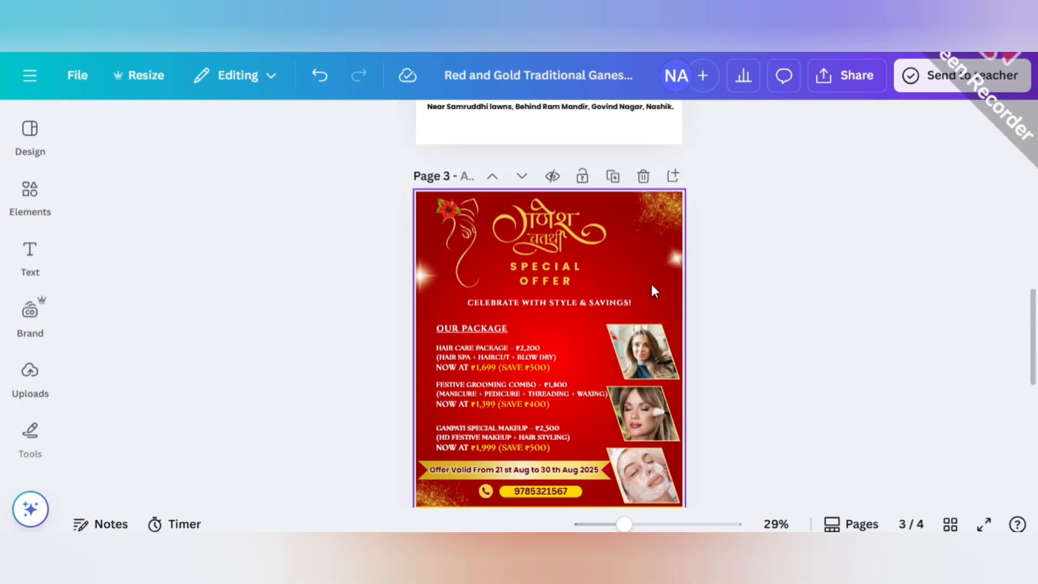
Place another copy of the tilted flare on the right edge beside the facial photo and adjust its size.
scroll(654, 292, down, 2)
drag(673, 175, 672, 362)
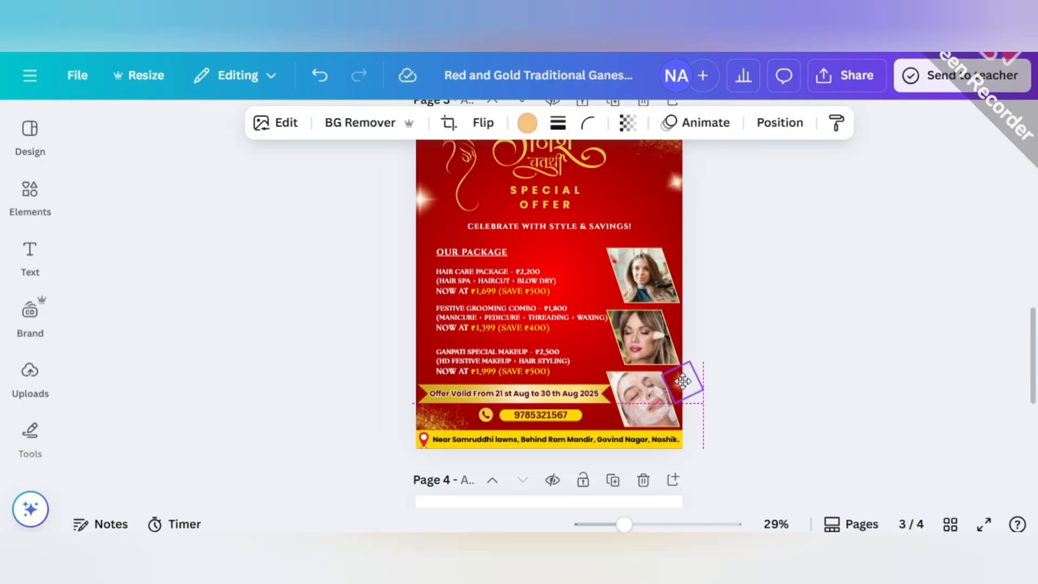
drag(691, 438, 656, 415)
click(742, 384)
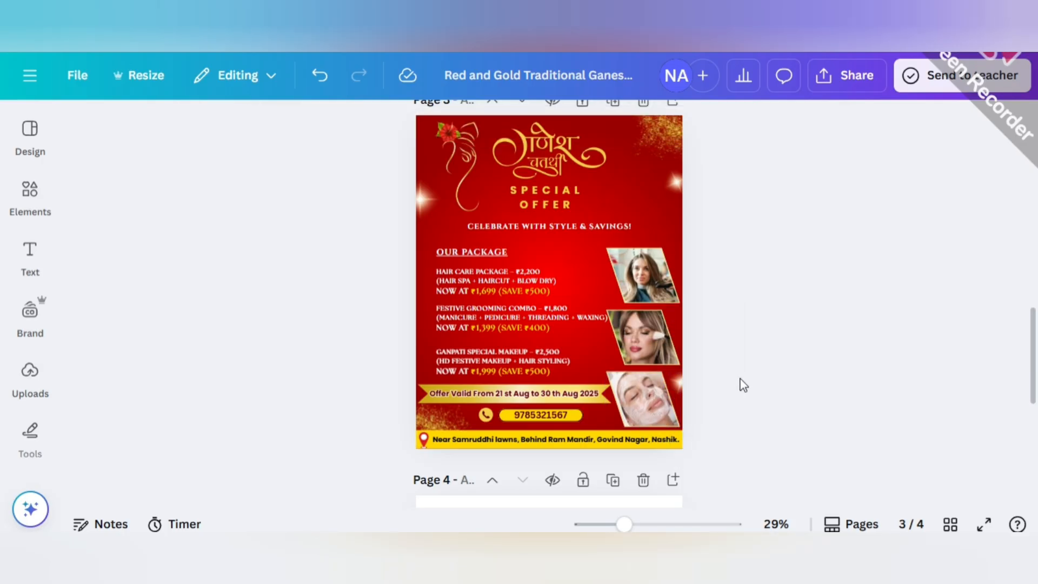
Nudge the flare on the poster's left edge into its position beside the Ganesh line art.
scroll(742, 386, up, 2)
scroll(741, 386, down, 2)
click(424, 208)
drag(425, 206, 425, 200)
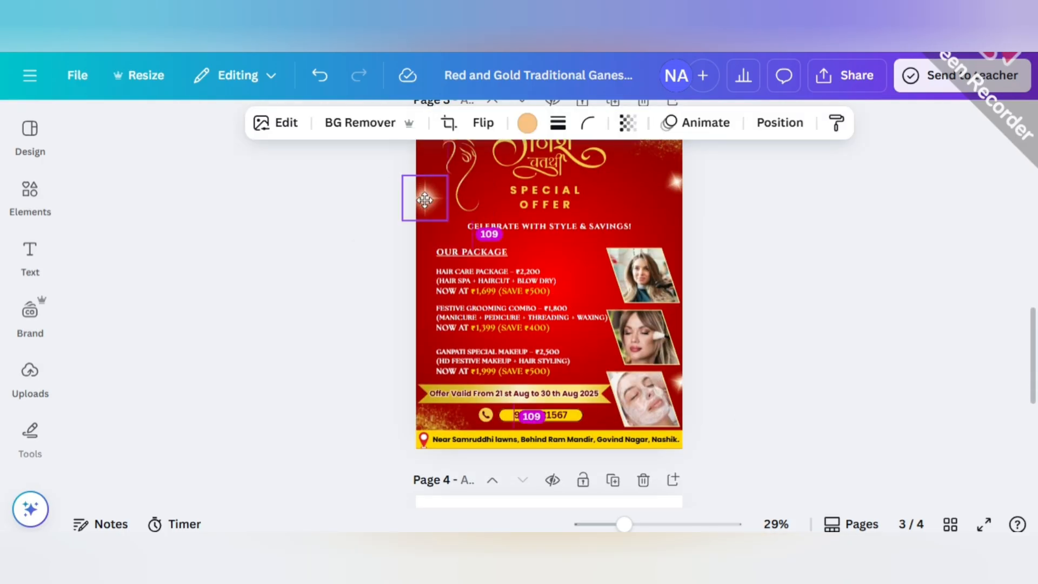
Search the elements library for "LOGO FOR BEAUTY SALON" and limit the results to graphics.
click(382, 229)
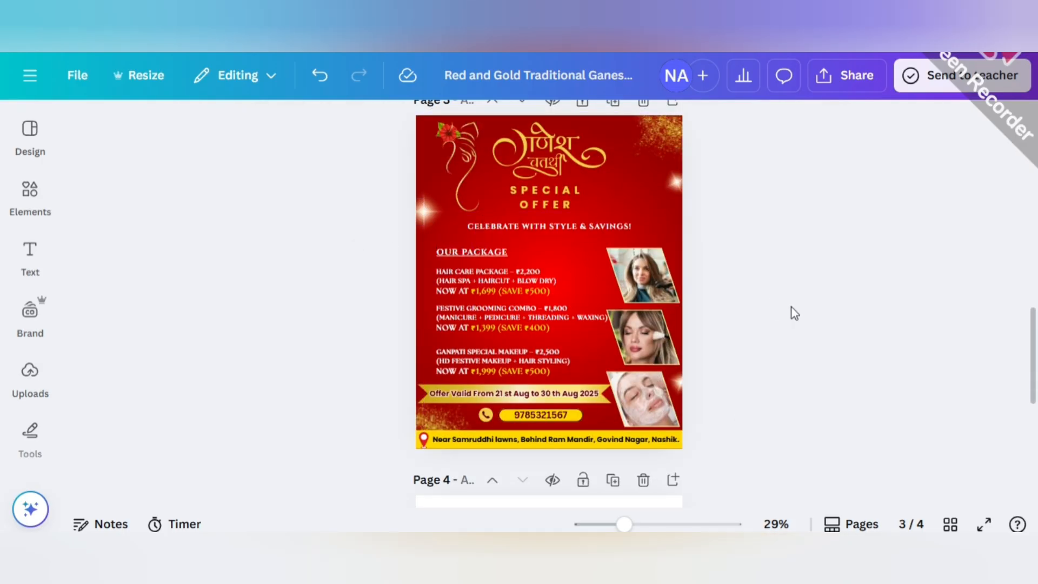
drag(625, 524, 627, 524)
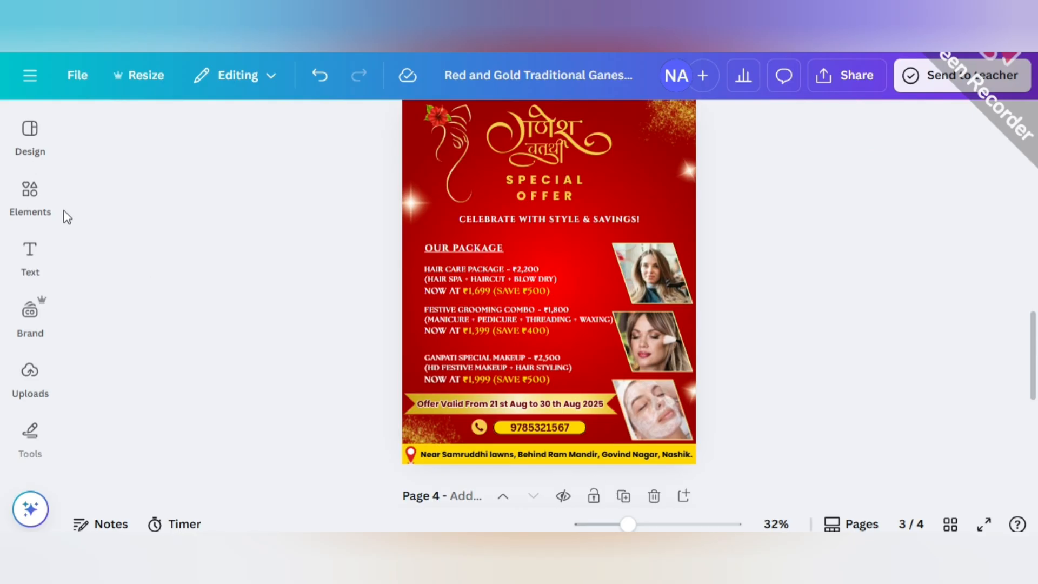
click(30, 195)
click(302, 130)
text(LOGO)
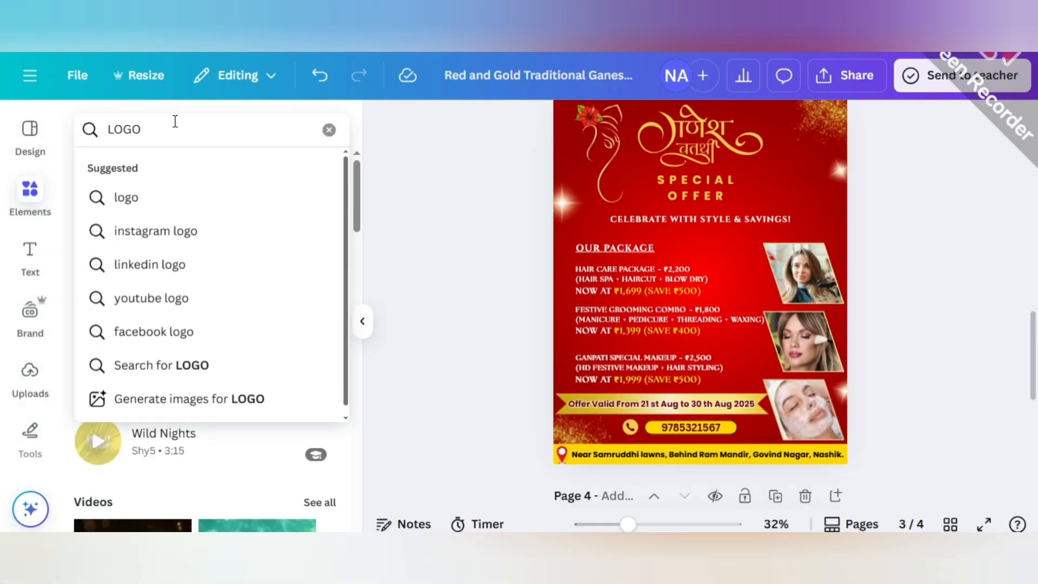
text( FOR BEAUTY SALON)
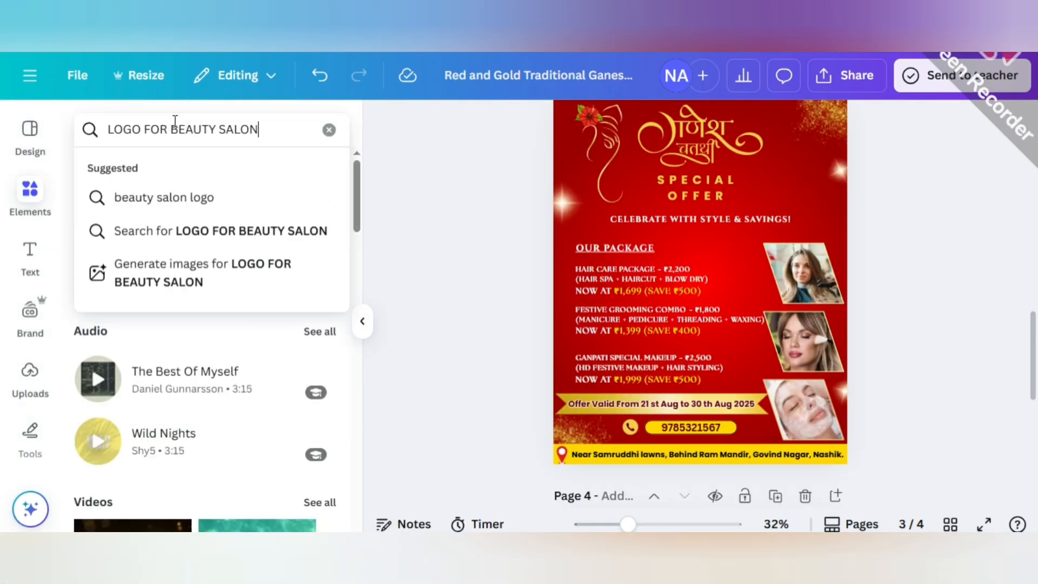
key(Return)
click(136, 171)
scroll(161, 254, down, 10)
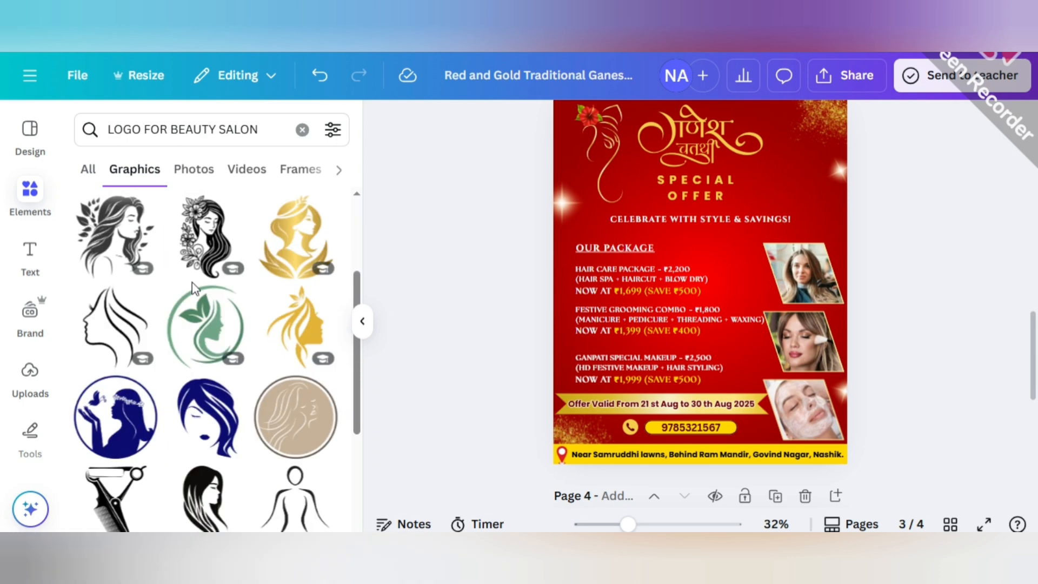
Try the gold woman's-face graphic with leaf-shaped hair as the poster's logo.
scroll(194, 298, down, 10)
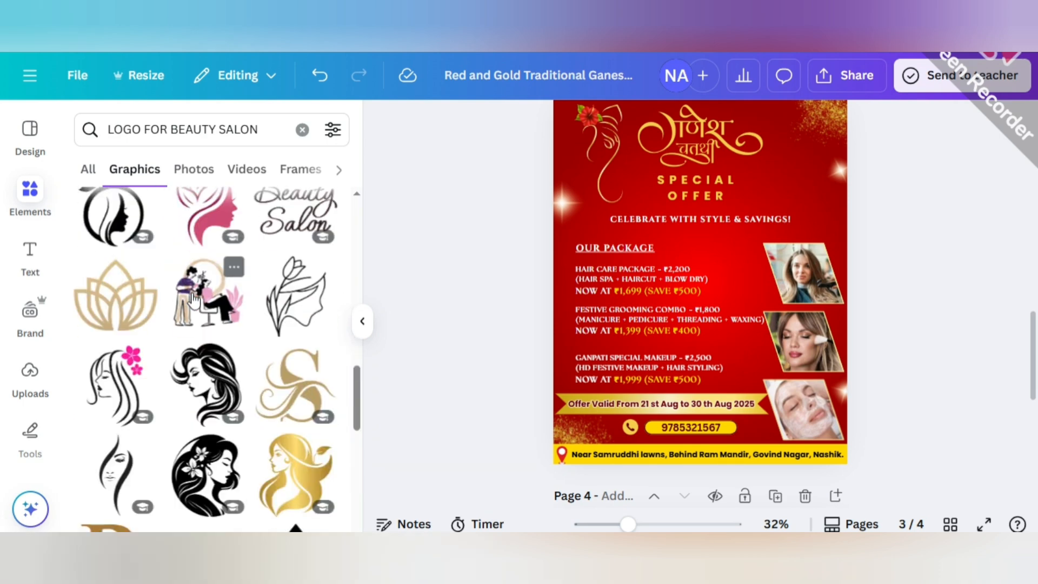
scroll(195, 302, down, 10)
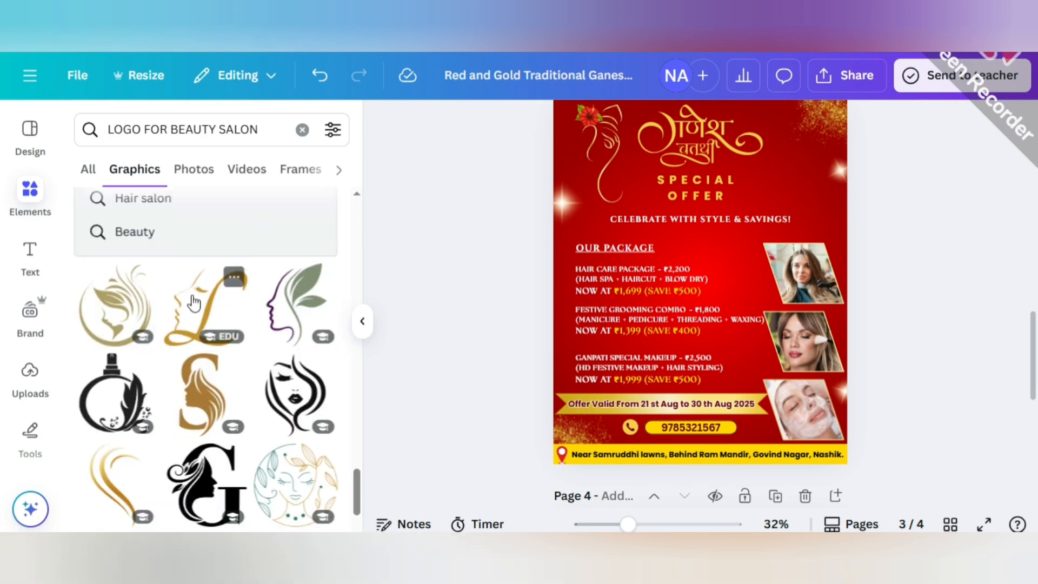
scroll(193, 302, down, 10)
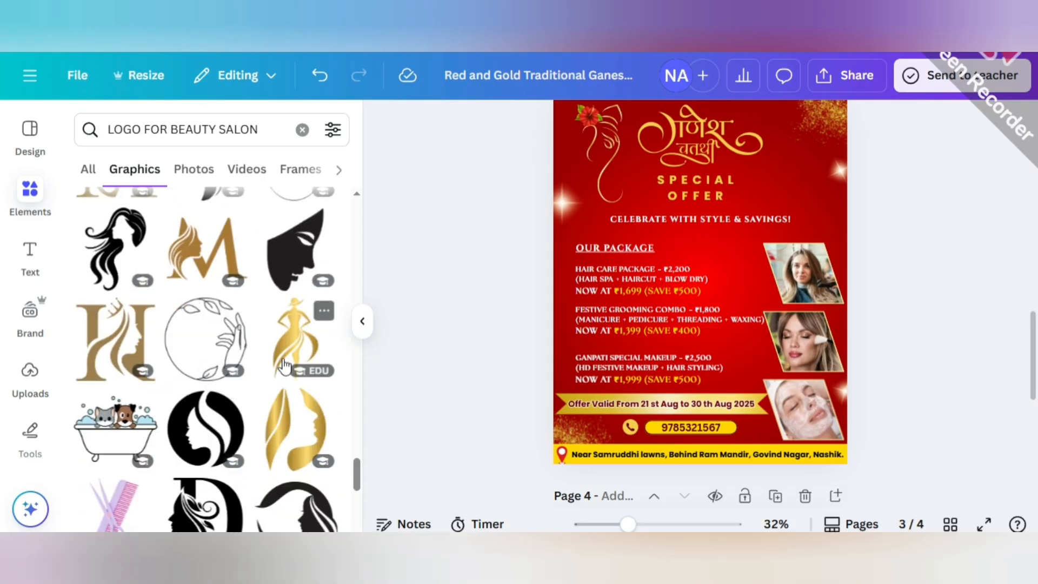
scroll(286, 366, up, 6)
click(121, 430)
Add the golden long-haired woman graphic as the logo, shrink it and remove the first gold face logo.
scroll(265, 357, up, 4)
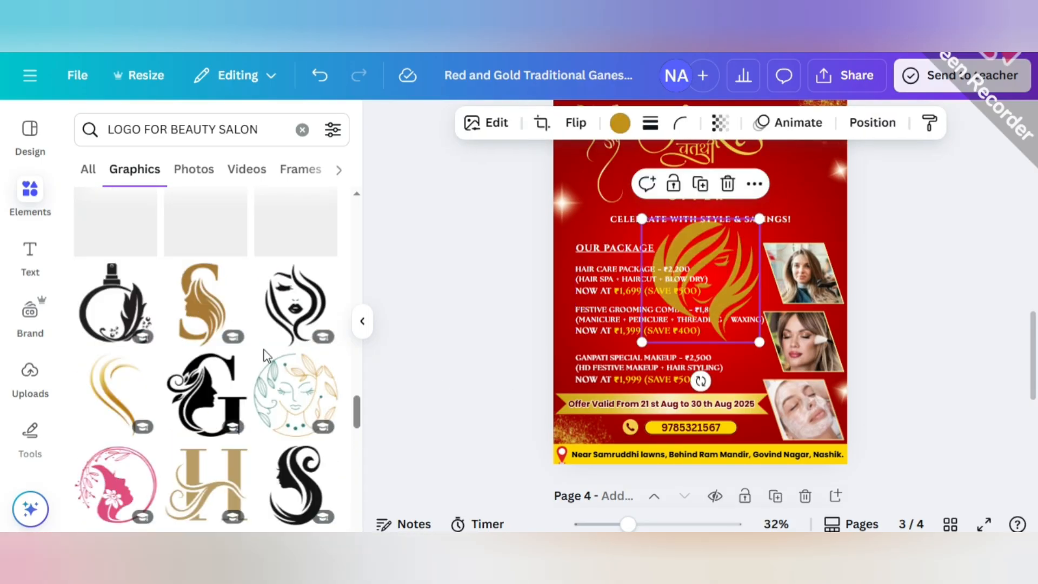
scroll(265, 355, up, 10)
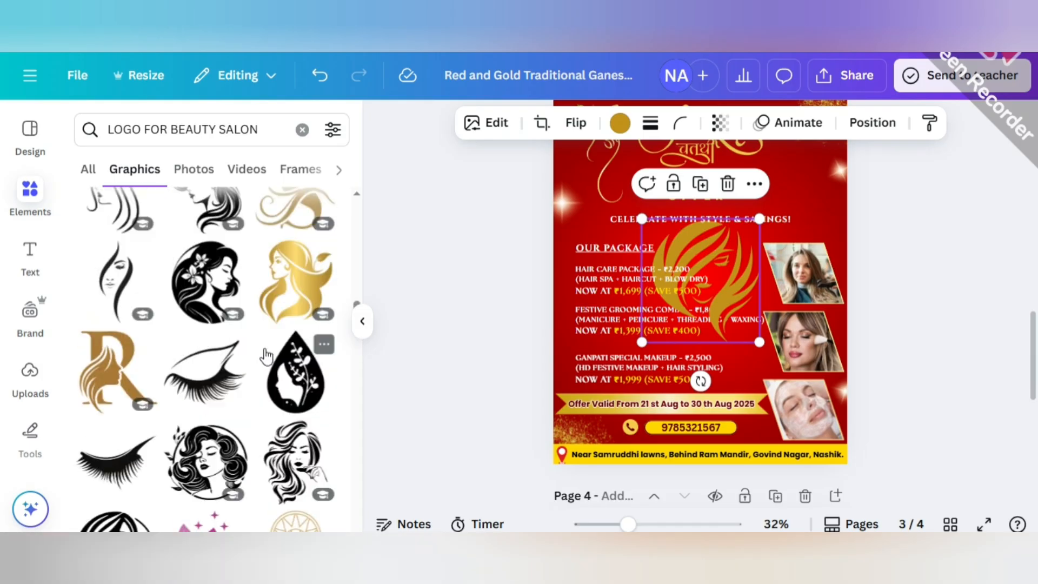
scroll(266, 356, up, 2)
click(284, 374)
drag(722, 328, 750, 328)
click(362, 322)
drag(459, 417, 617, 234)
click(561, 273)
click(592, 268)
click(575, 182)
Place the golden woman logo over the glitter in the poster's upper-right corner.
scroll(661, 270, up, 2)
drag(628, 525, 656, 525)
drag(749, 405, 731, 342)
drag(668, 403, 758, 300)
click(856, 251)
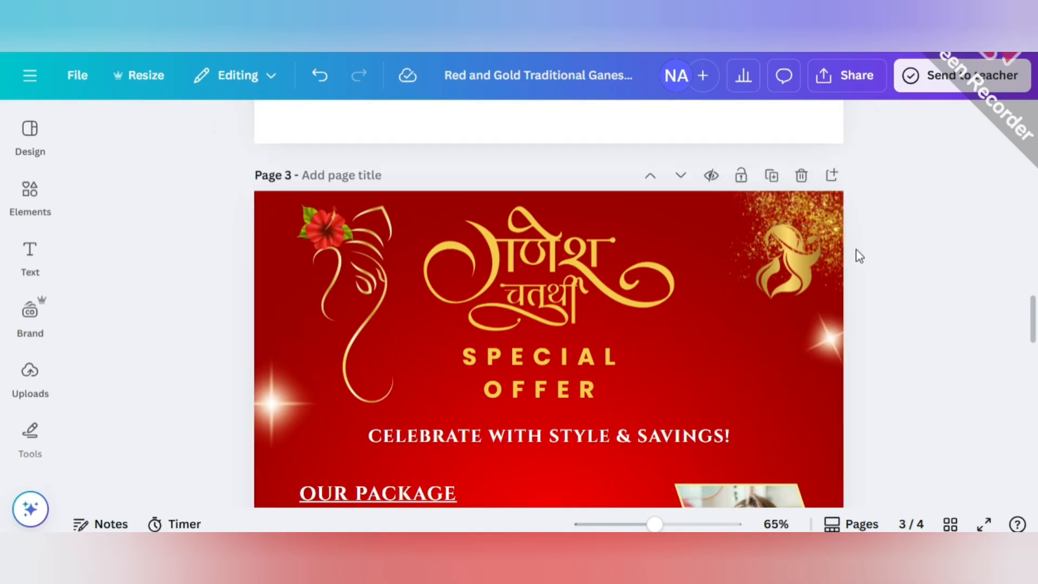
Move the glitter further into the poster's upper-right corner and reposition the woman logo beside it.
drag(816, 220, 855, 203)
click(913, 334)
drag(802, 264, 781, 258)
drag(802, 292, 805, 262)
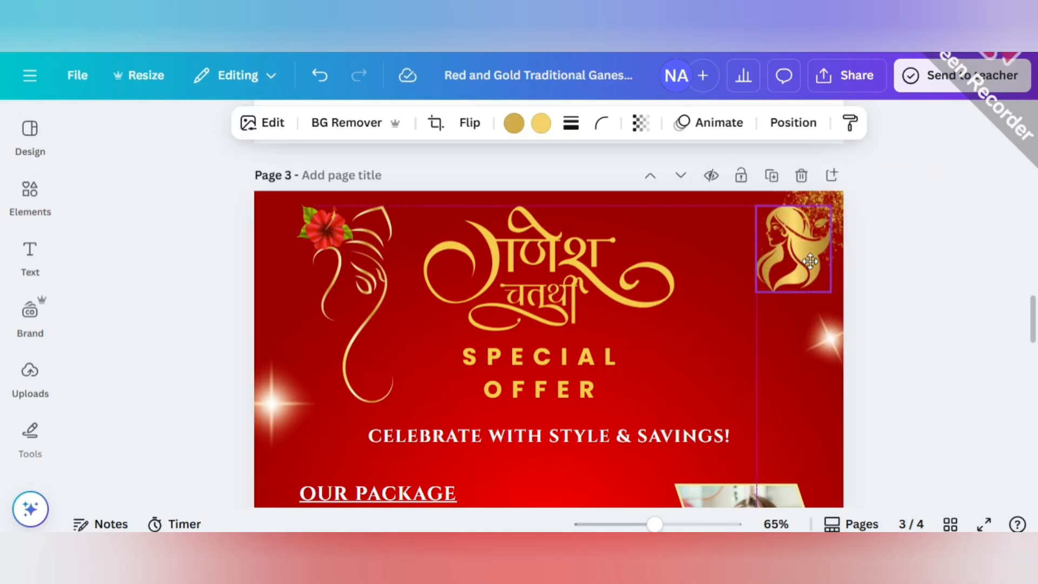
click(911, 301)
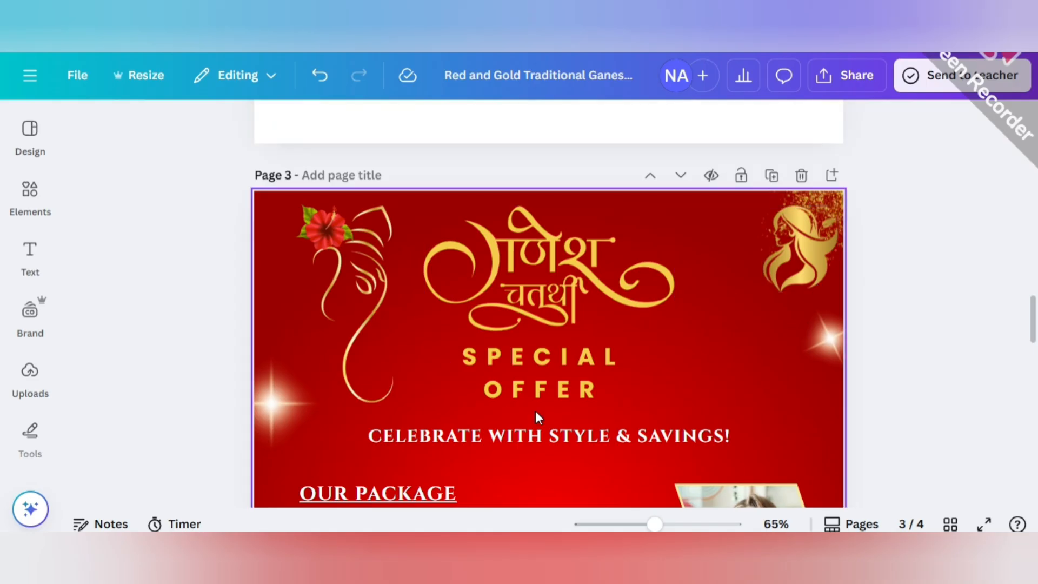
Place a copy of the "CELEBRATE WITH STYLE & SAVINGS!" text below the woman logo and narrow its text box.
click(539, 436)
drag(539, 436, 714, 369)
drag(880, 373, 798, 337)
Replace the copied text with the salon name "SAKHI SALON & ACADEMY".
double_click(772, 344)
text(S)
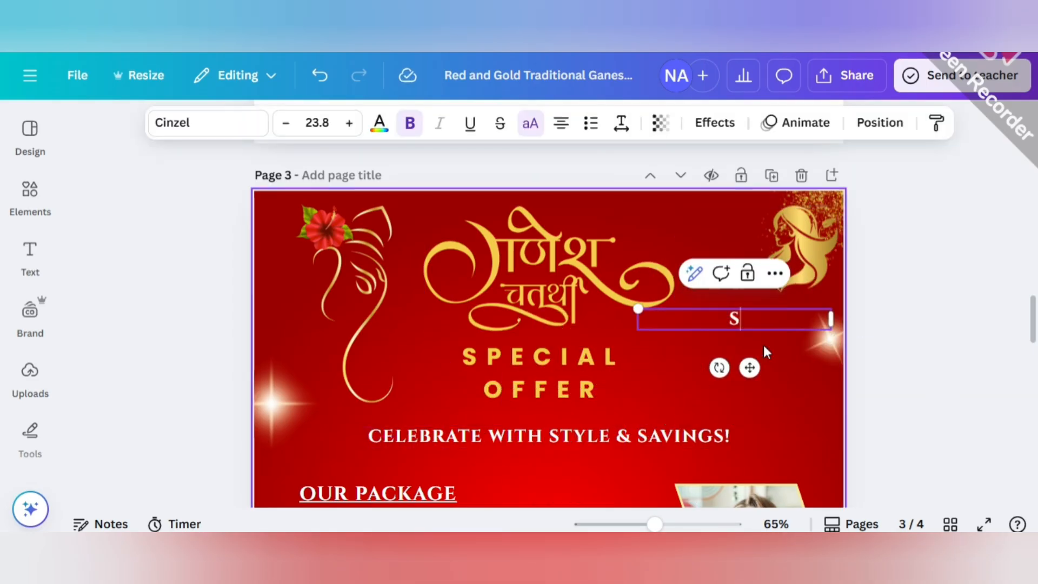
text(AKHI SALO)
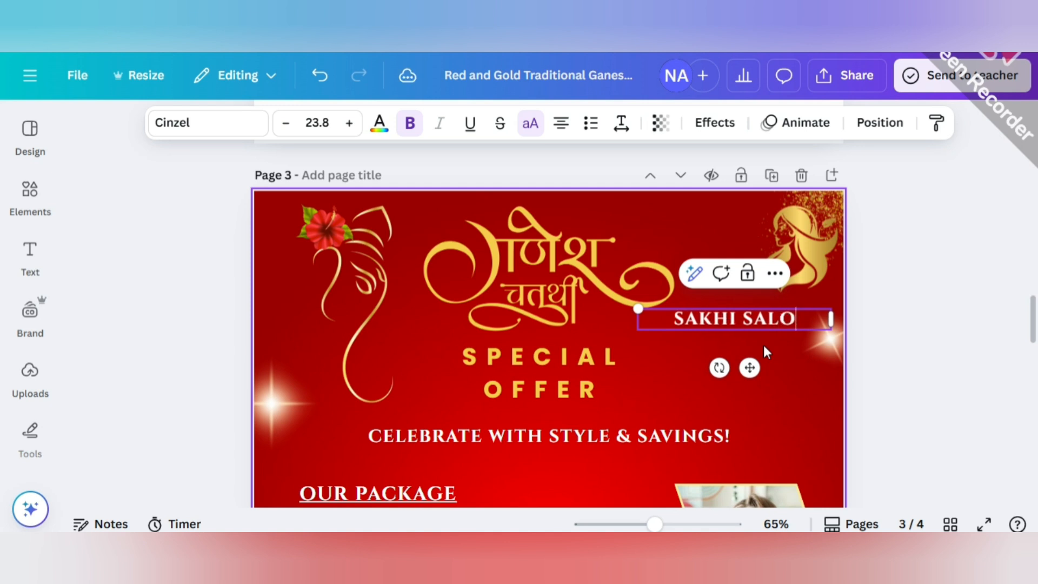
key(BackSpace)
key(BackSpace)
key(BackSpace)
key(BackSpace)
text(SALON)
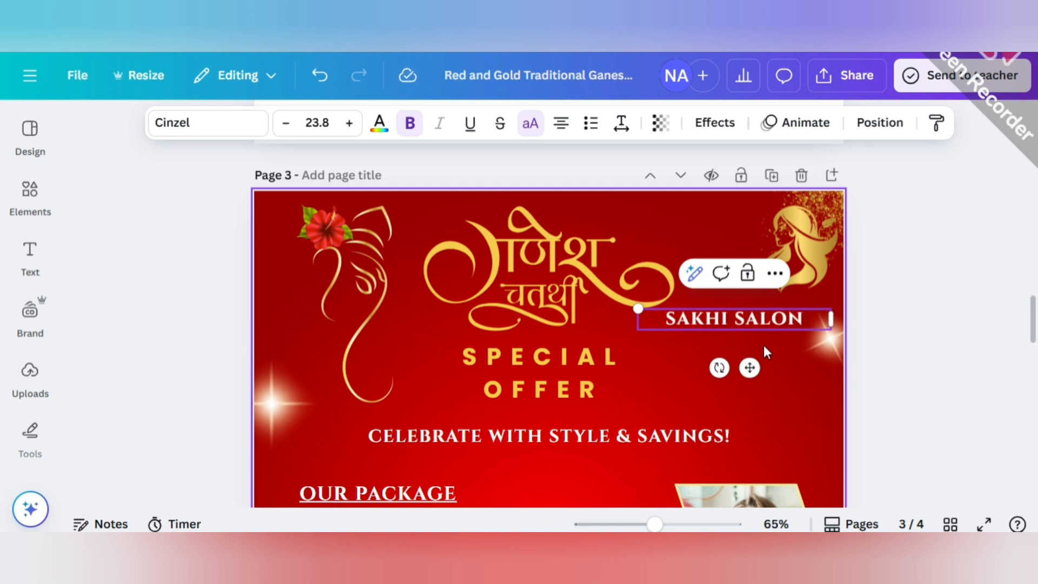
text( & ACADEMY)
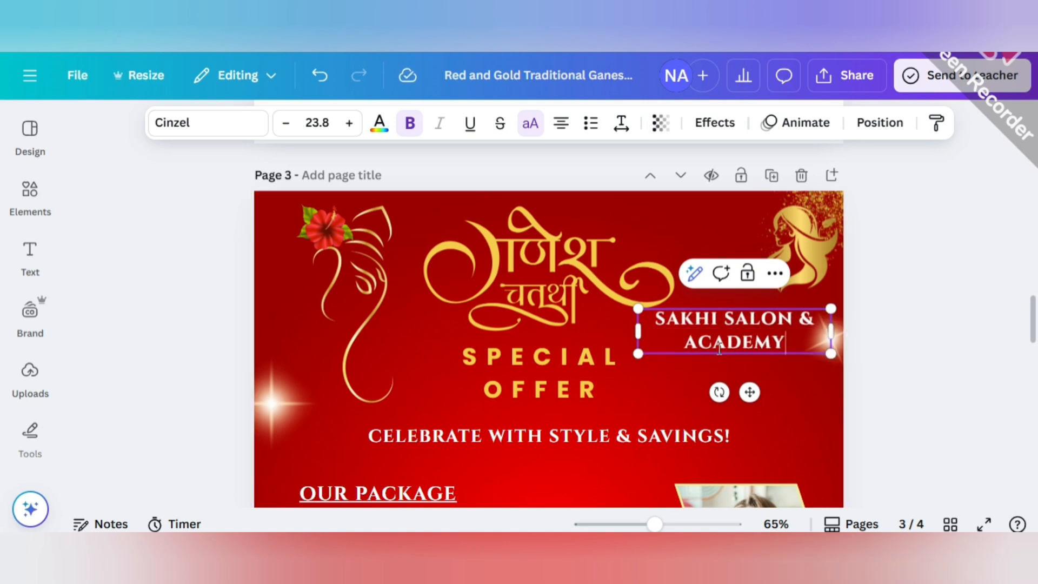
Shrink the salon name to font size 11.7 and place it directly beneath the woman logo.
drag(638, 353, 806, 307)
click(873, 331)
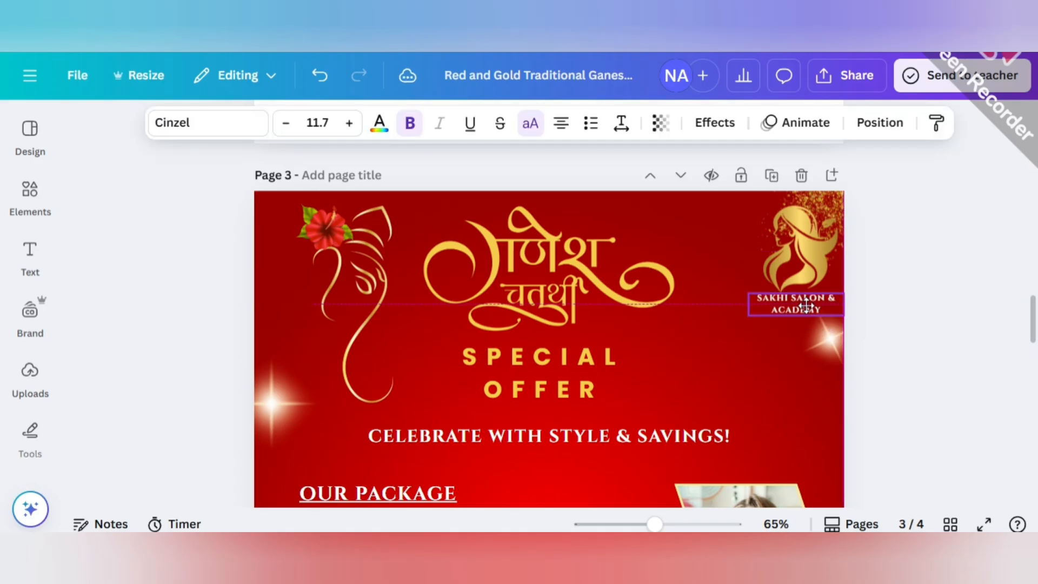
click(844, 329)
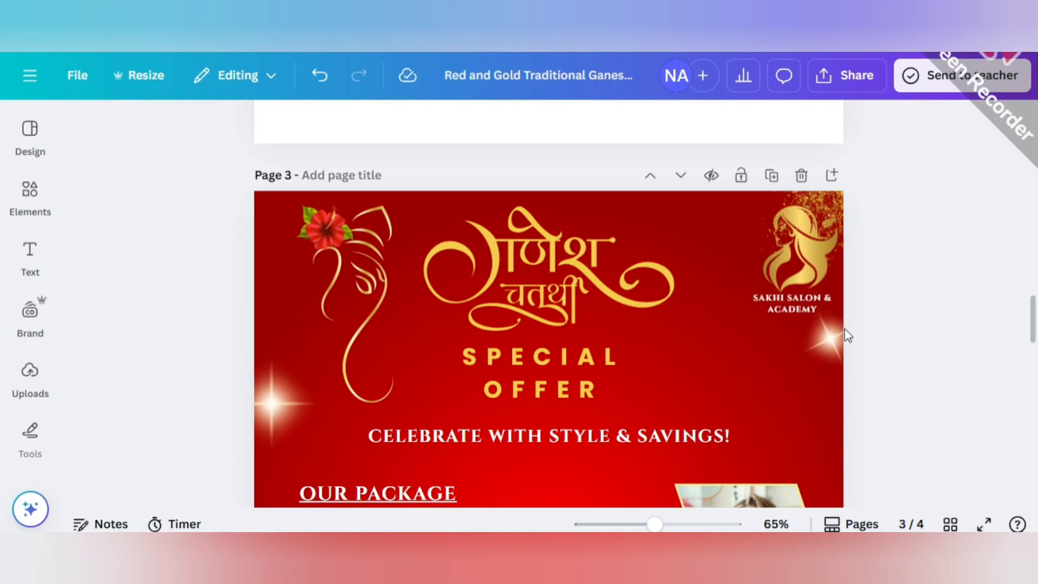
Nudge the woman logo slightly up above the salon name and shift the glitter further into the corner.
click(810, 264)
drag(810, 264, 808, 261)
click(847, 225)
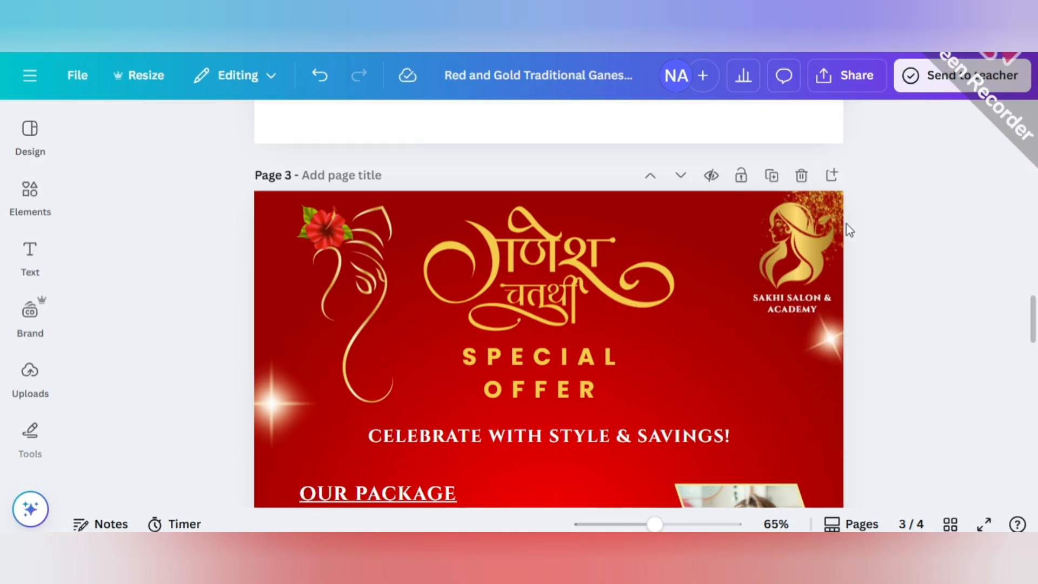
click(840, 210)
drag(840, 210, 854, 198)
click(956, 296)
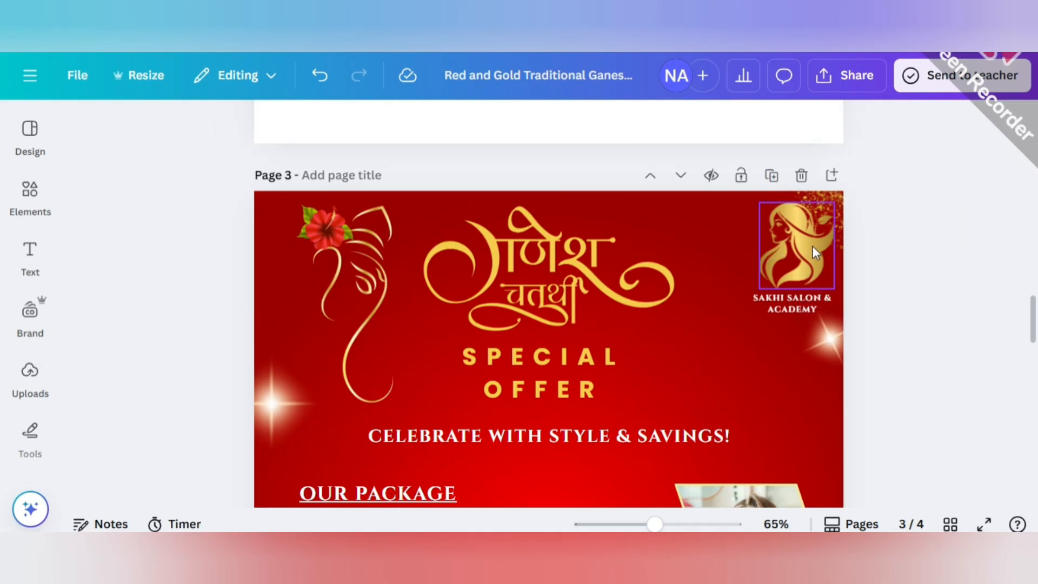
Adjust the salon name's position beneath the woman logo and change its font to Poppins.
click(813, 248)
drag(654, 523, 674, 524)
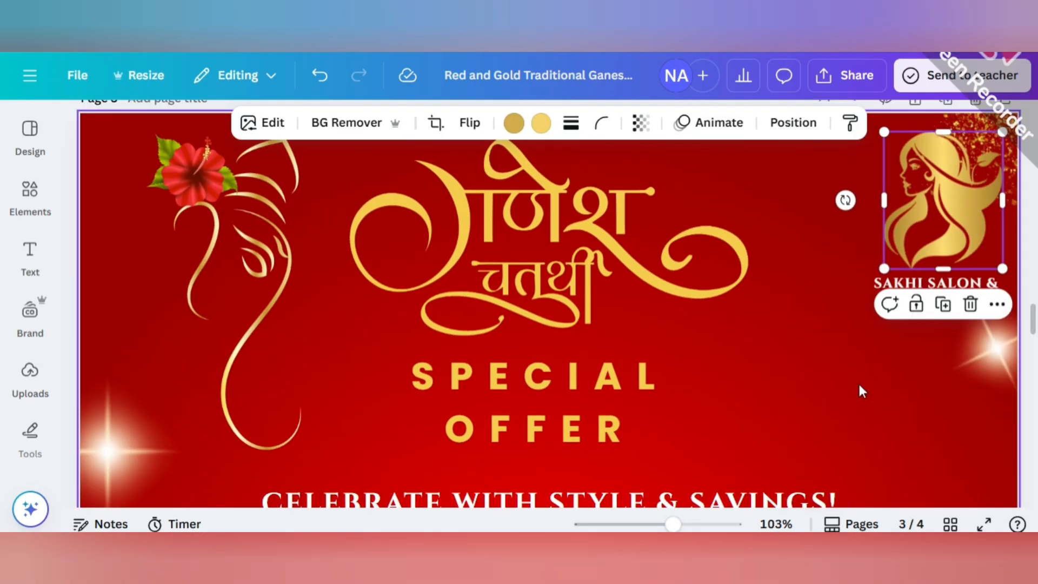
scroll(919, 332, up, 2)
drag(926, 361, 910, 369)
click(208, 122)
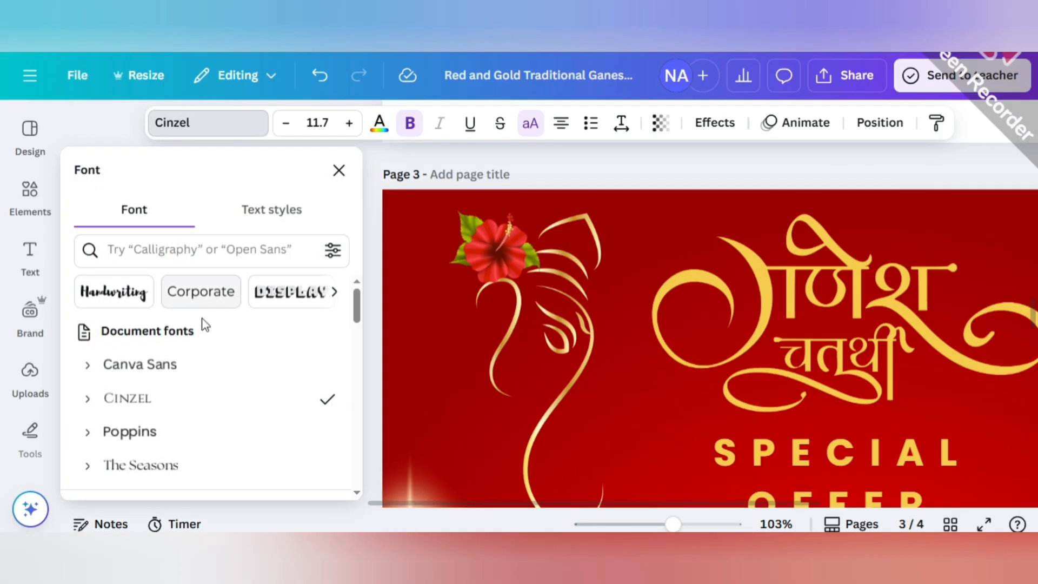
scroll(162, 335, down, 5)
scroll(149, 349, down, 10)
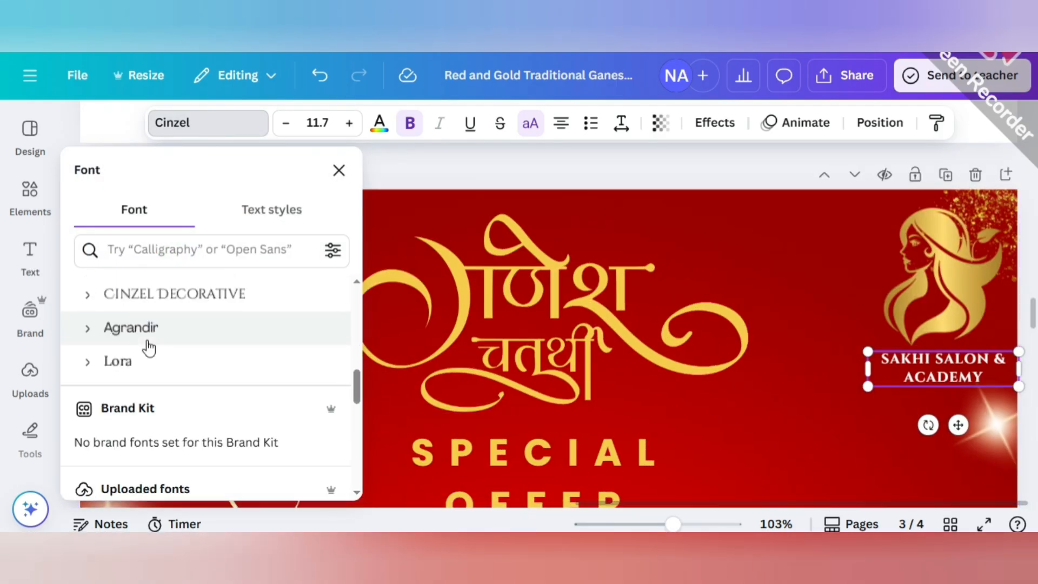
click(151, 331)
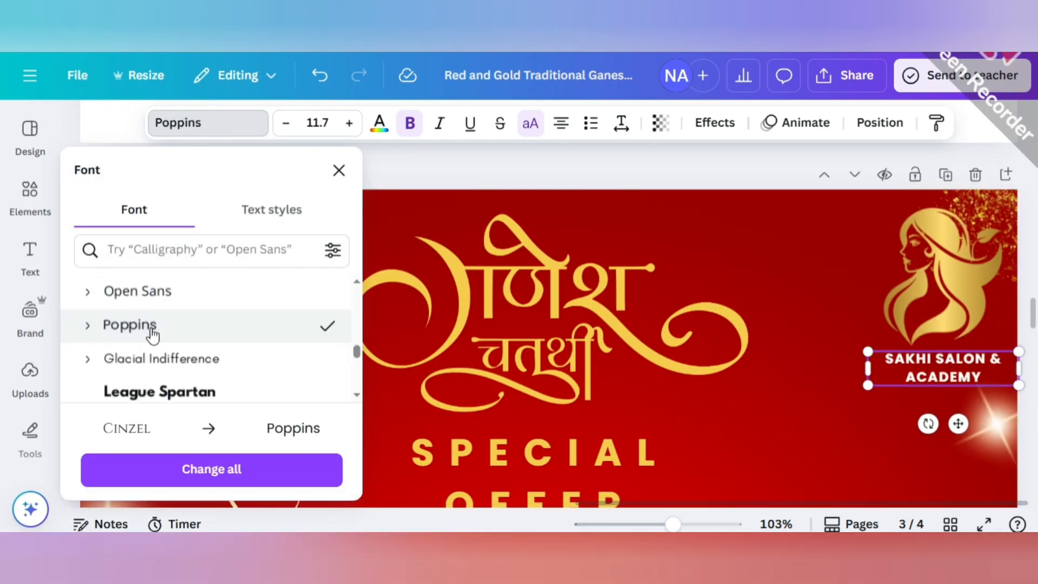
Apply the Outline text effect to the salon name.
click(715, 122)
scroll(179, 325, down, 3)
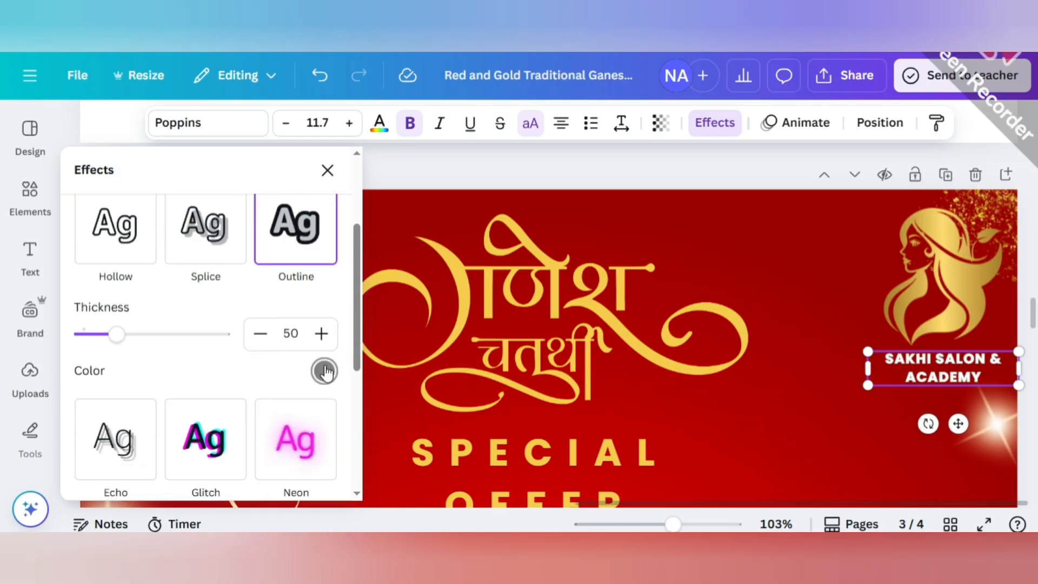
click(324, 371)
click(403, 176)
scroll(487, 324, down, 2)
Give the "CELEBRATE WITH STYLE & SAVINGS!" tagline an Outline text effect in black.
click(526, 404)
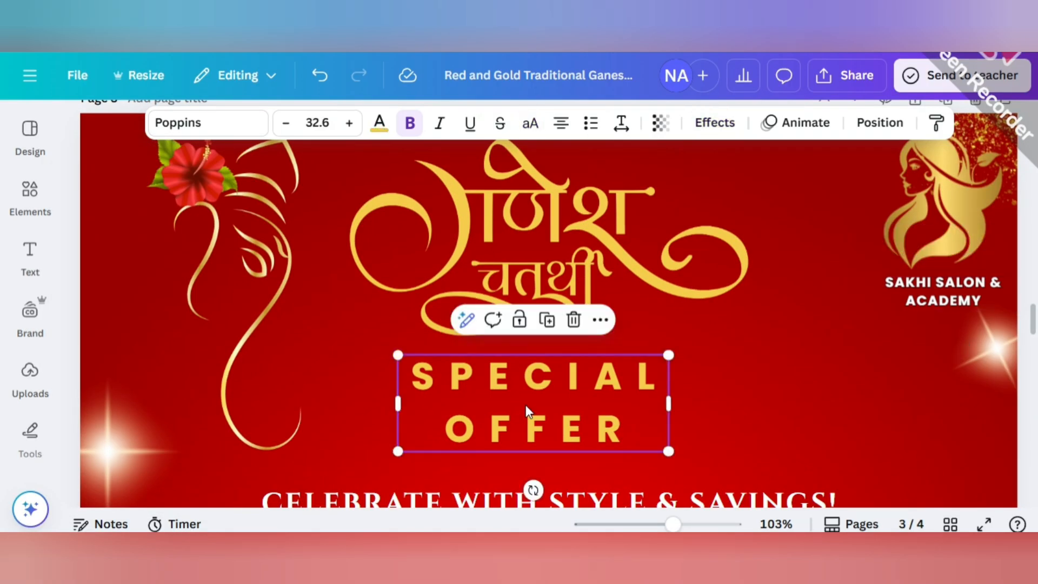
scroll(378, 373, down, 3)
click(417, 353)
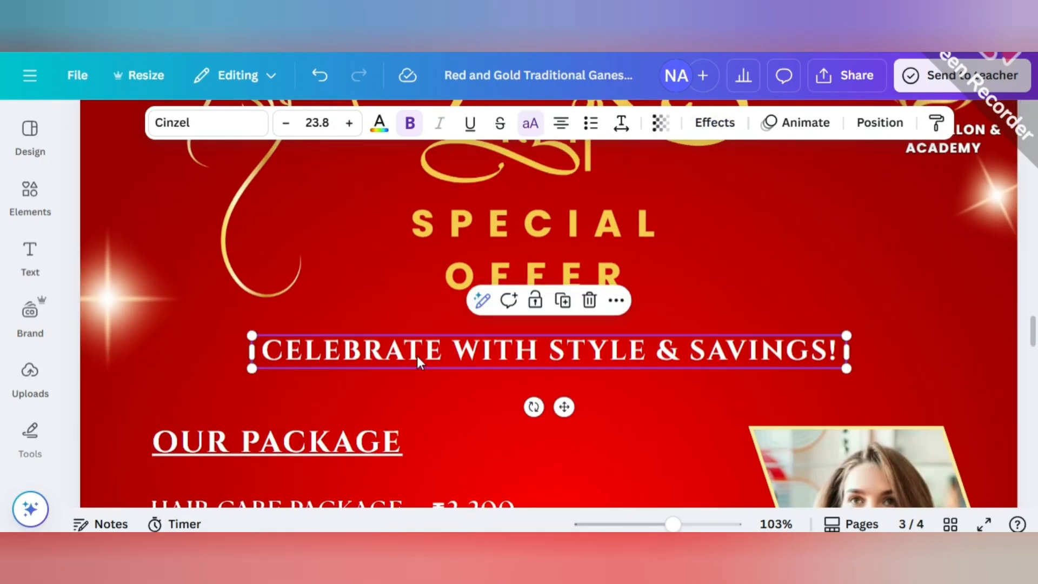
click(710, 124)
click(294, 392)
scroll(205, 324, down, 3)
click(324, 371)
click(125, 216)
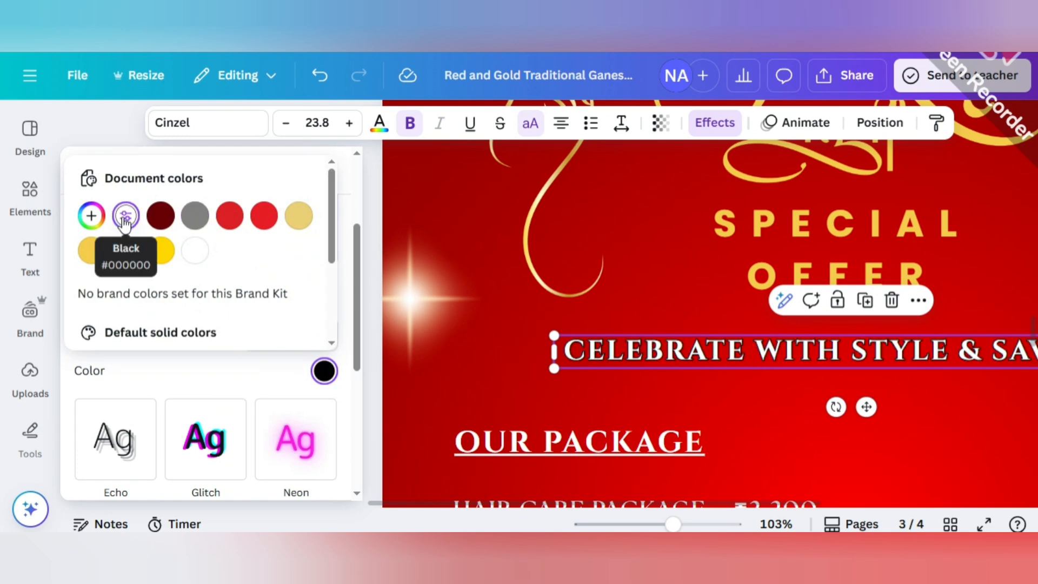
Give the "OUR PACKAGE" heading an Outline text effect in black.
click(476, 440)
scroll(228, 314, up, 2)
click(297, 327)
click(323, 443)
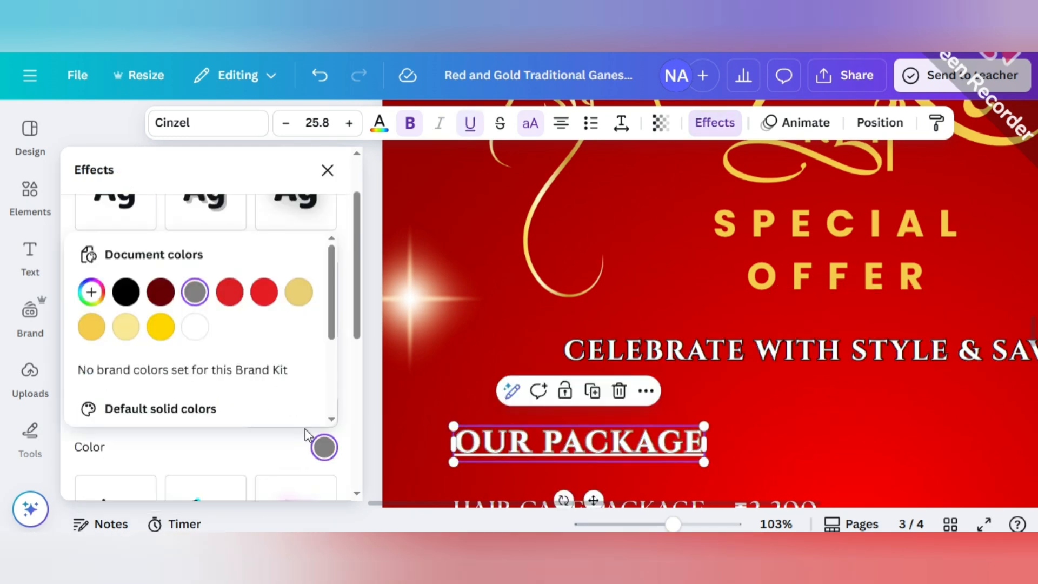
click(126, 292)
scroll(461, 423, down, 3)
click(327, 171)
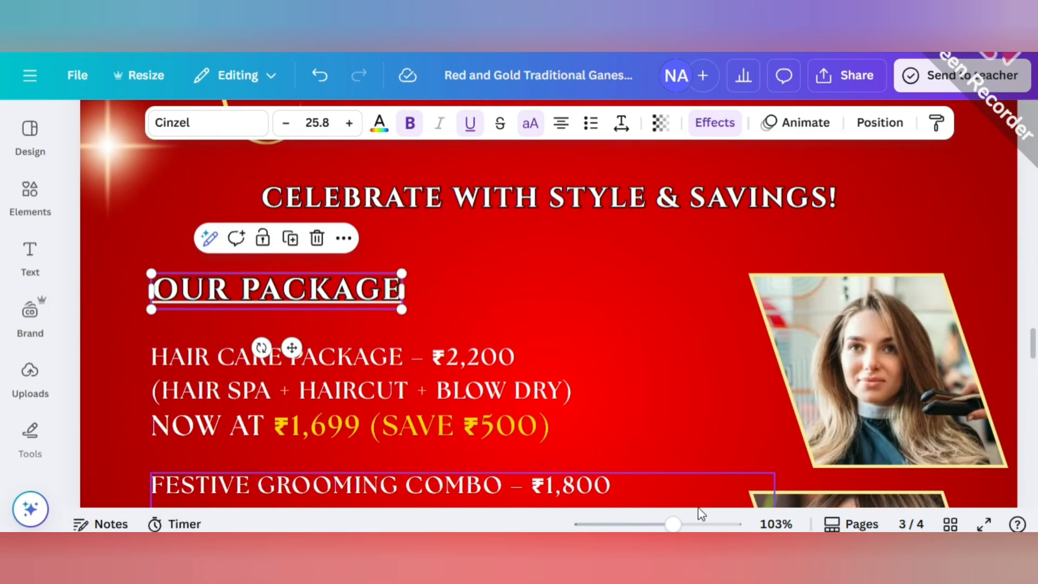
drag(673, 524, 631, 524)
click(722, 346)
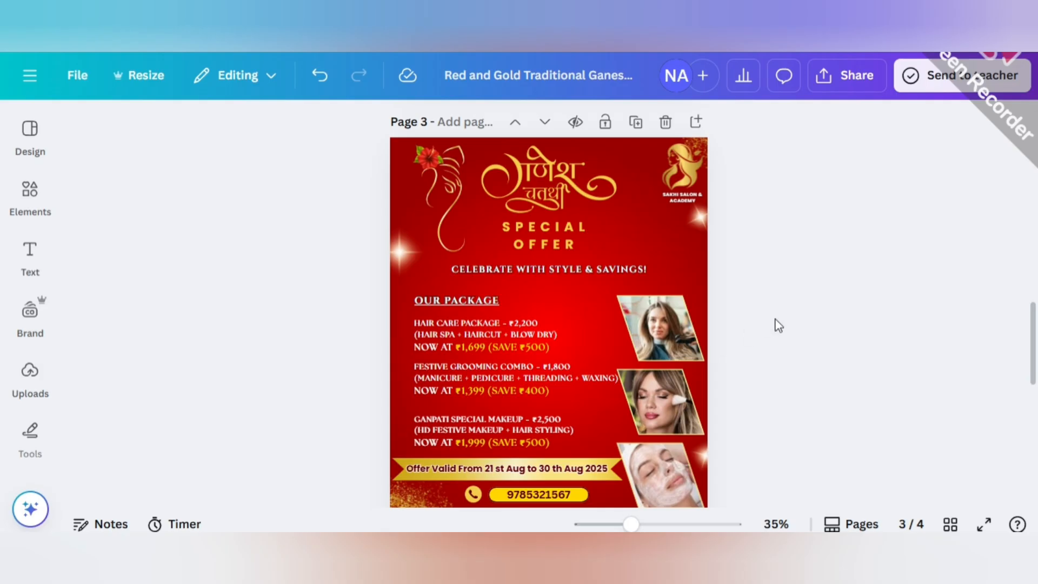
Search the graphic elements for "GOLDEN DOT".
scroll(636, 325, down, 3)
scroll(624, 329, up, 2)
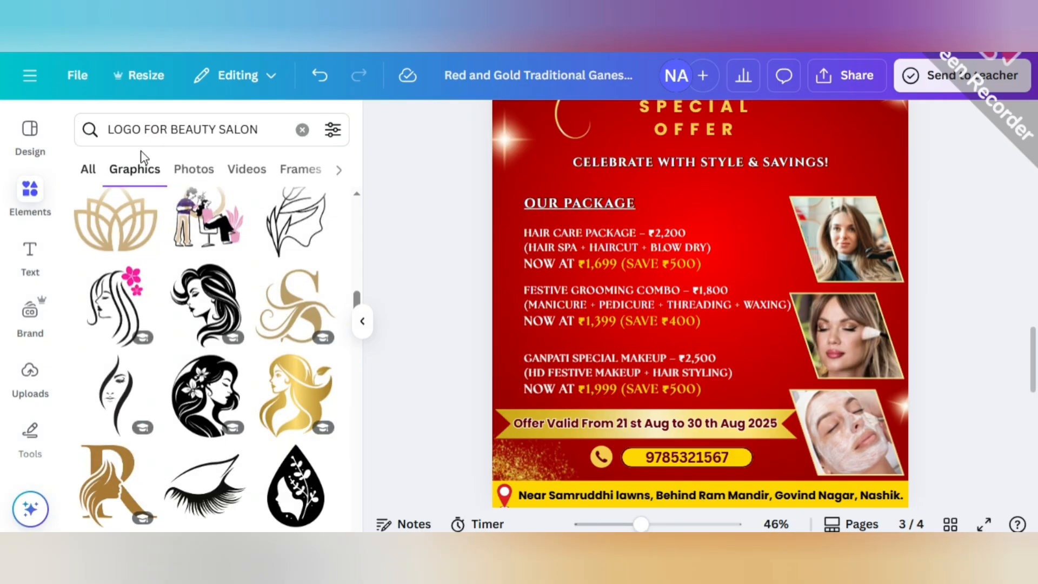
click(265, 130)
key(BackSpace)
key(BackSpace)
key(BackSpace)
key(BackSpace)
key(BackSpace)
key(BackSpace)
key(BackSpace)
key(BackSpace)
key(BackSpace)
key(BackSpace)
key(BackSpace)
key(BackSpace)
key(BackSpace)
key(BackSpace)
key(BackSpace)
key(BackSpace)
key(BackSpace)
key(BackSpace)
key(BackSpace)
key(BackSpace)
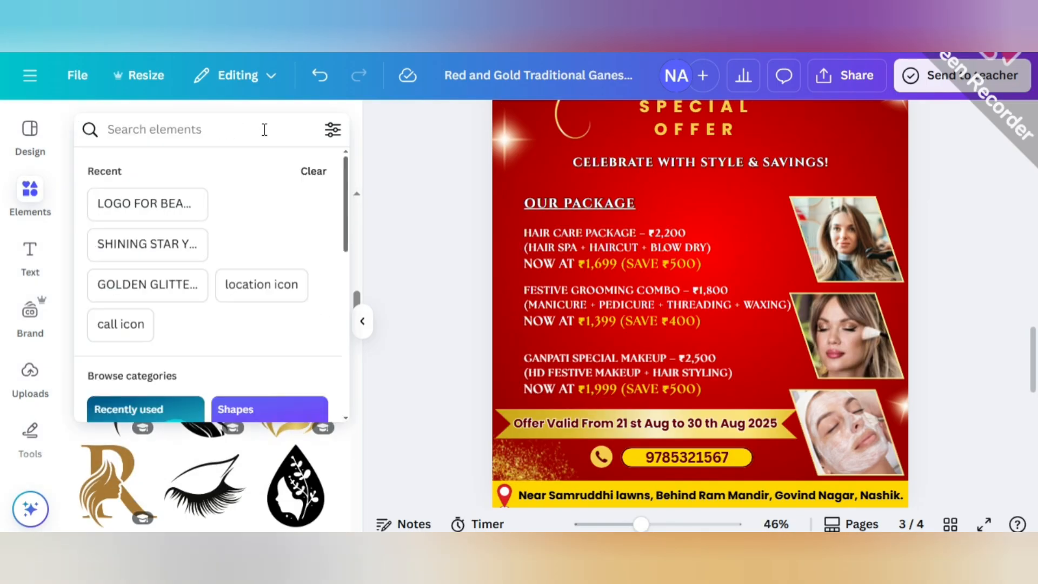
text(GOLDEN D)
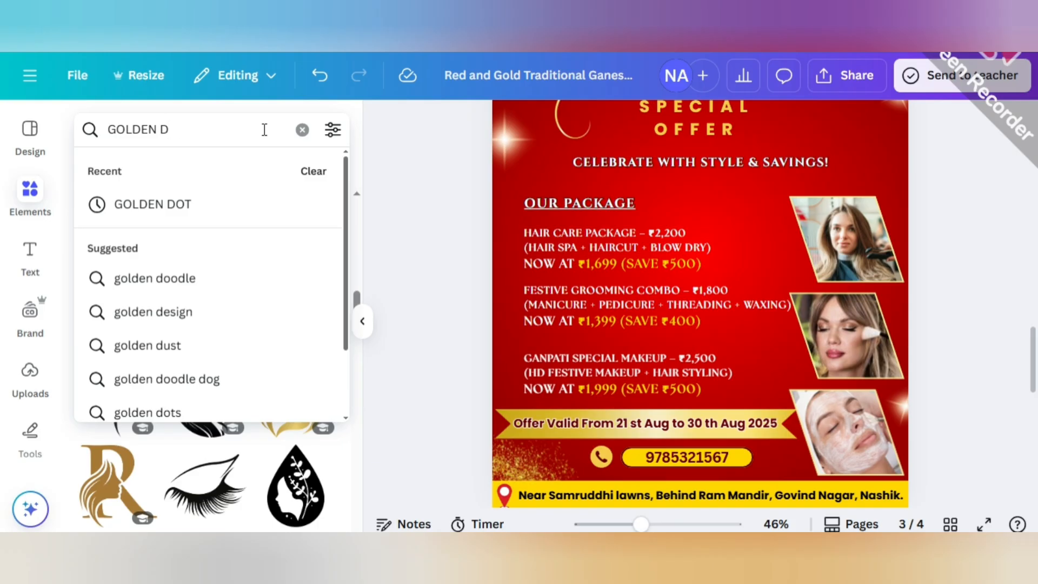
text(OTS)
key(BackSpace)
key(Return)
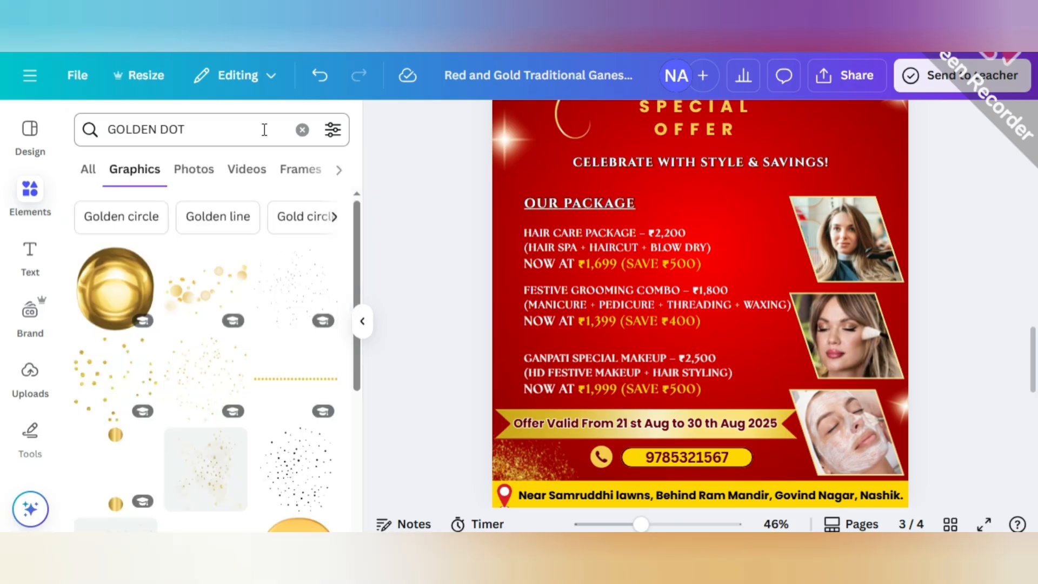
Insert the golden diamond graphic and move it to the page's left edge beside the "OUR PACKAGE" section.
scroll(237, 387, down, 4)
click(313, 387)
click(362, 321)
drag(480, 322, 575, 243)
scroll(634, 294, up, 3)
drag(627, 194, 243, 205)
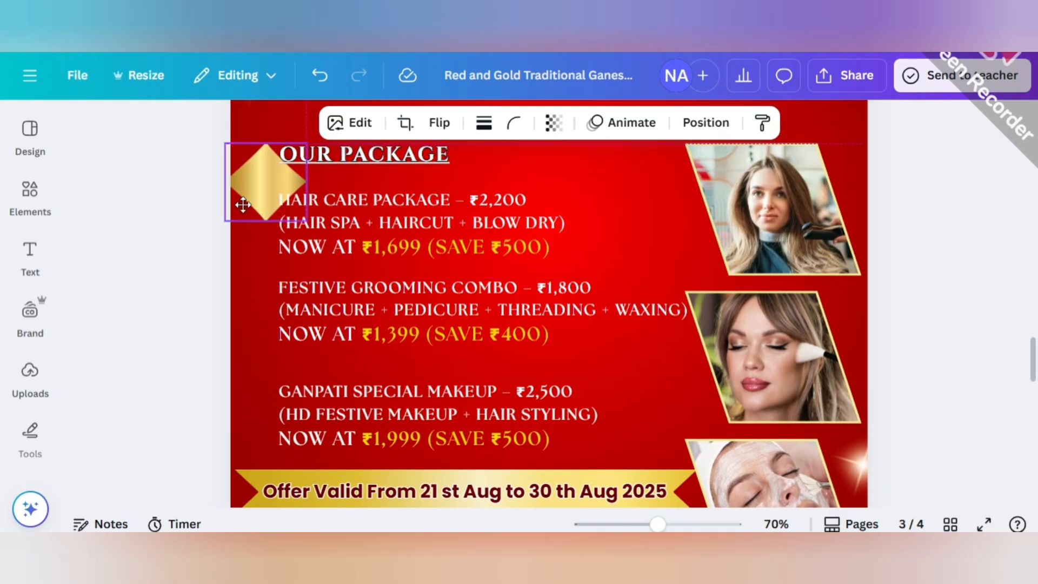
Shrink the golden diamond to bullet size and place it beside the hair care package text.
drag(312, 173, 268, 216)
click(190, 221)
click(246, 229)
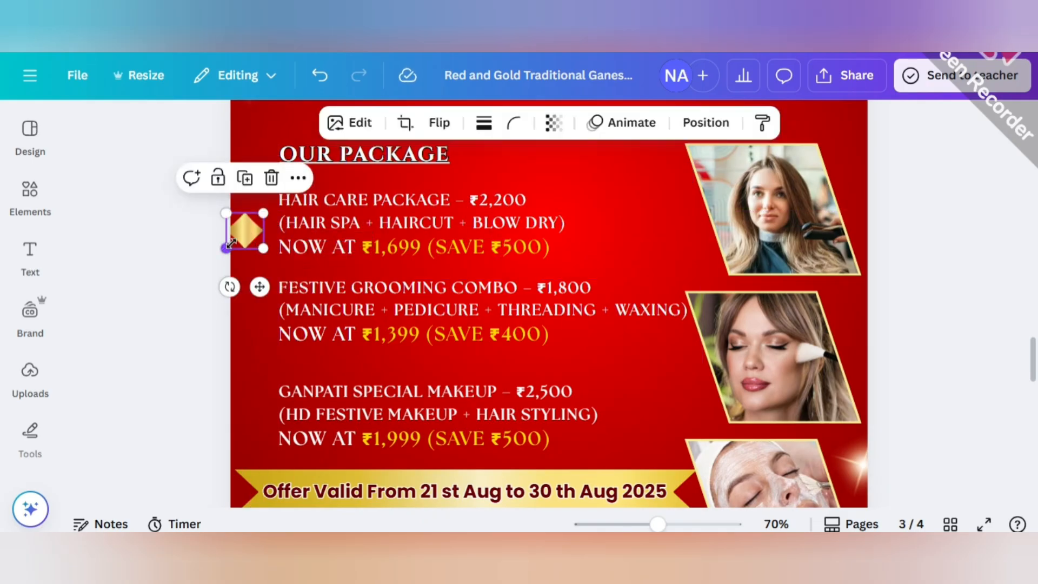
click(187, 219)
drag(227, 248, 255, 213)
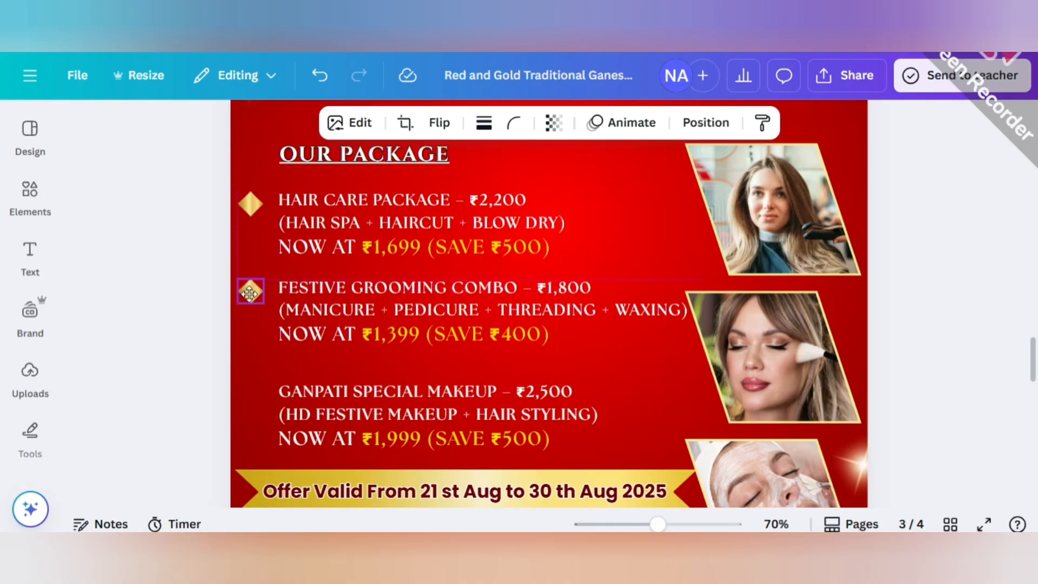
Duplicate the diamond bullet for the festive grooming combo and the Ganpati special makeup package.
key(ctrl+d)
click(221, 297)
scroll(221, 298, down, 2)
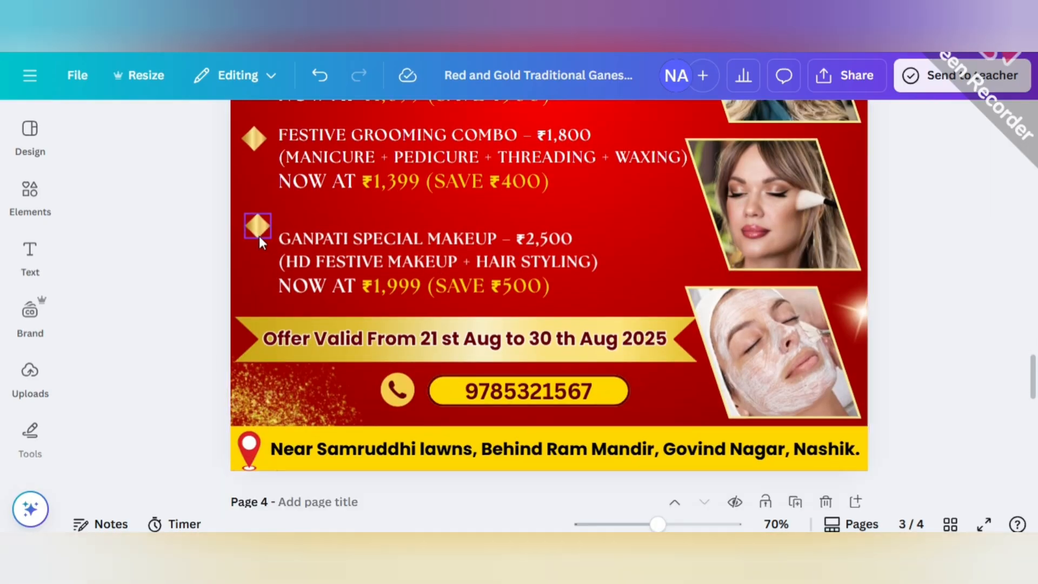
drag(258, 233, 256, 252)
click(190, 237)
Fine-tune the positions of the upper two diamond bullets so they line up beside their package texts.
scroll(190, 237, up, 1)
drag(254, 213, 255, 219)
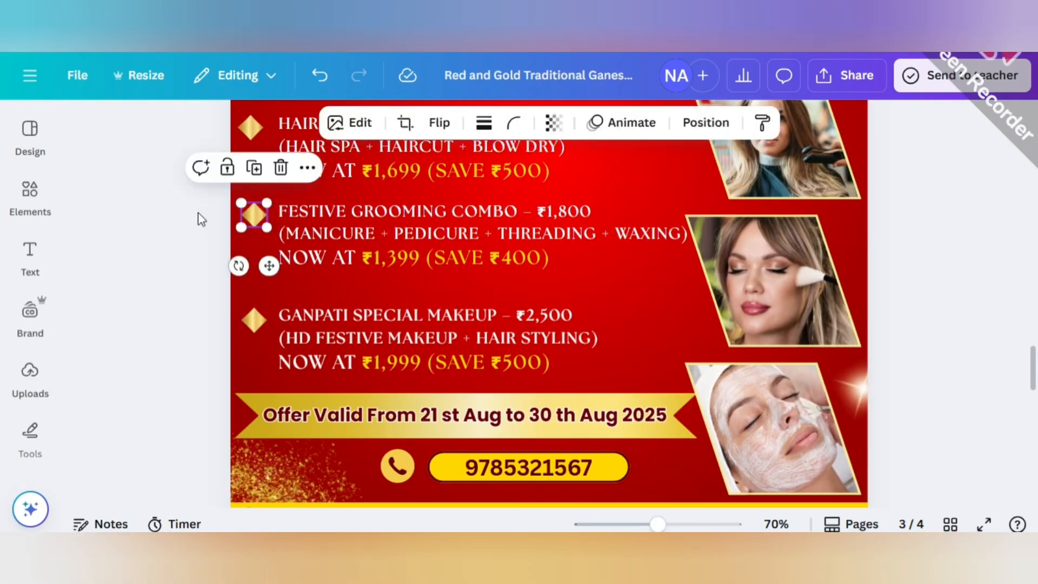
scroll(198, 211, up, 3)
drag(252, 276, 254, 277)
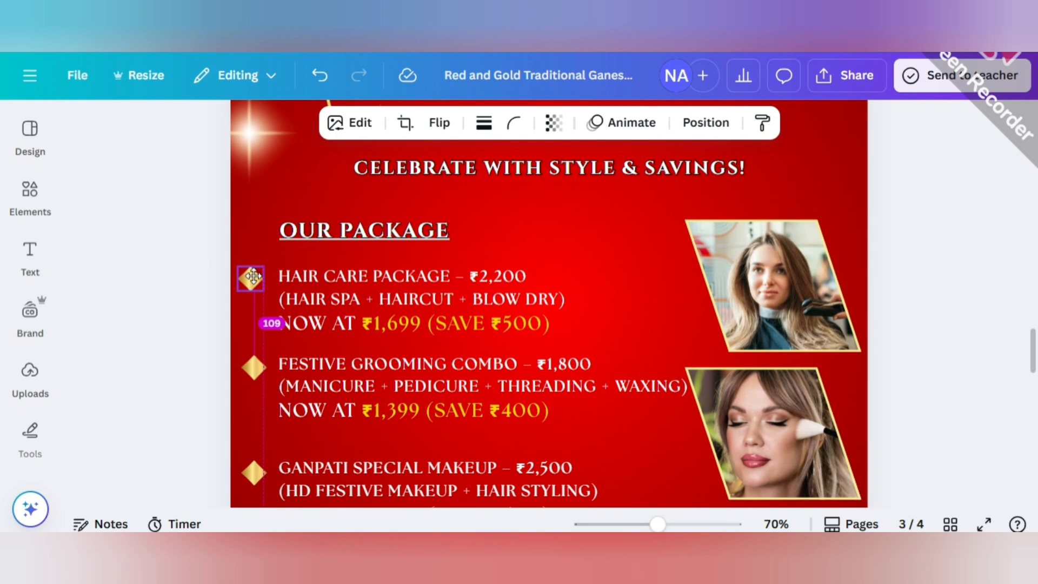
scroll(524, 447, down, 2)
drag(658, 524, 641, 524)
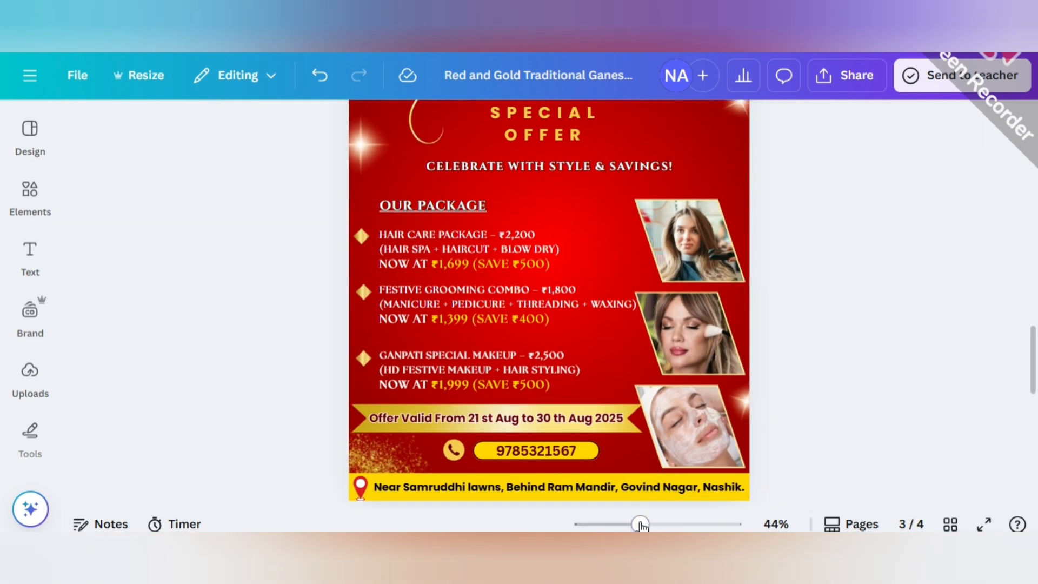
click(590, 487)
click(284, 309)
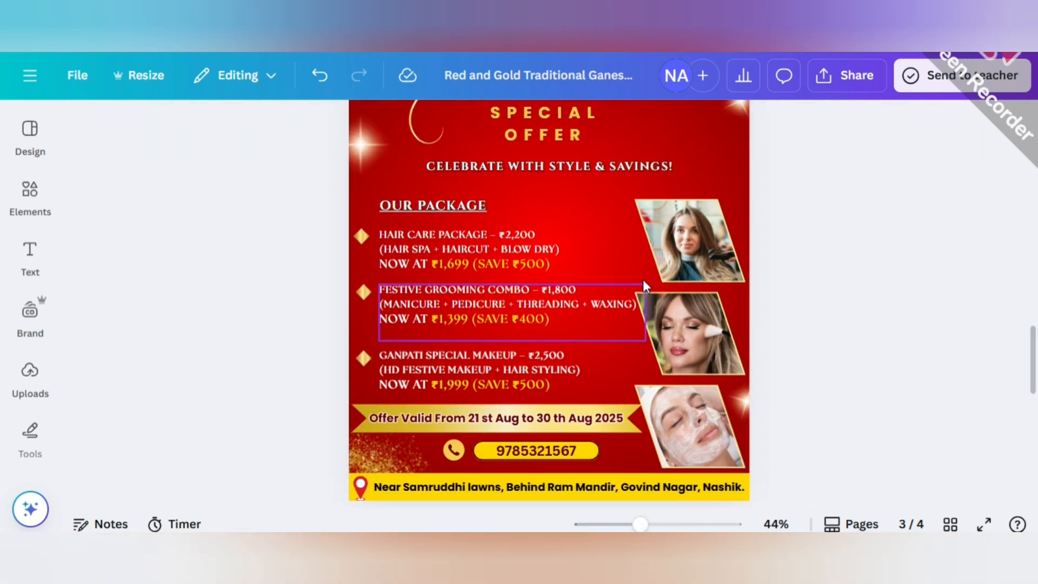
Increase the "CELEBRATE WITH STYLE & SAVINGS!" tagline's font size to 25.8.
drag(640, 524, 624, 524)
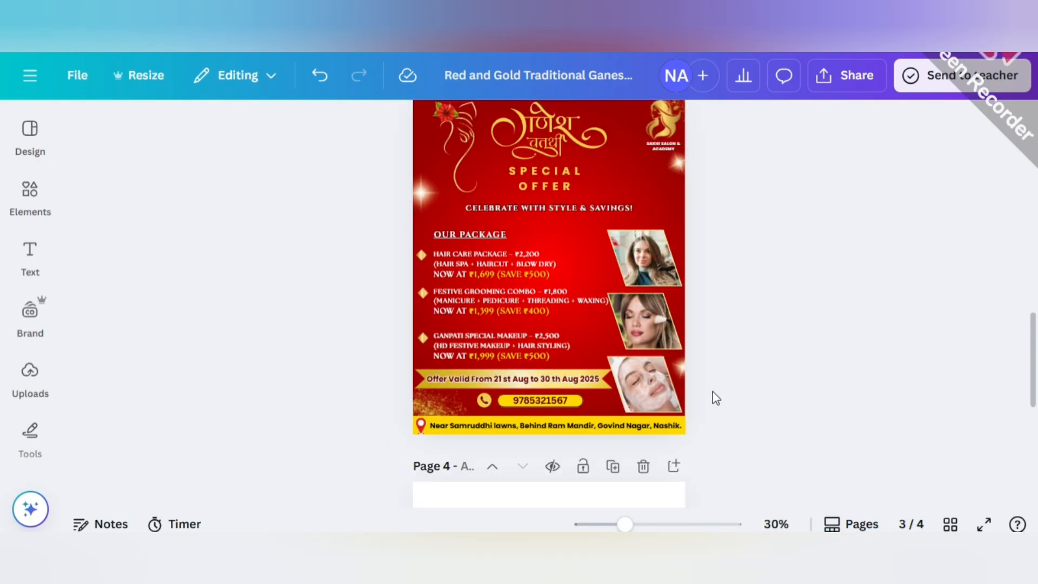
click(529, 209)
click(350, 124)
click(350, 123)
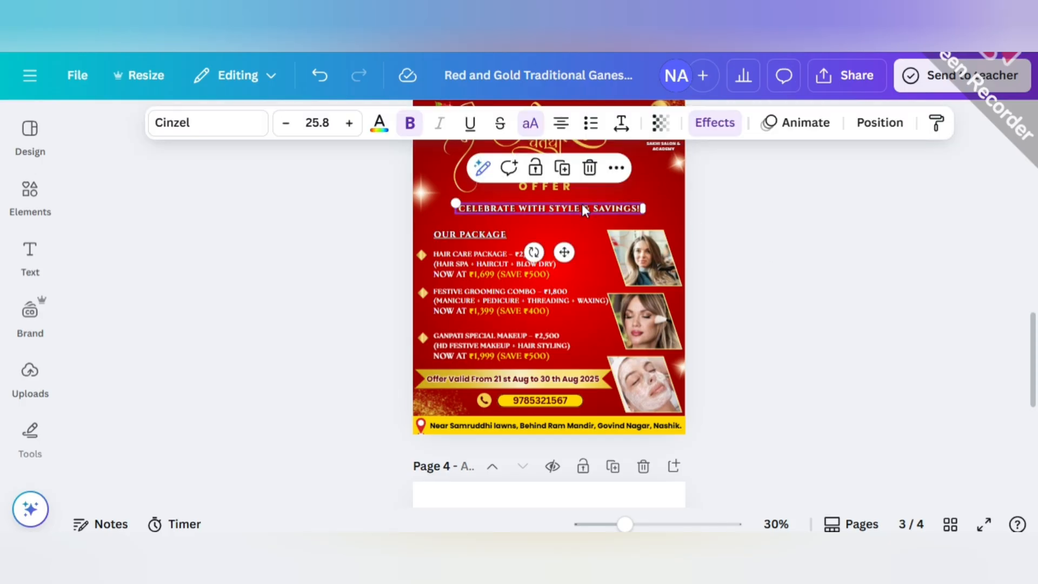
click(758, 270)
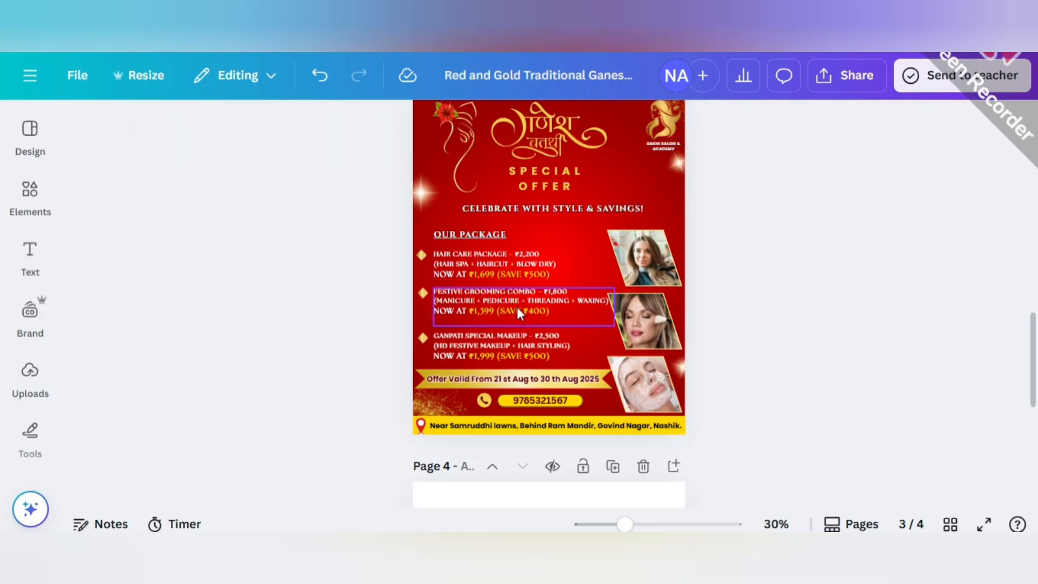
Move the festive grooming combo text and its diamond bullet slightly down to even out the package spacing.
drag(517, 310, 514, 307)
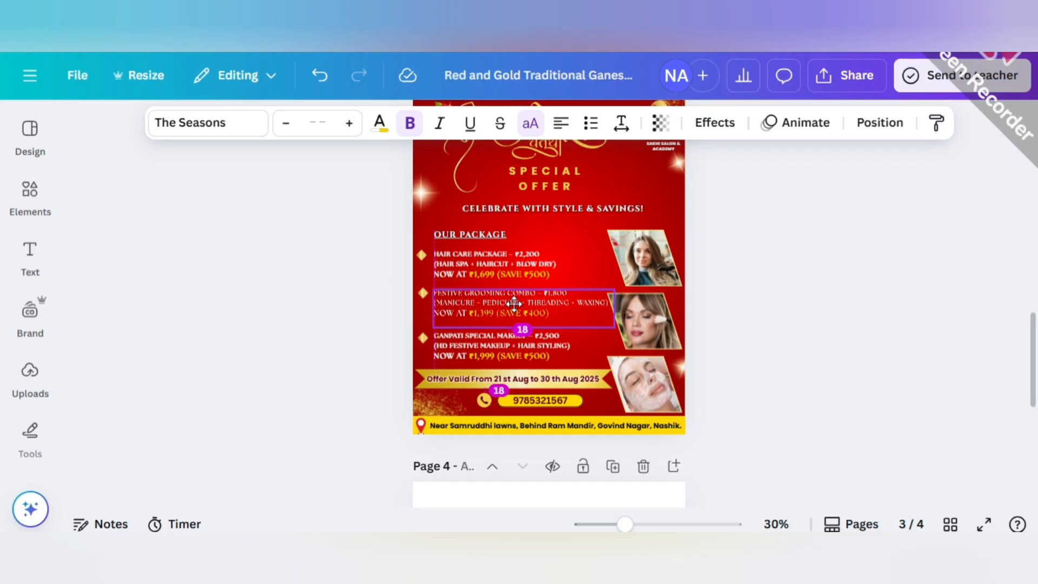
drag(513, 304, 513, 305)
click(424, 294)
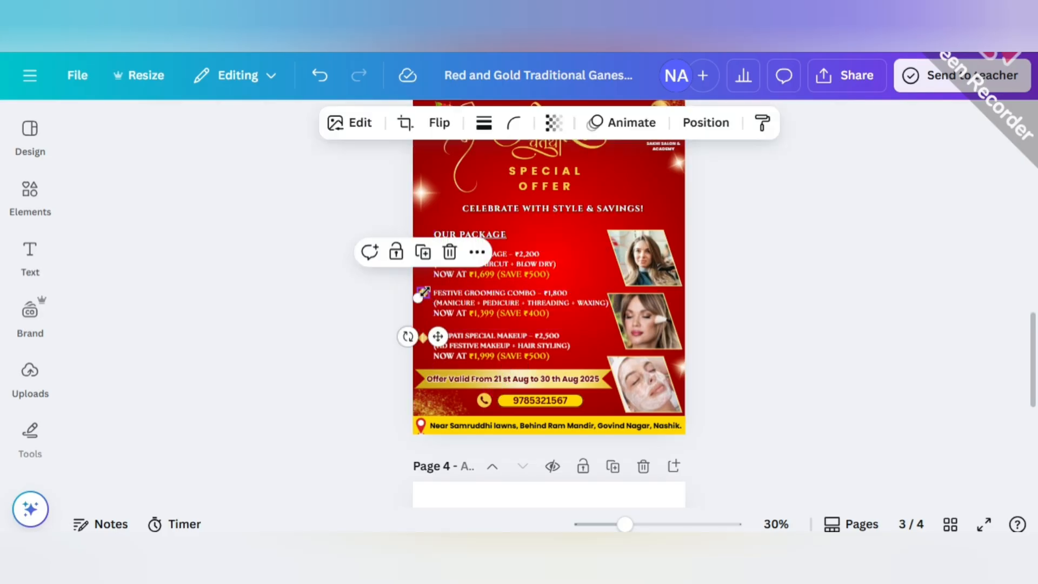
click(388, 304)
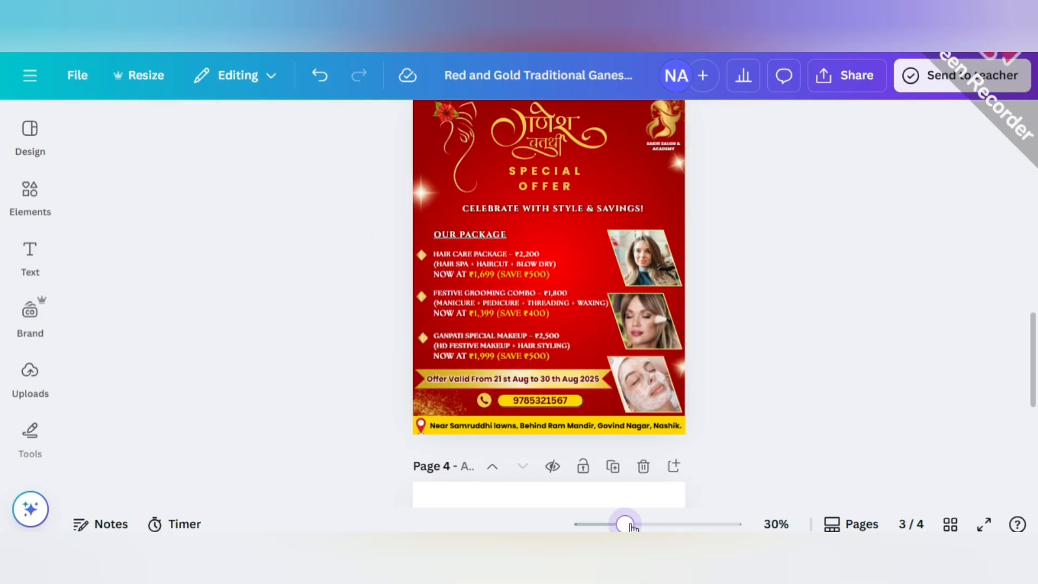
drag(630, 524, 634, 525)
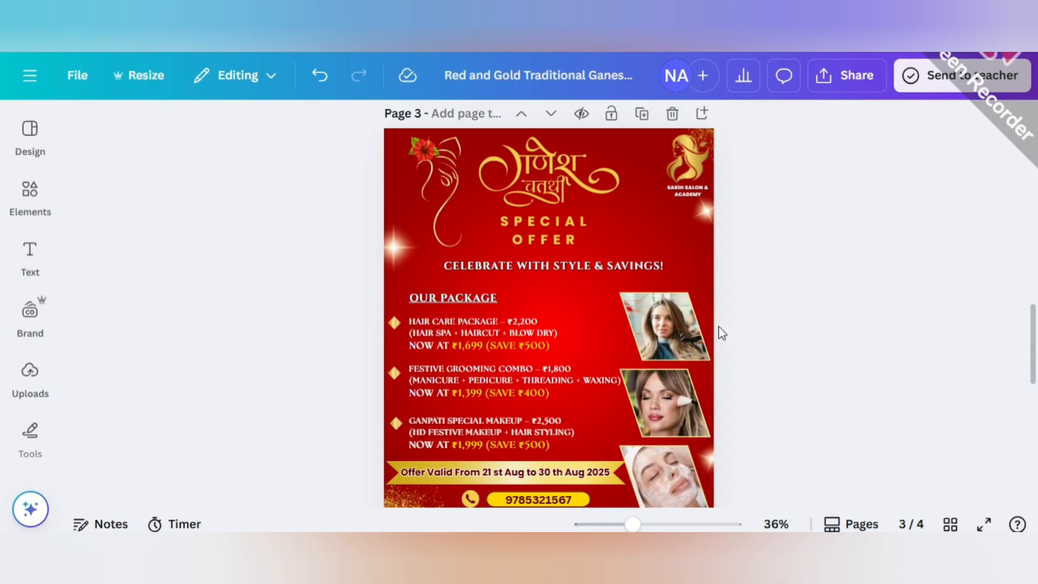
scroll(770, 325, down, 3)
scroll(770, 325, up, 3)
click(719, 230)
click(750, 263)
Shift the woman logo and the salon name beneath it slightly left, away from the page edge.
drag(632, 525, 649, 525)
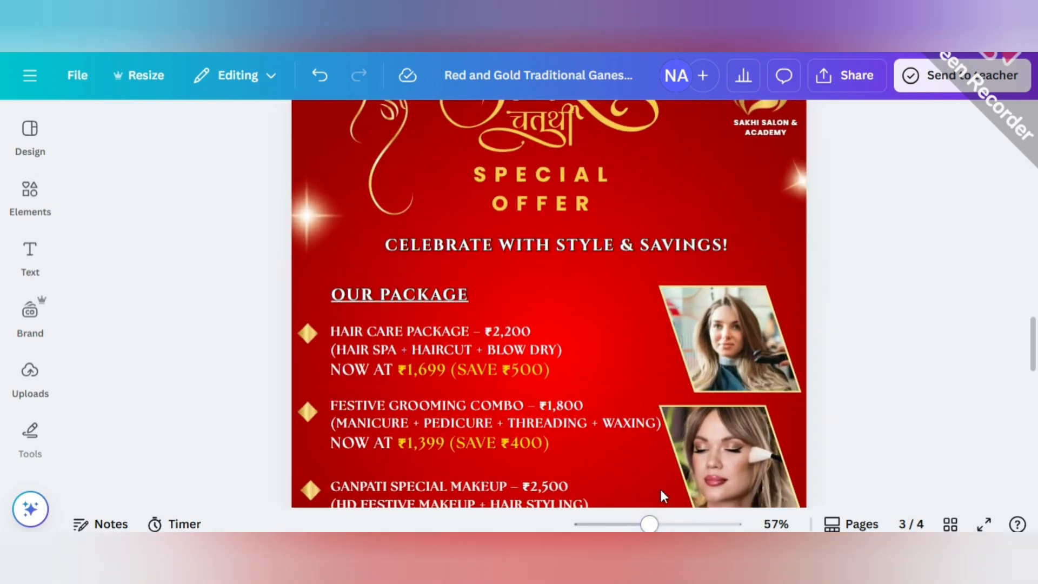
scroll(757, 368, up, 4)
click(758, 322)
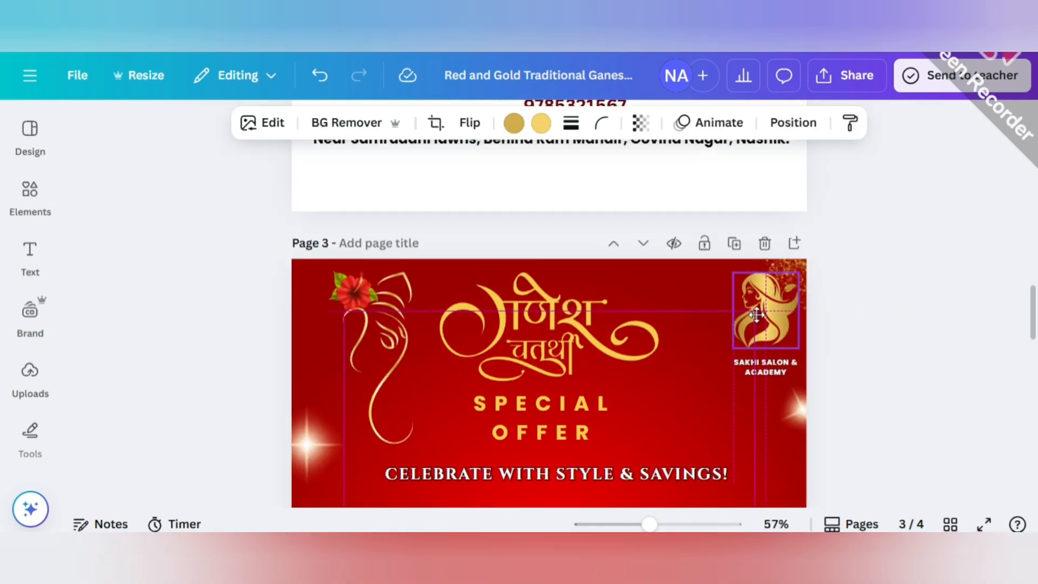
drag(766, 366, 729, 352)
click(833, 374)
click(765, 324)
click(885, 356)
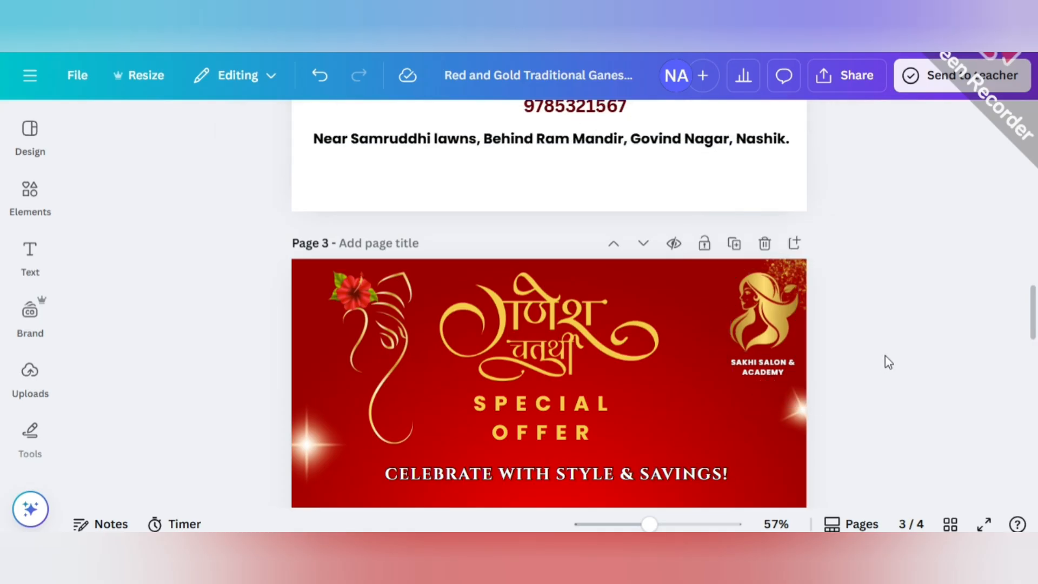
Shift the Ganesh Chaturthi title and the "SPECIAL OFFER" text beneath it slightly right.
drag(547, 333, 557, 332)
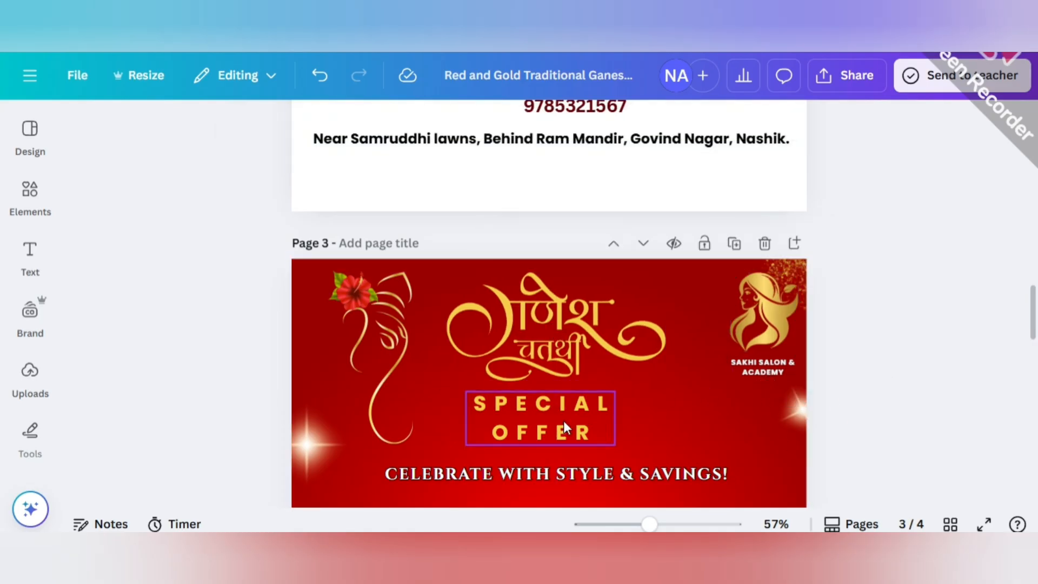
drag(566, 423, 574, 424)
scroll(606, 426, down, 1)
click(712, 407)
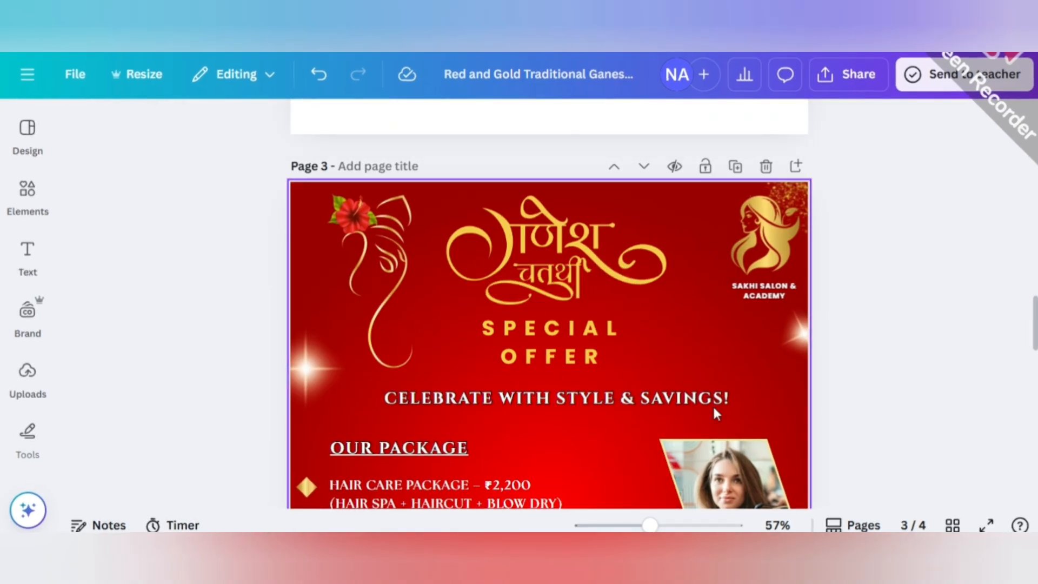
scroll(713, 411, down, 2)
click(567, 245)
click(817, 311)
scroll(817, 311, up, 1)
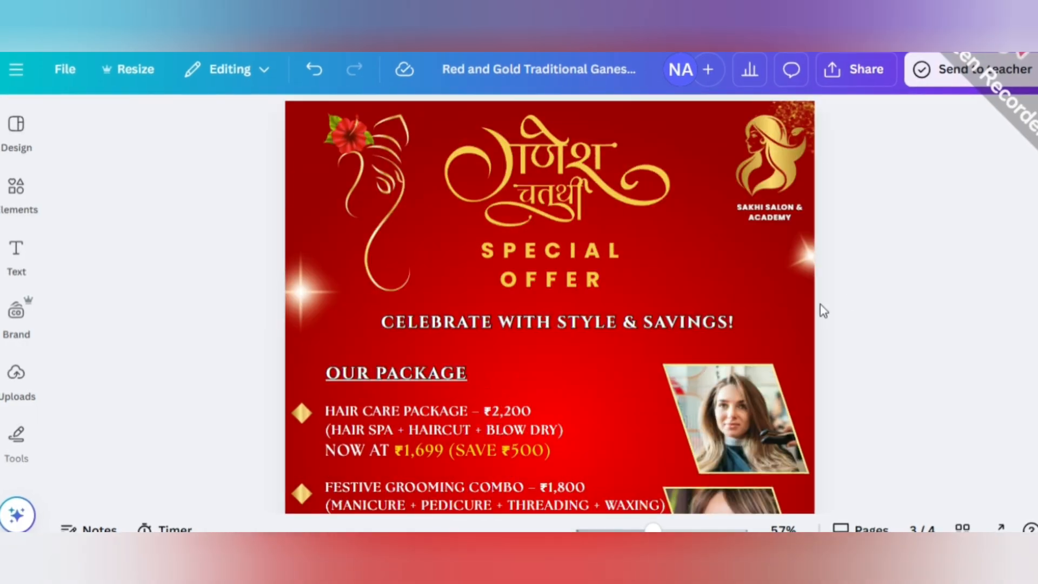
Review the whole poster on page 3, from the title and logo down to the address bar.
drag(653, 529, 640, 530)
scroll(695, 400, down, 1)
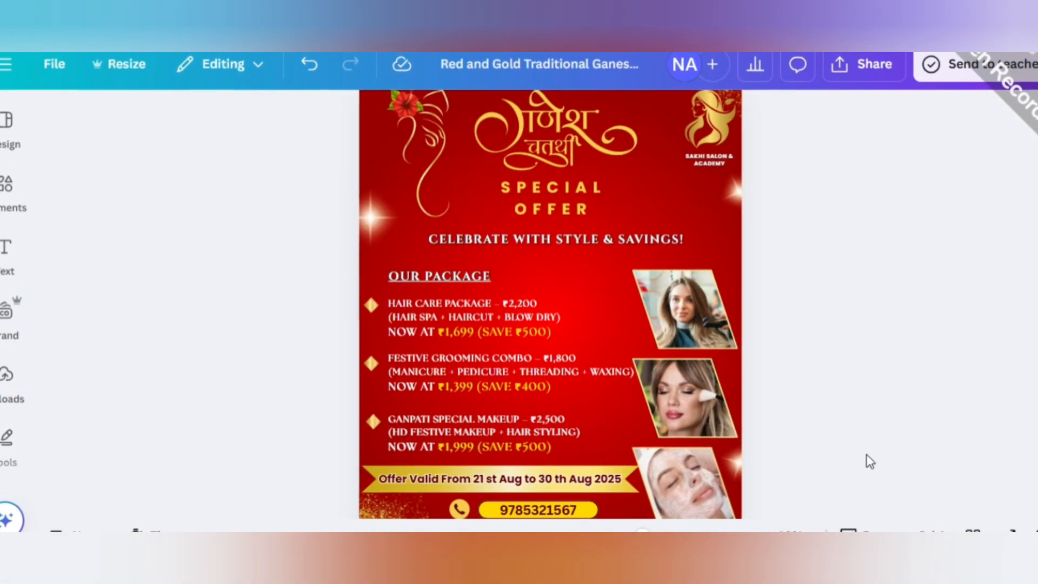
scroll(867, 455, down, 1)
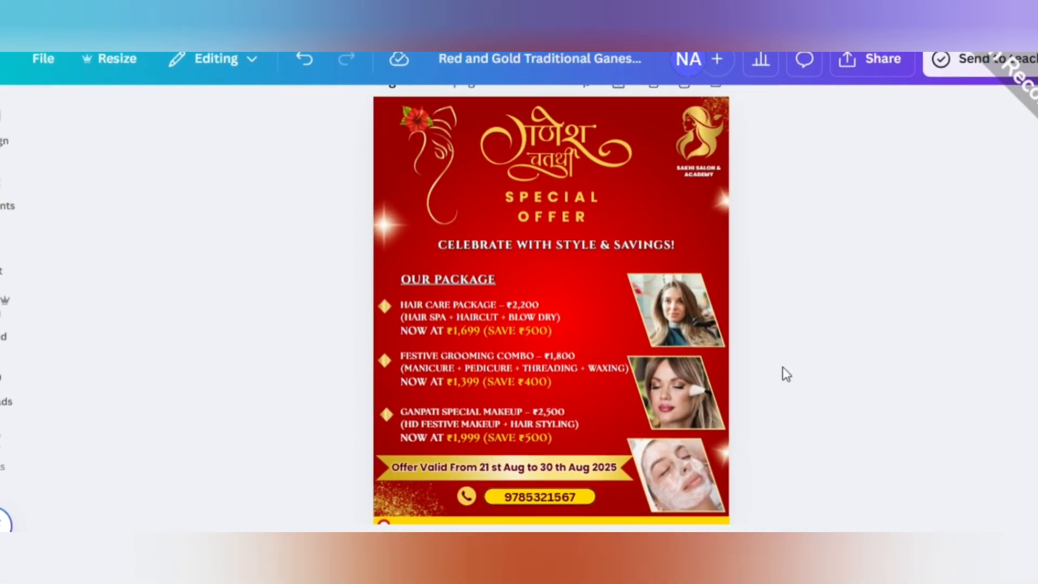
right_click(808, 422)
click(943, 295)
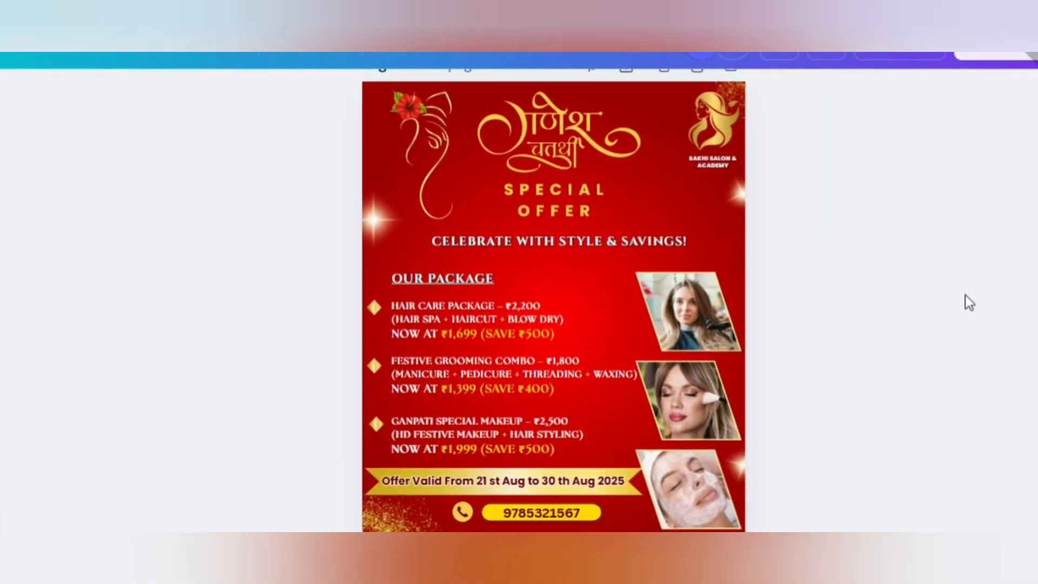
scroll(789, 368, down, 1)
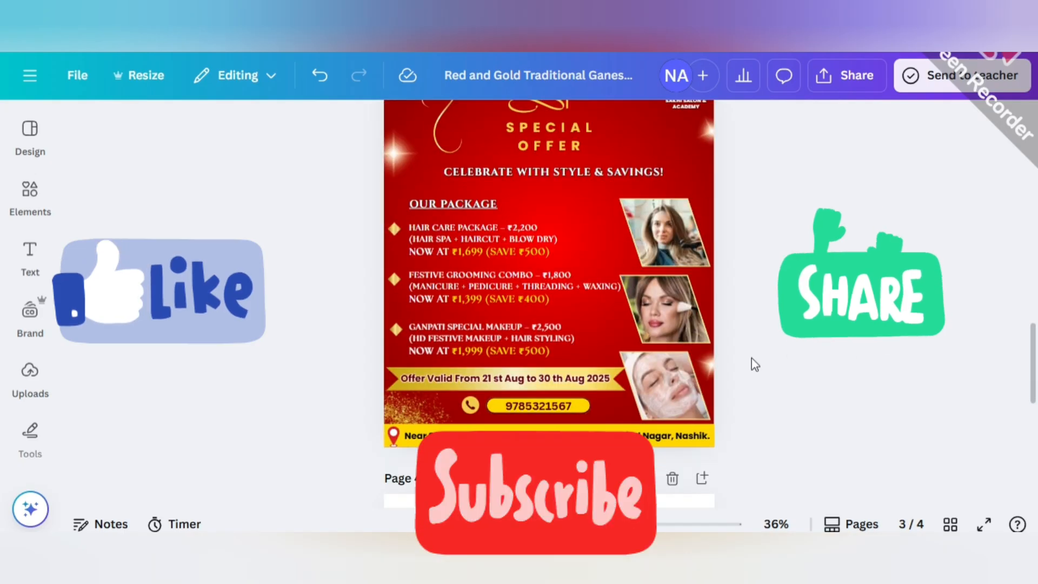
scroll(792, 341, up, 1)
scroll(793, 341, down, 1)
scroll(793, 341, up, 1)
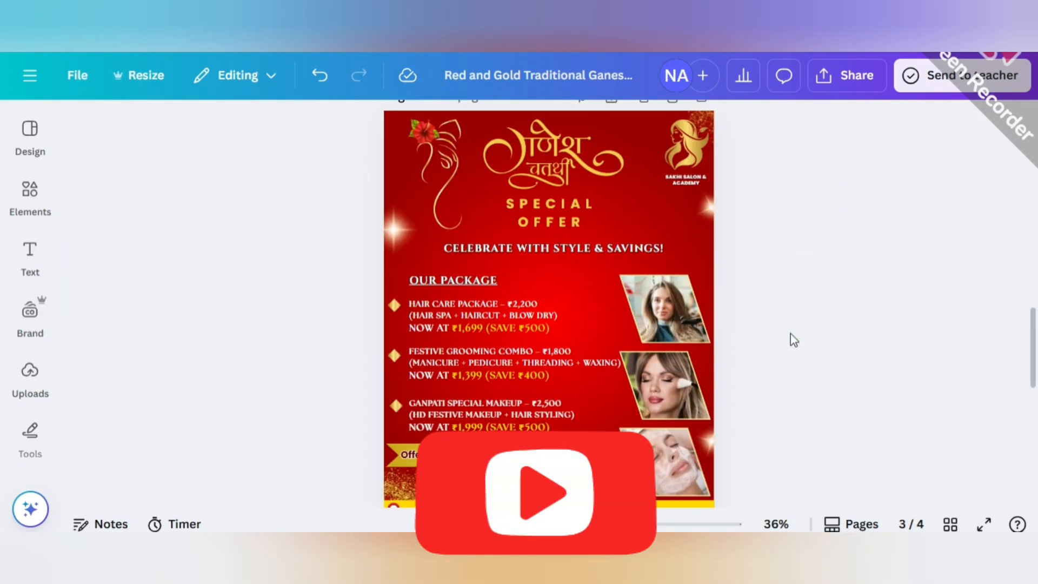